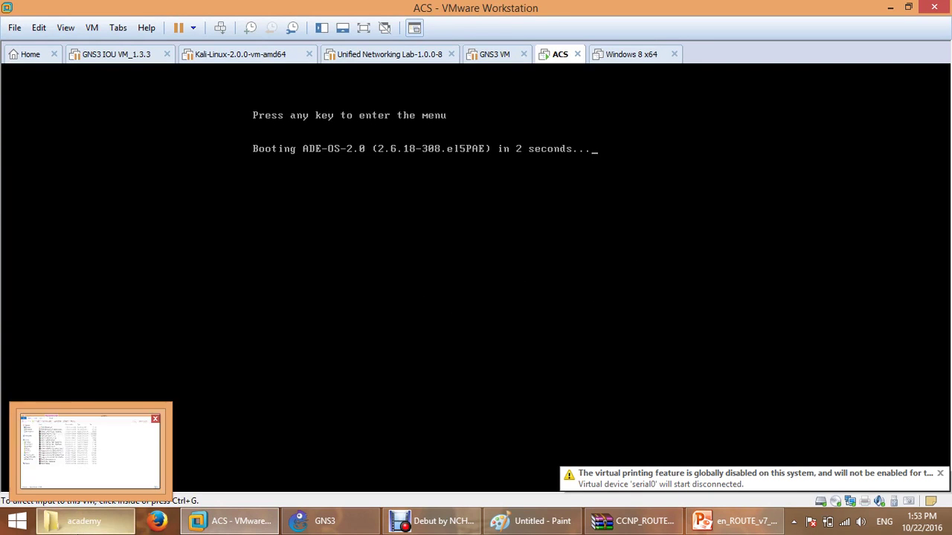
# Bring the File Explorer window with the CCNP_V7 academy course folder to the front.
pyautogui.click(76, 521)
# Browse New Volume (D:) to ccna_security > progs and select the CiscoSecure ACS.iso image.
pyautogui.click(191, 44)
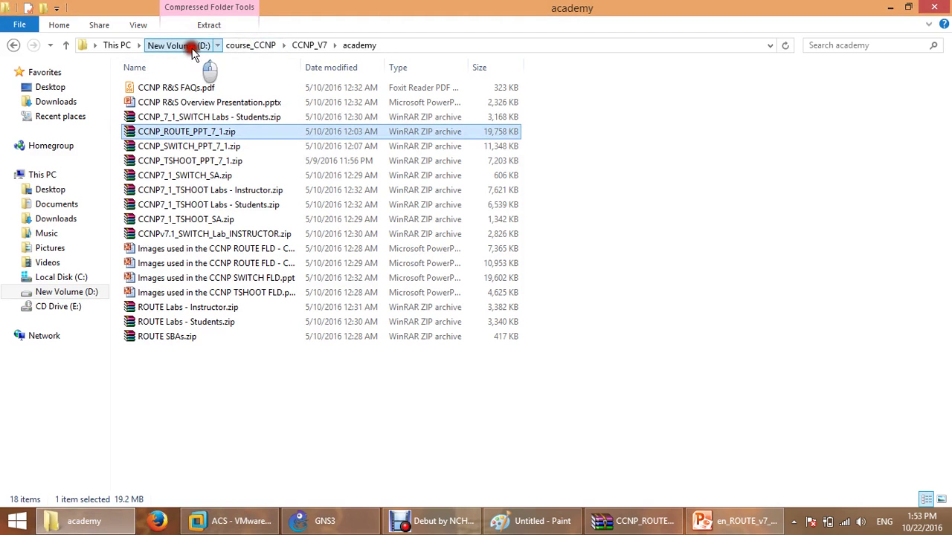
pyautogui.scroll(-2, 216, 424)
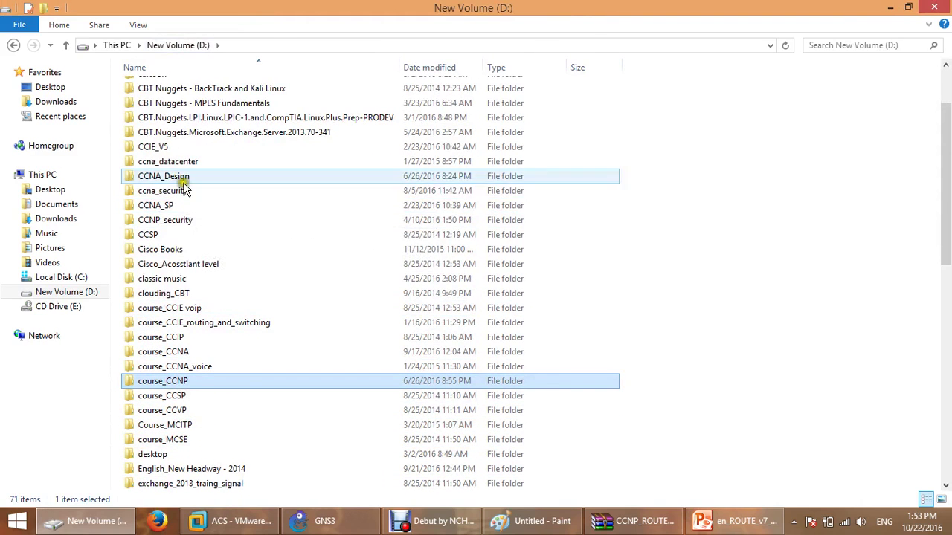
pyautogui.doubleClick(183, 190)
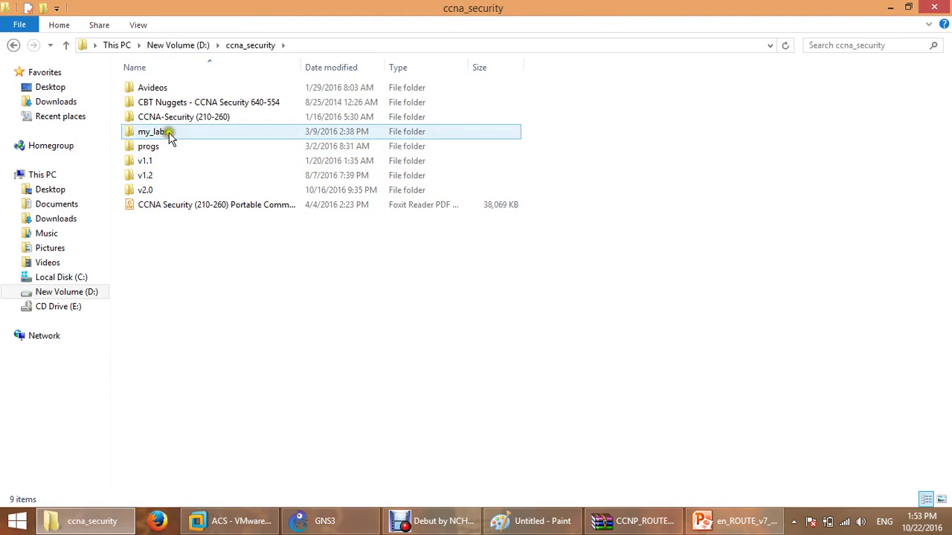
pyautogui.doubleClick(170, 147)
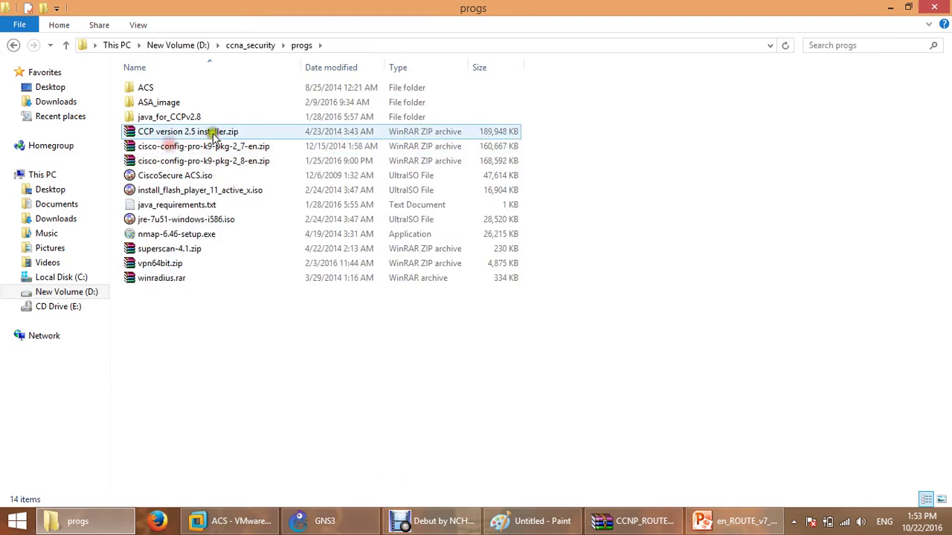
pyautogui.click(169, 88)
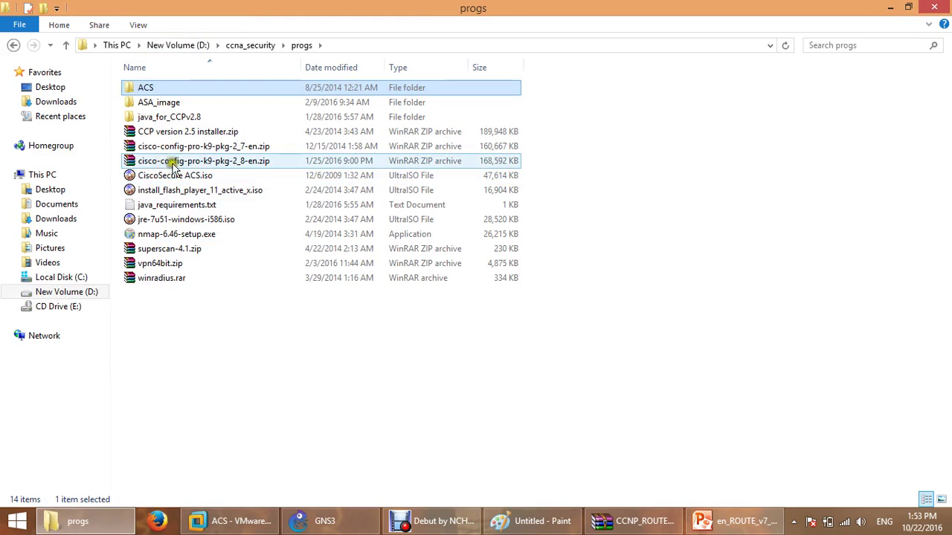
pyautogui.click(191, 181)
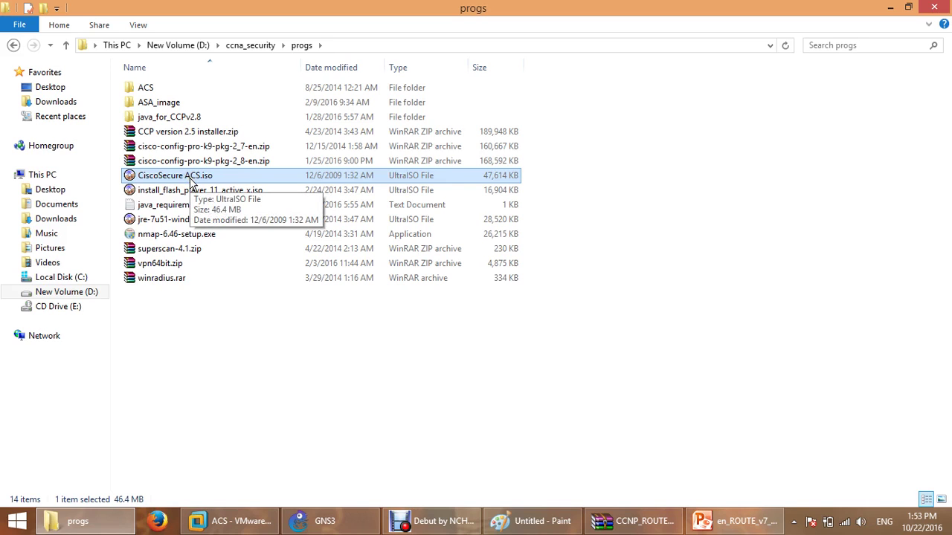
# Select ACS_v5.4.0.46.iso in ACS > ACS 5.4, then return to the ACS VM console.
pyautogui.doubleClick(176, 88)
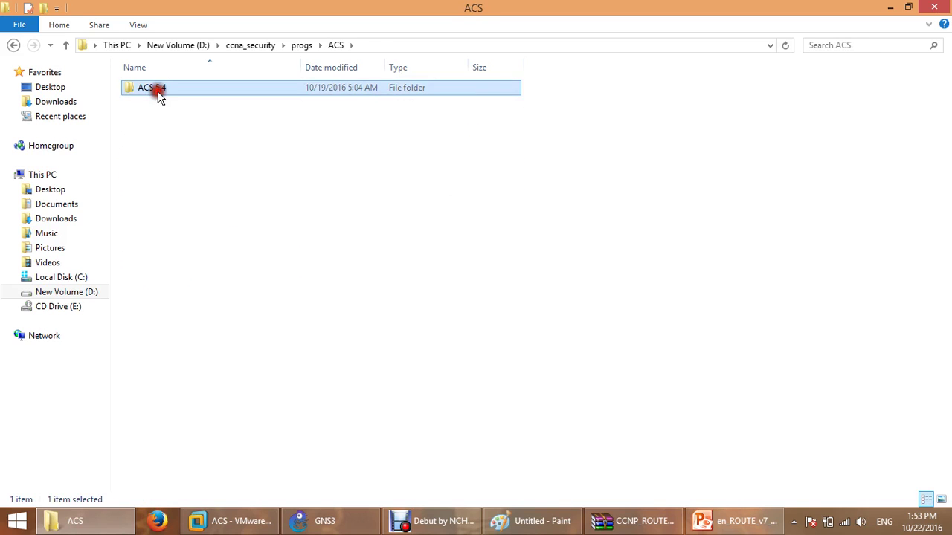
pyautogui.doubleClick(158, 92)
pyautogui.click(202, 104)
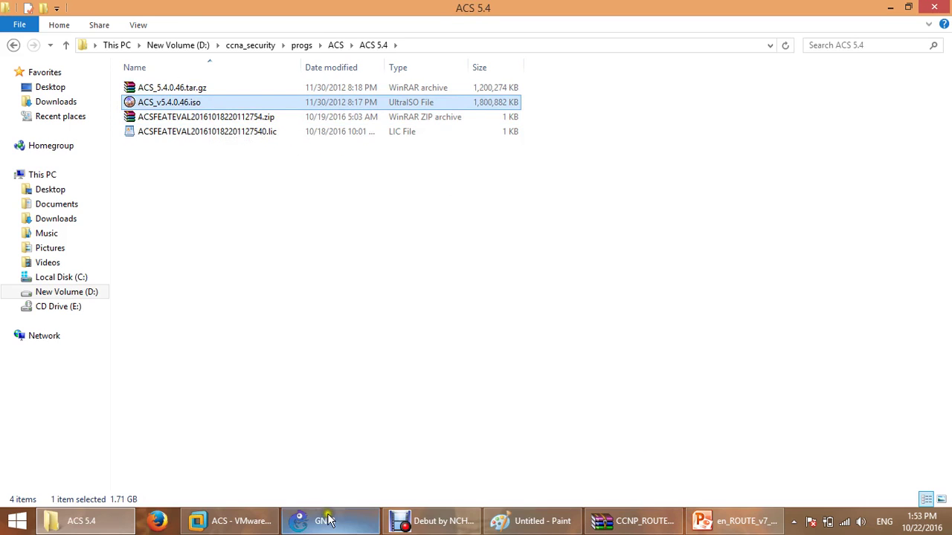
pyautogui.click(232, 520)
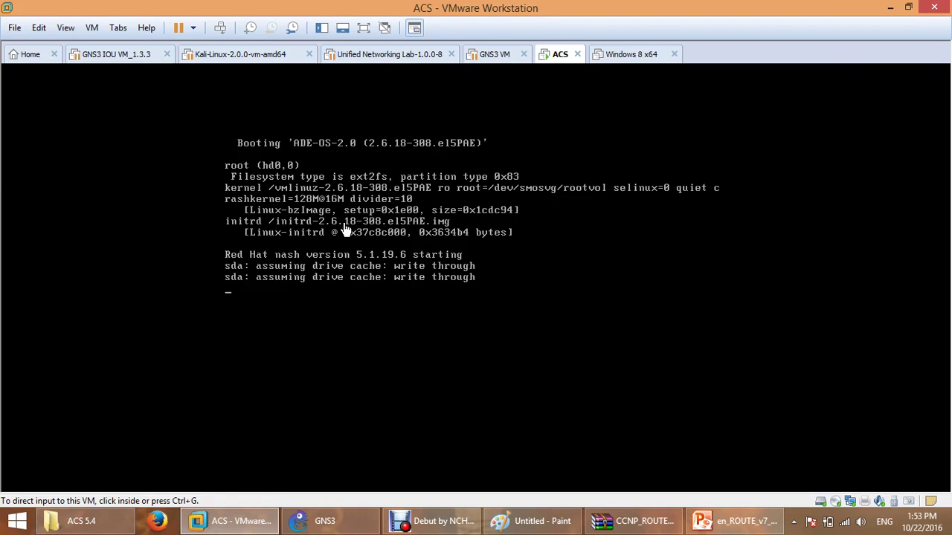
# Minimize VMware, erase the whole AAA drawing in Paint, and bring up the GNS3 project.
pyautogui.click(450, 307)
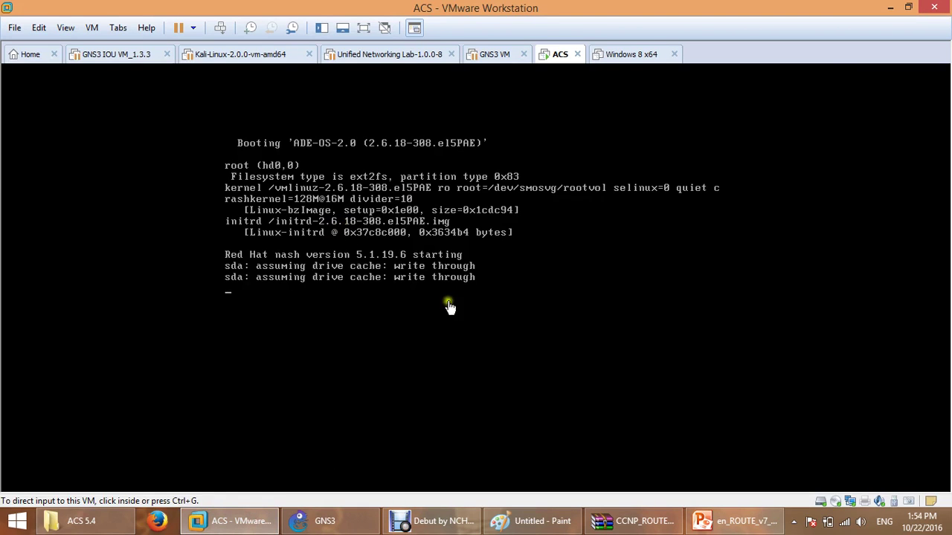
pyautogui.click(890, 8)
pyautogui.click(575, 513)
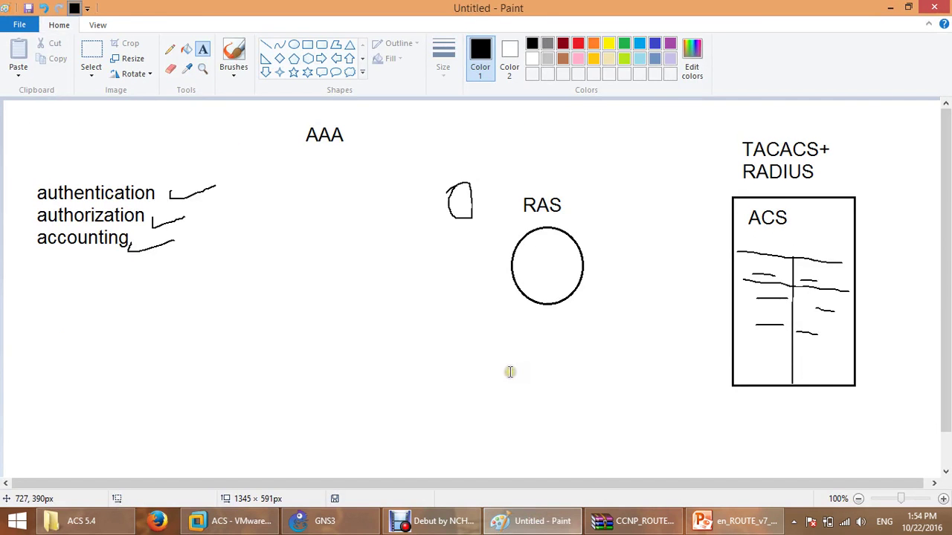
pyautogui.hotkey('ctrl', 'a')
pyautogui.press('Delete')
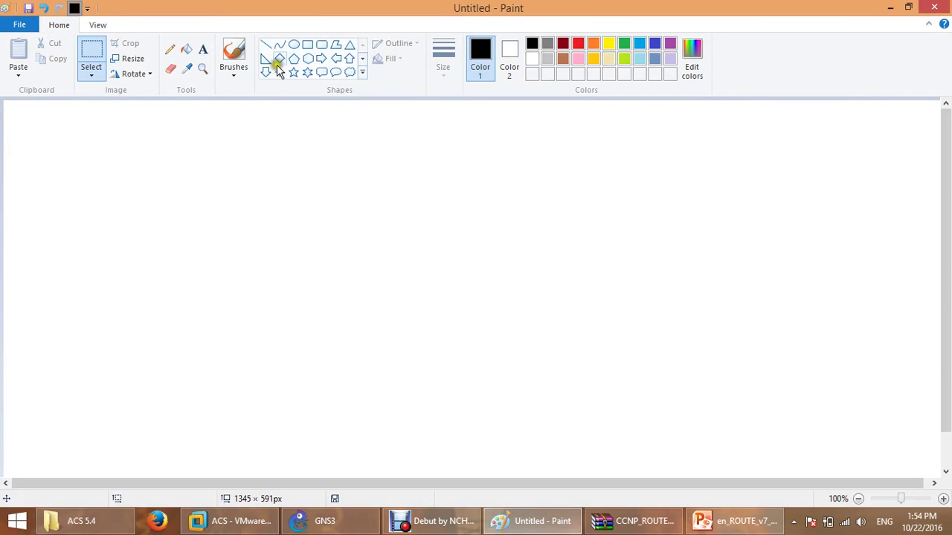
pyautogui.click(312, 521)
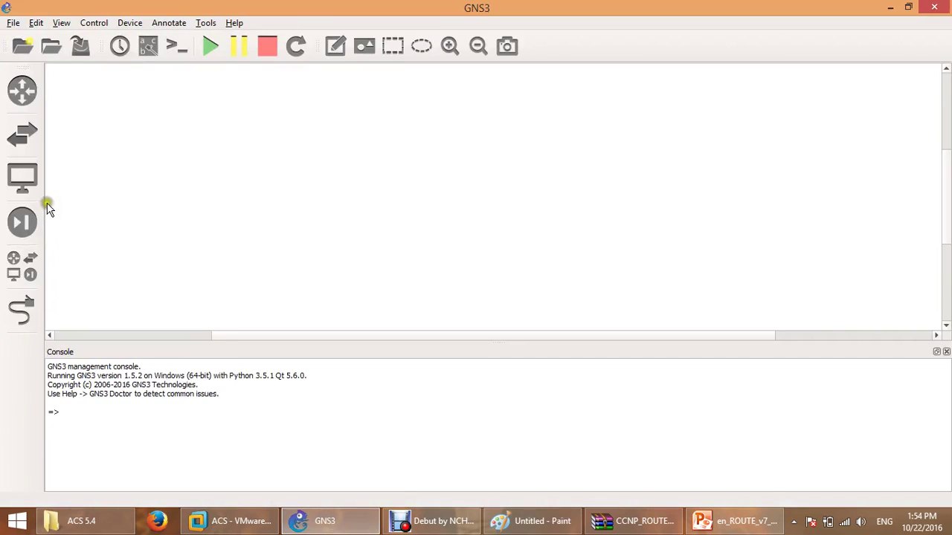
# Place a c7200 router (R1) and a local-server Cloud node (Cloud 1) in the GNS3 workspace.
pyautogui.click(31, 102)
pyautogui.moveTo(93, 117); pyautogui.dragTo(412, 181)
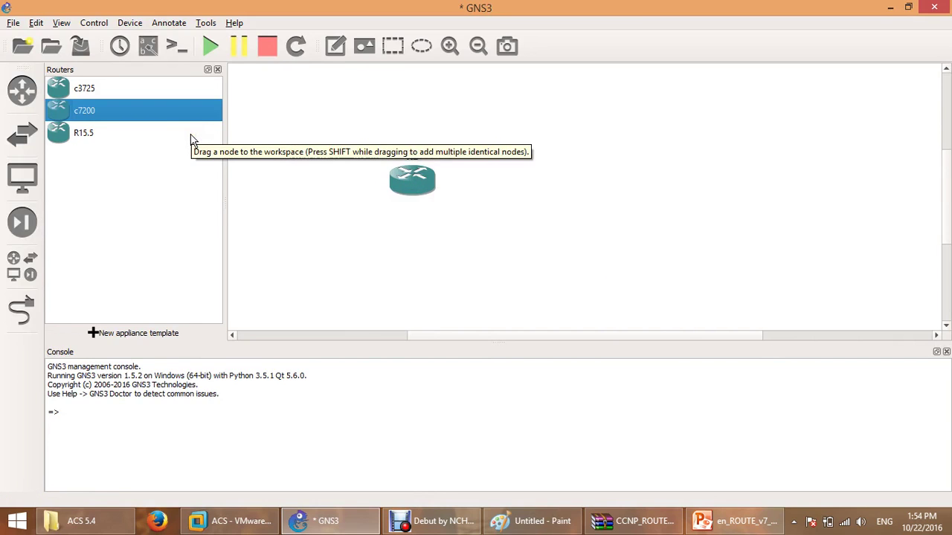
pyautogui.click(22, 133)
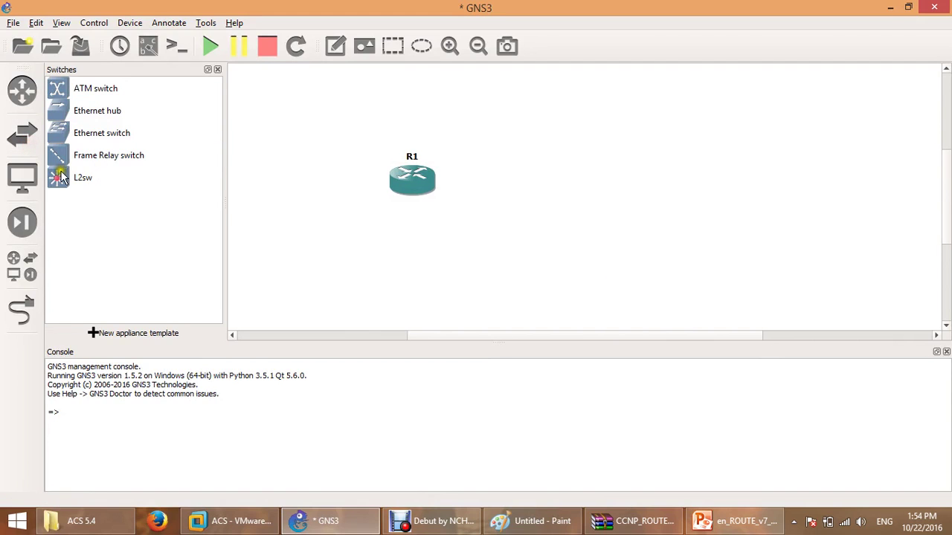
pyautogui.click(23, 177)
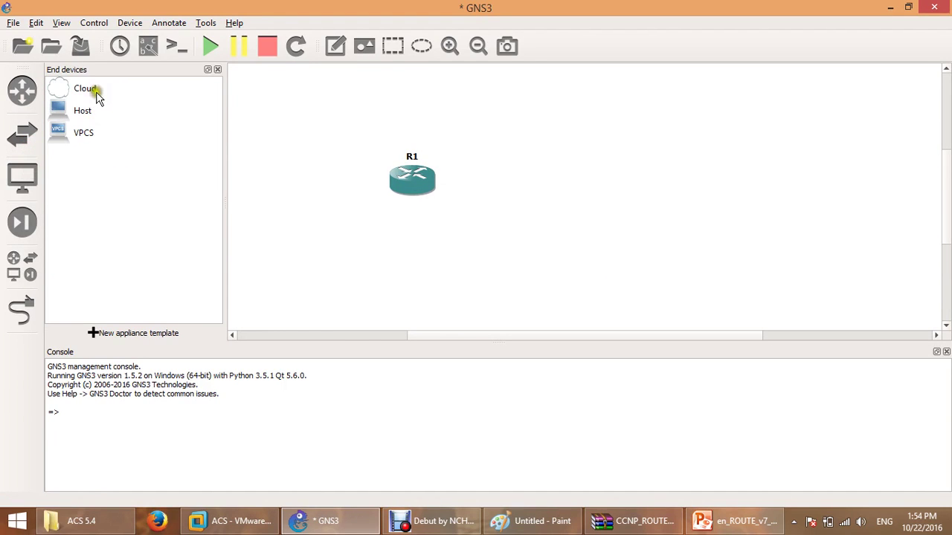
pyautogui.moveTo(95, 91); pyautogui.dragTo(618, 170)
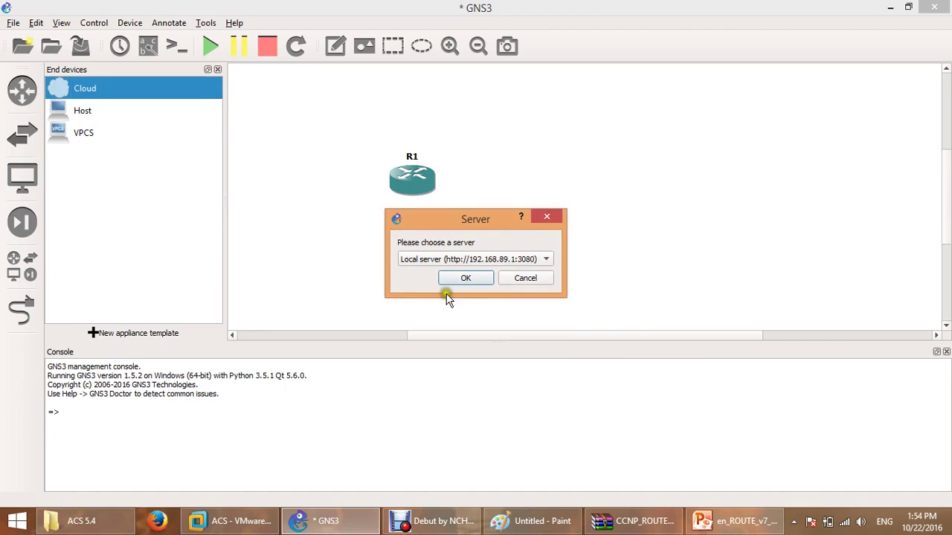
pyautogui.click(467, 278)
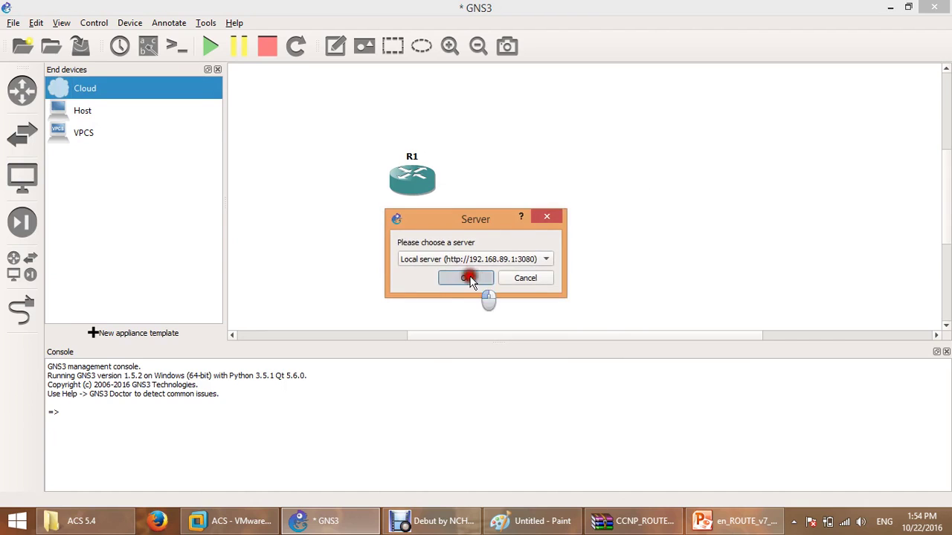
pyautogui.click(218, 69)
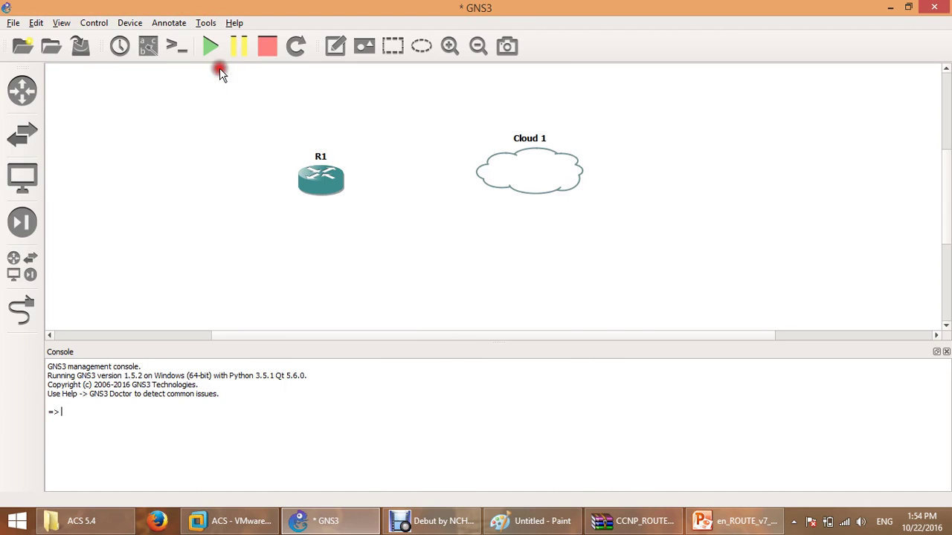
pyautogui.click(253, 525)
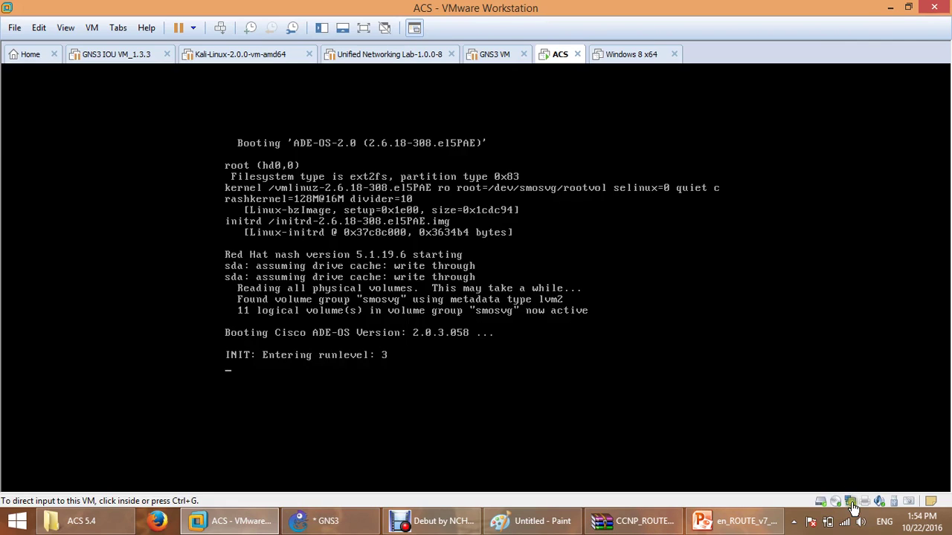
# Check the ACS VM's network adapter settings to confirm it uses NAT.
pyautogui.click(855, 508)
pyautogui.click(855, 506)
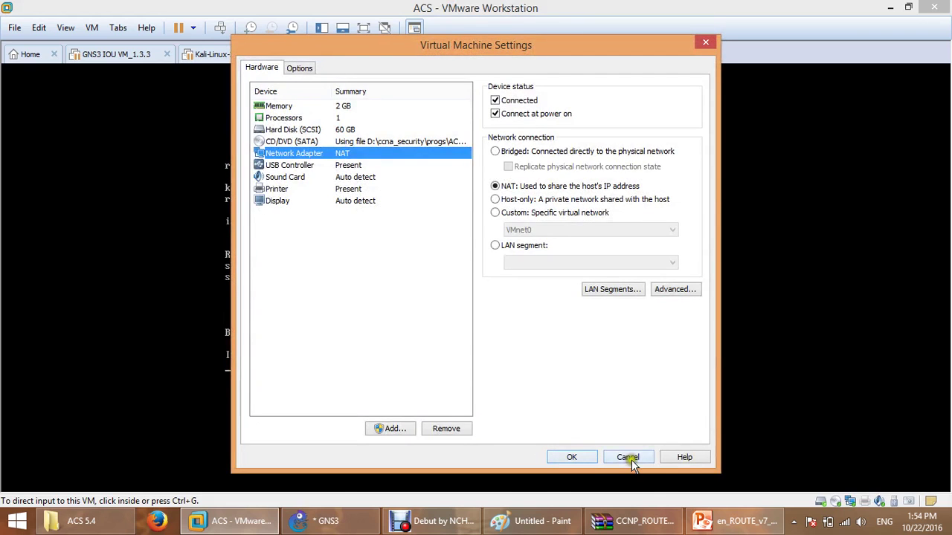
pyautogui.click(583, 450)
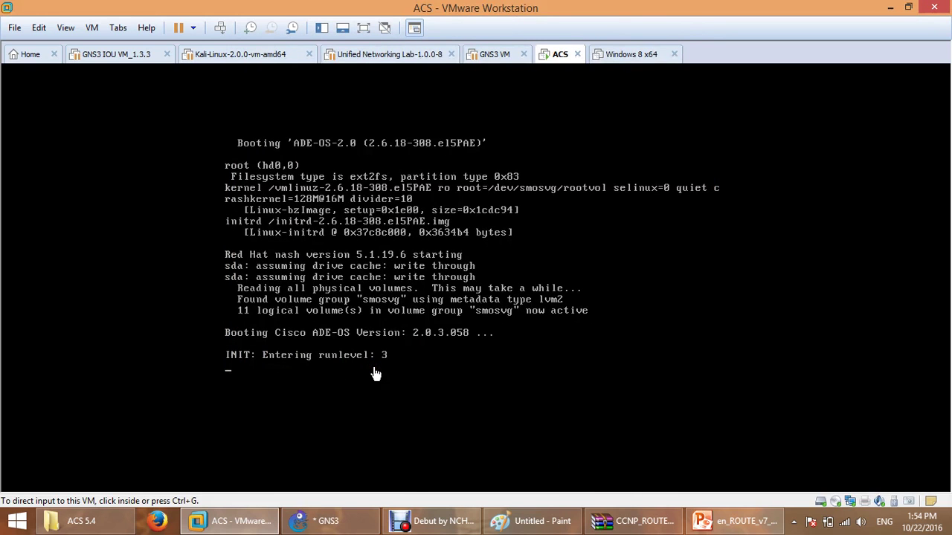
pyautogui.click(855, 504)
pyautogui.click(855, 503)
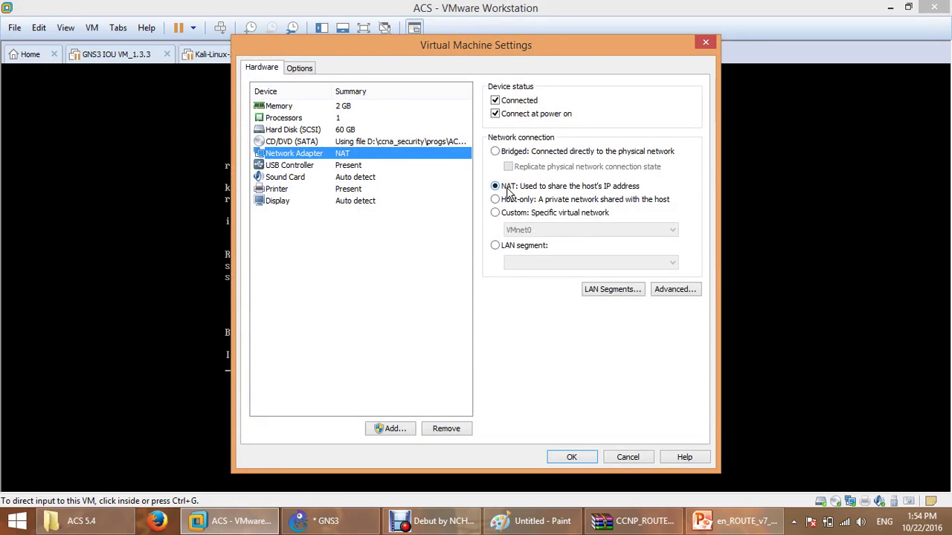
pyautogui.click(614, 456)
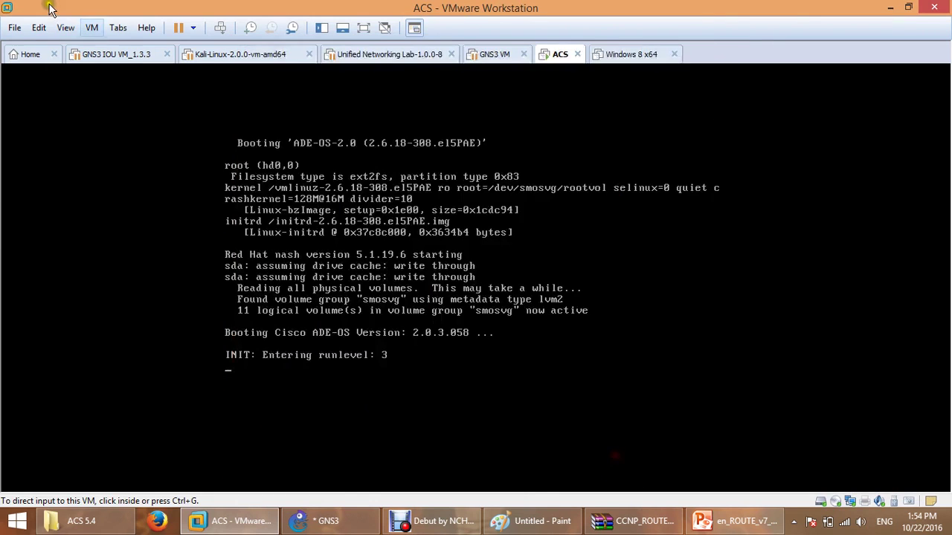
# Verify in the Virtual Network Editor that VMnet8 is NAT on subnet 192.168.64.0.
pyautogui.click(34, 31)
pyautogui.click(103, 98)
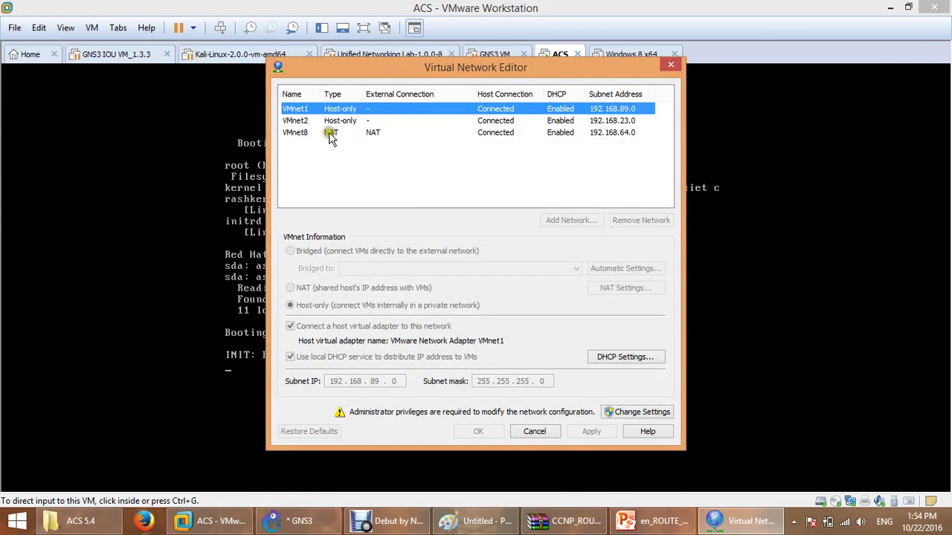
pyautogui.click(292, 134)
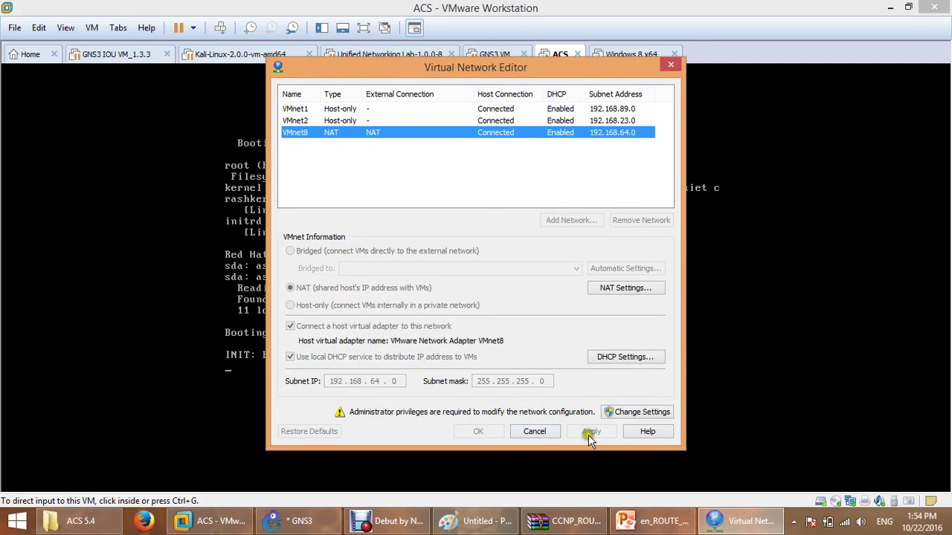
pyautogui.click(534, 431)
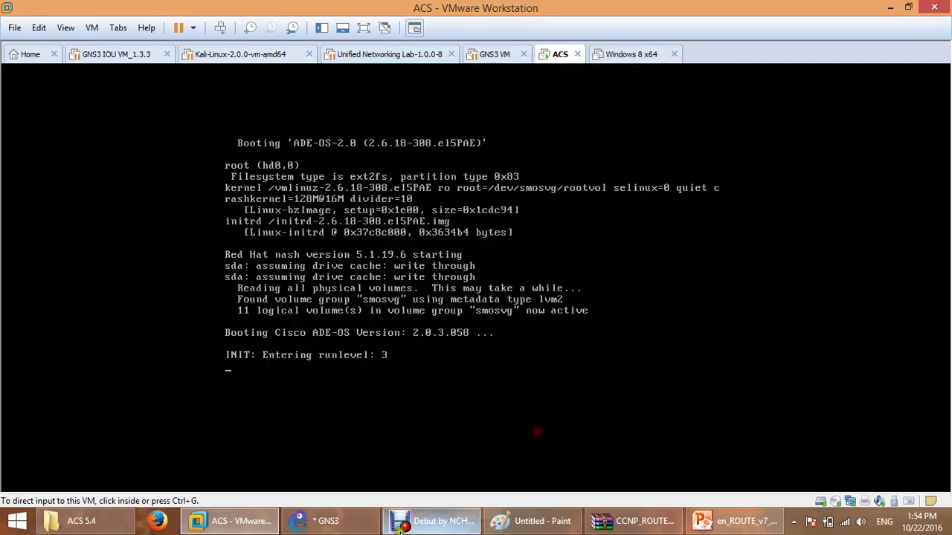
pyautogui.click(301, 521)
# Bind Cloud 1's Ethernet connection to VMware Network Adapter VMnet8.
pyautogui.rightClick(523, 184)
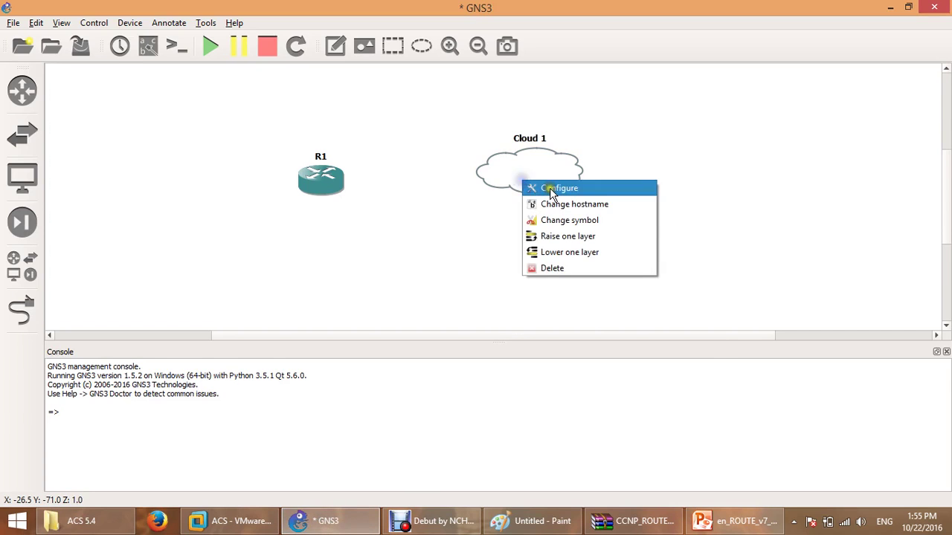
pyautogui.click(554, 190)
pyautogui.click(379, 193)
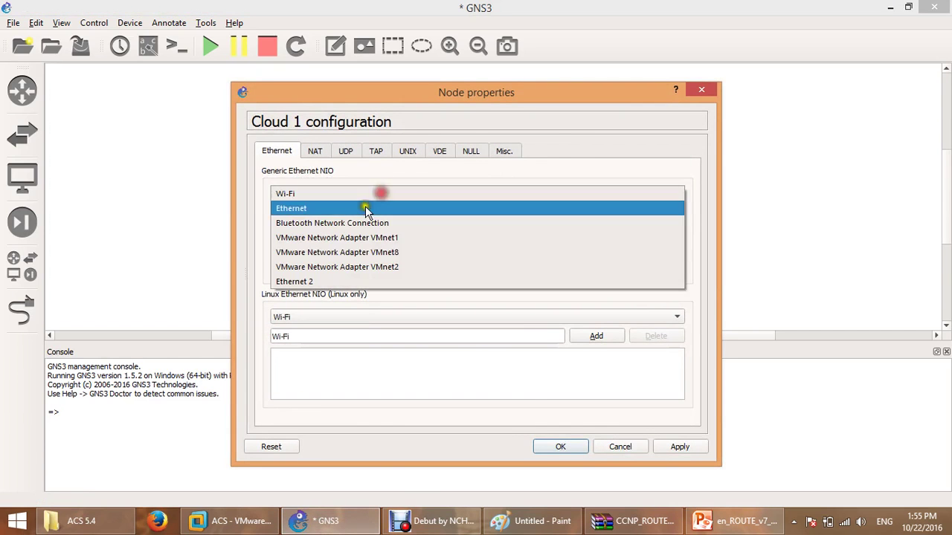
pyautogui.click(396, 253)
pyautogui.click(598, 213)
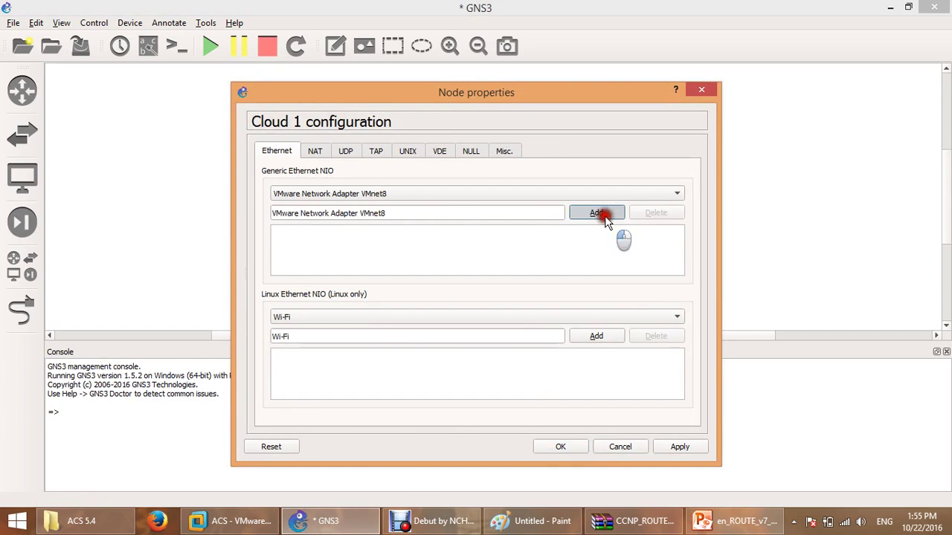
pyautogui.click(560, 447)
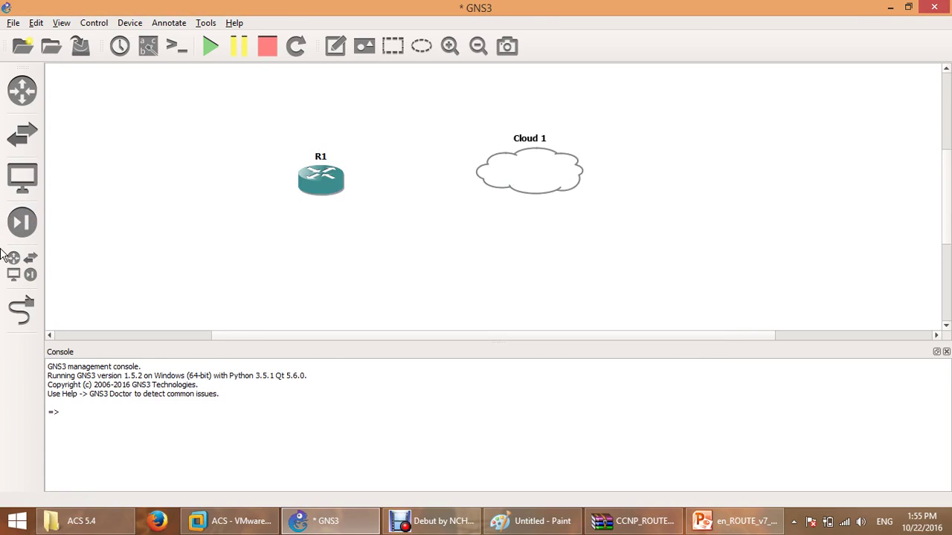
# Link R1's FastEthernet0/0 to Cloud 1's VMnet8 interface.
pyautogui.click(23, 311)
pyautogui.click(326, 182)
pyautogui.click(372, 189)
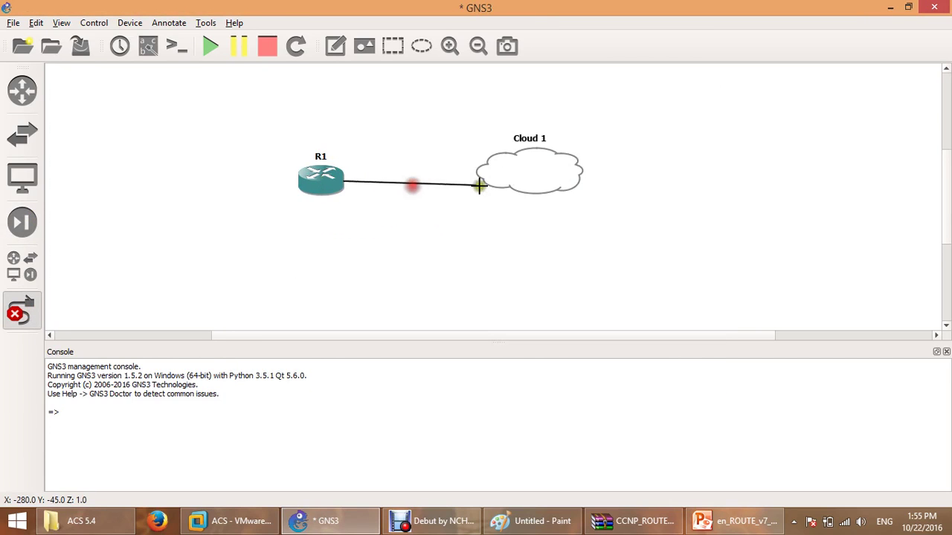
pyautogui.click(525, 179)
pyautogui.click(529, 183)
pyautogui.click(37, 316)
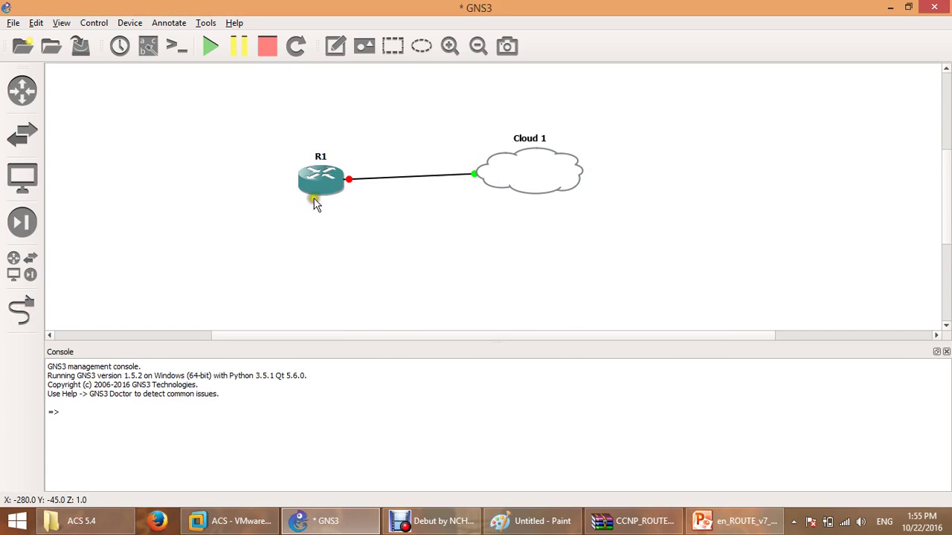
# Tidy the layout with interface labels shown, then start all devices.
pyautogui.moveTo(341, 184); pyautogui.dragTo(266, 177)
pyautogui.click(148, 46)
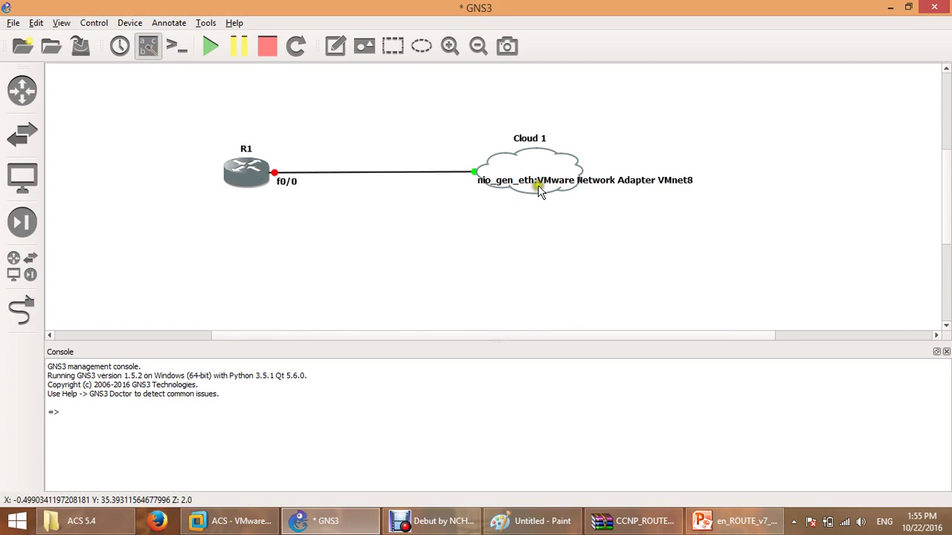
pyautogui.moveTo(542, 180); pyautogui.dragTo(542, 200)
pyautogui.click(493, 244)
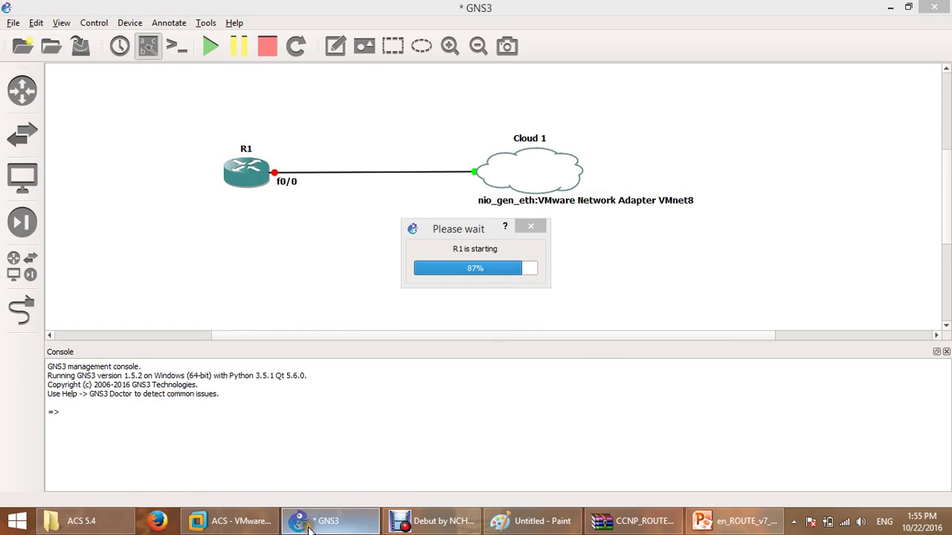
pyautogui.click(238, 520)
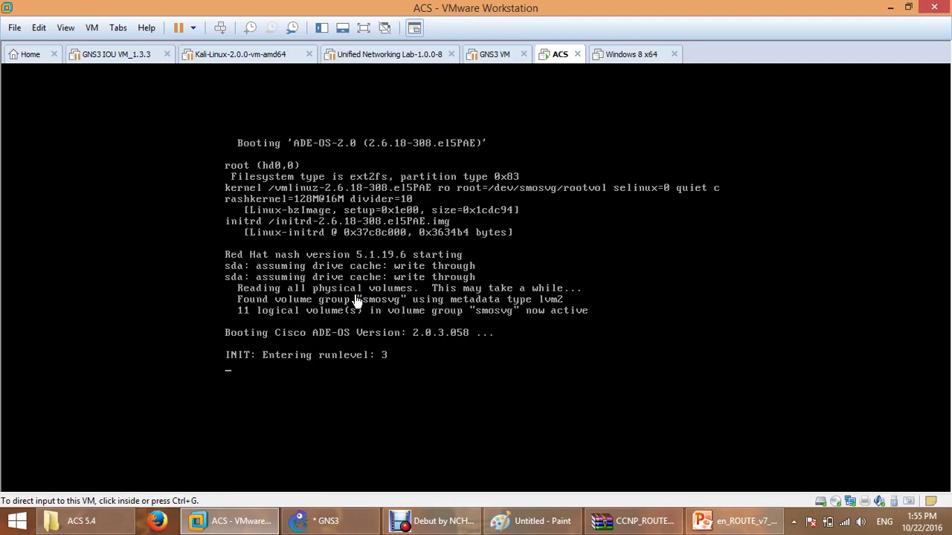
# Open the list of network adapters from the taskbar's network options.
pyautogui.rightClick(831, 521)
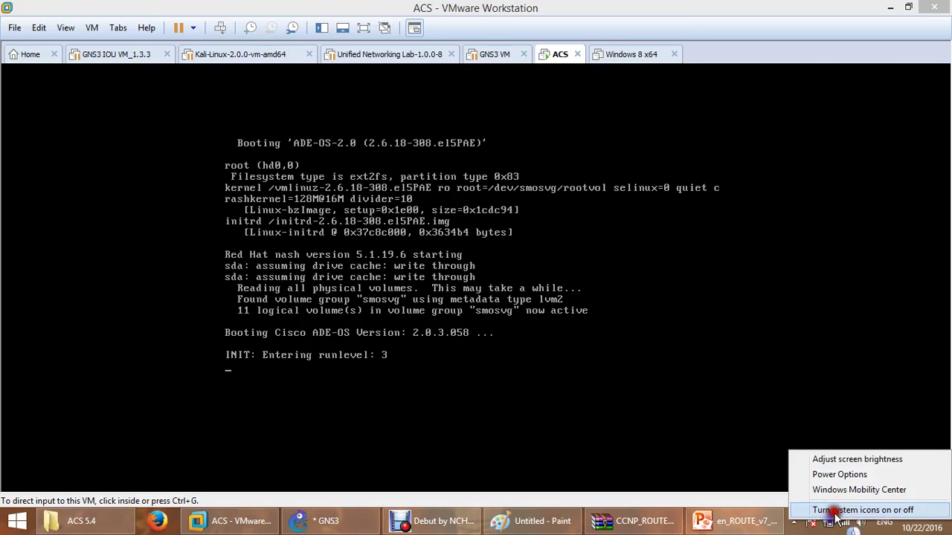
pyautogui.click(836, 512)
pyautogui.click(606, 415)
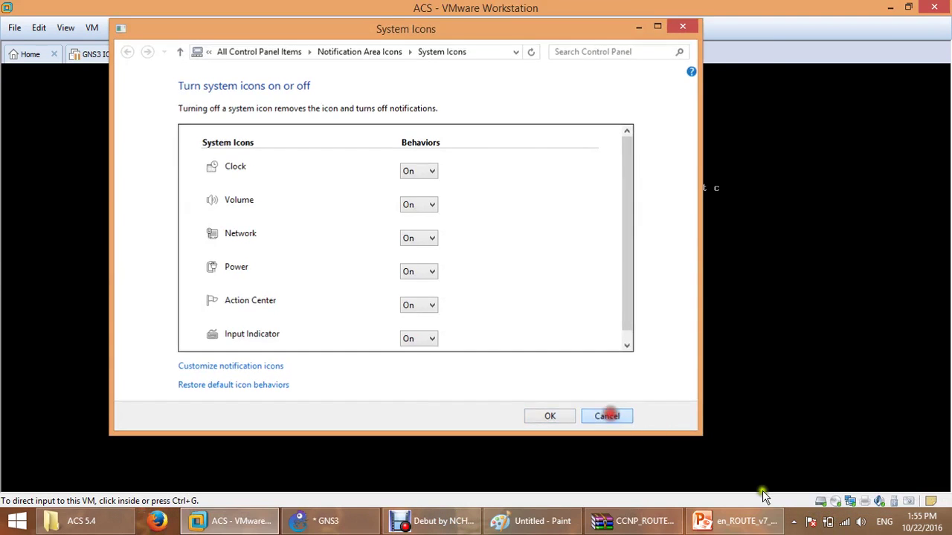
pyautogui.rightClick(844, 521)
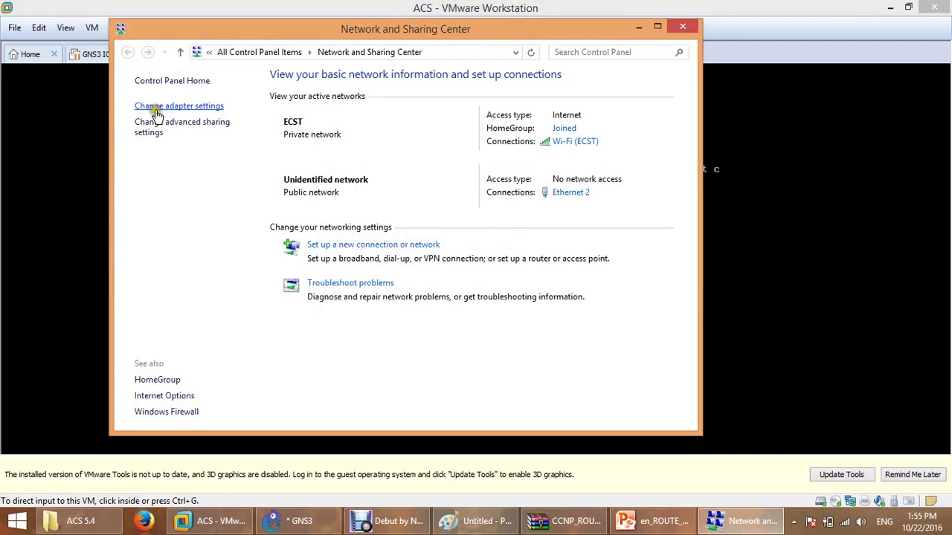
pyautogui.click(156, 110)
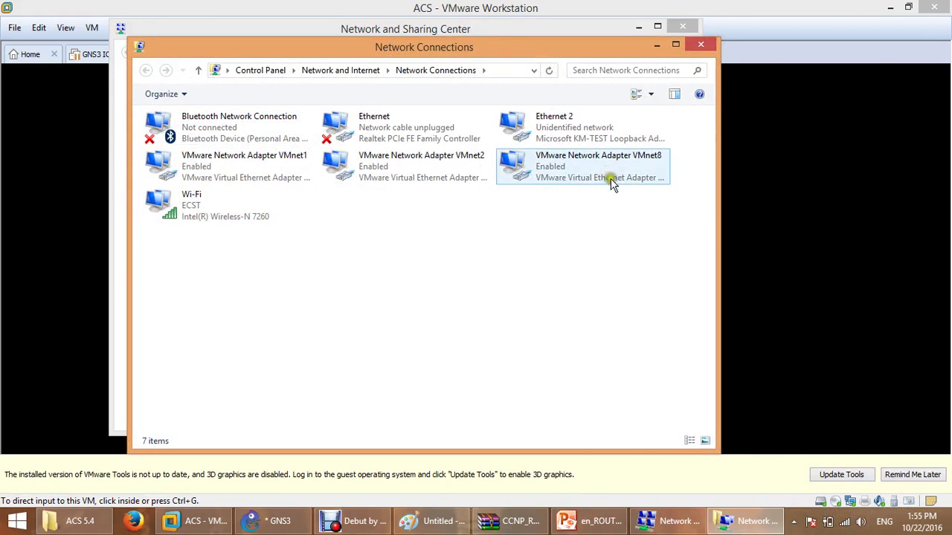
# Read VMnet8's details: IPv4 192.168.64.1, mask 255.255.255.0, then close the dialogs.
pyautogui.doubleClick(616, 47)
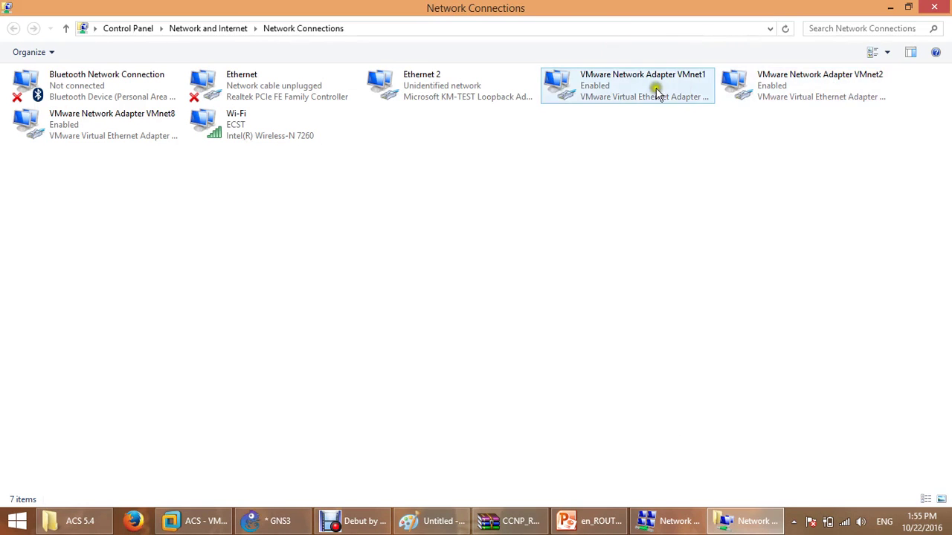
pyautogui.click(120, 142)
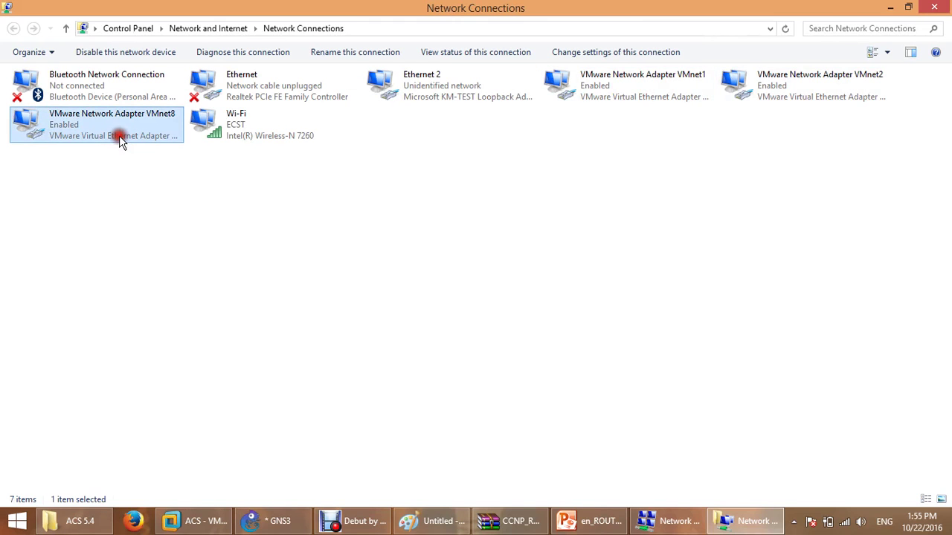
pyautogui.doubleClick(121, 141)
pyautogui.click(405, 257)
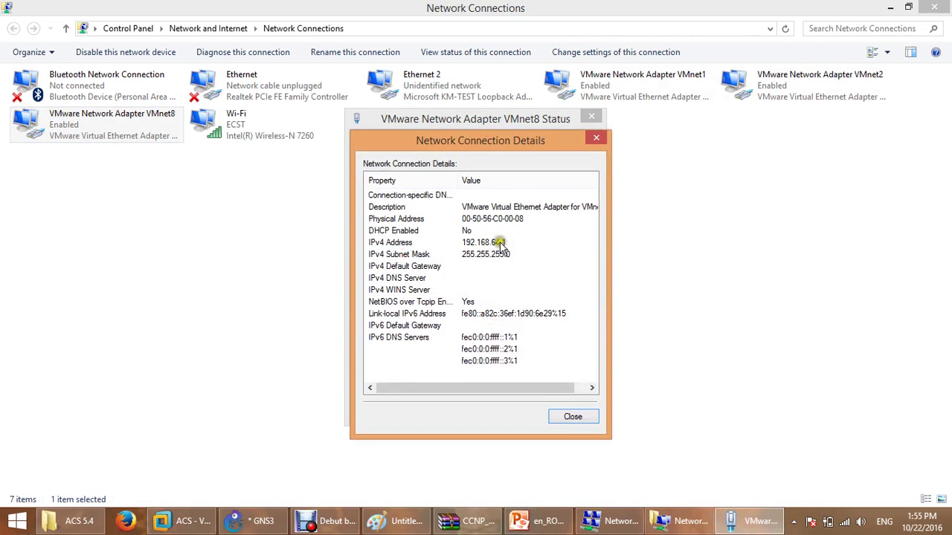
pyautogui.click(502, 244)
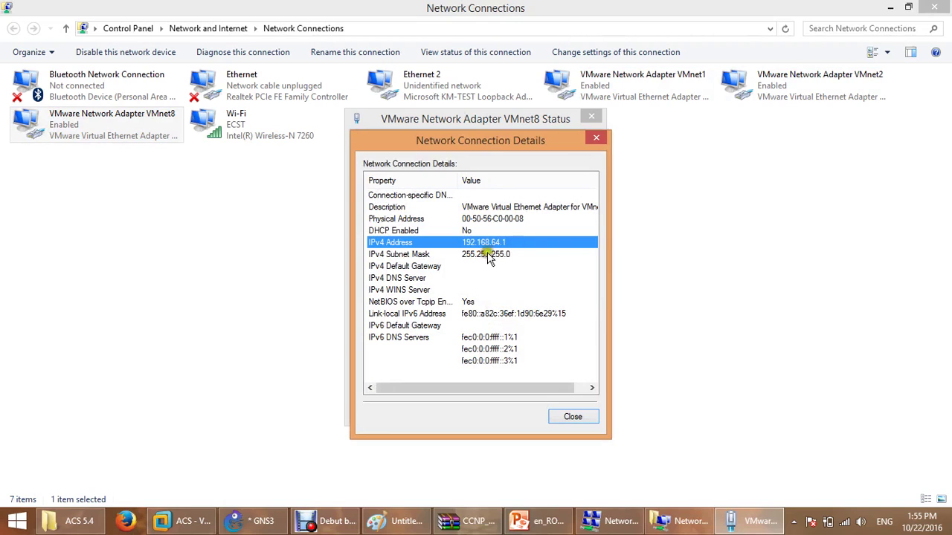
pyautogui.click(507, 249)
pyautogui.click(571, 416)
pyautogui.click(570, 411)
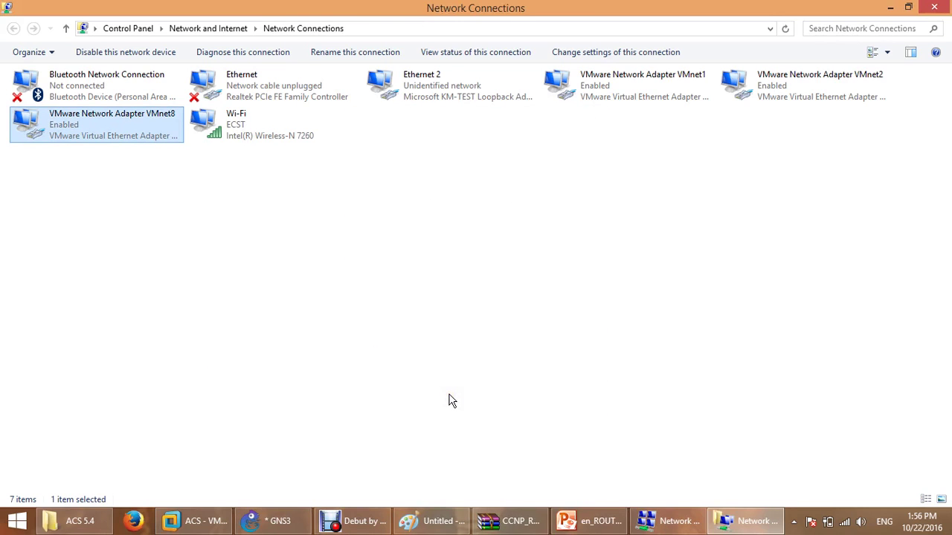
# Log in to the ACS console with the admin username and its password.
pyautogui.click(271, 521)
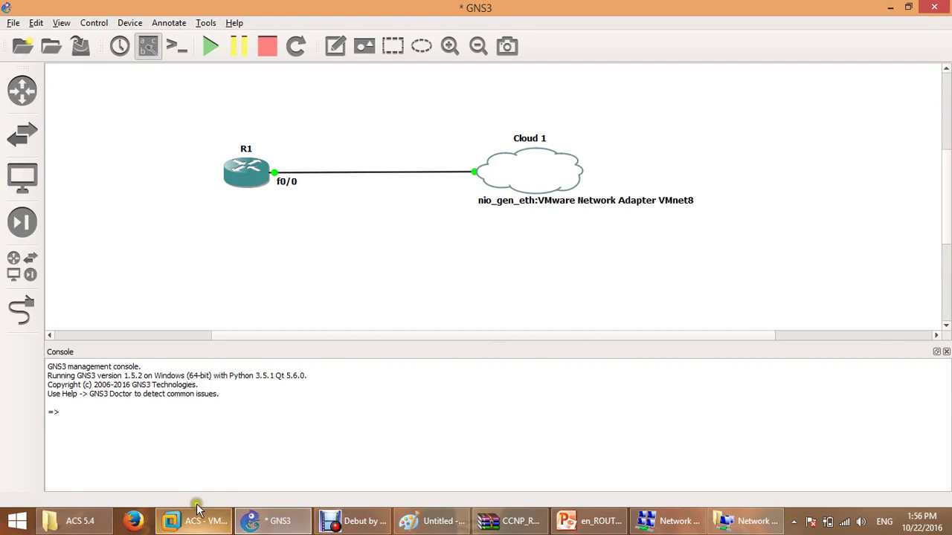
pyautogui.click(195, 524)
pyautogui.click(400, 162)
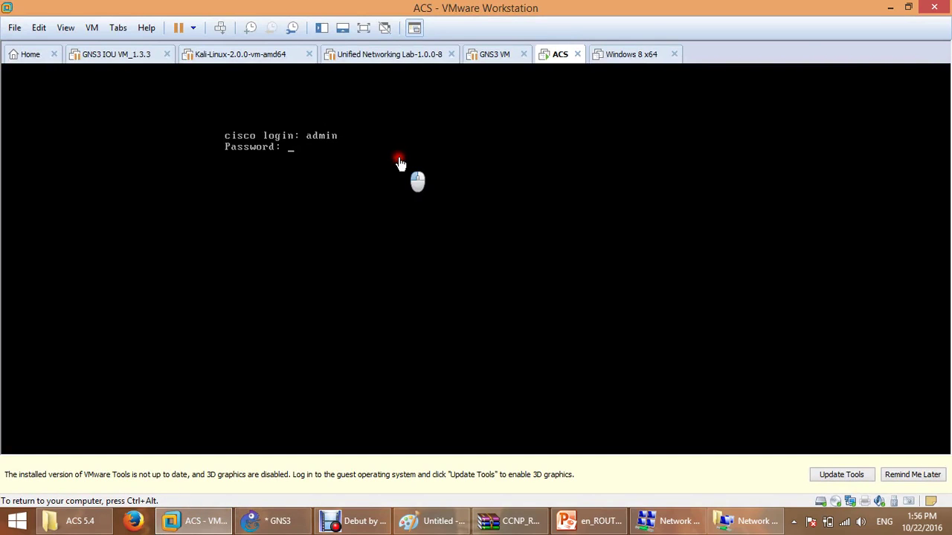
pyautogui.press('Return')
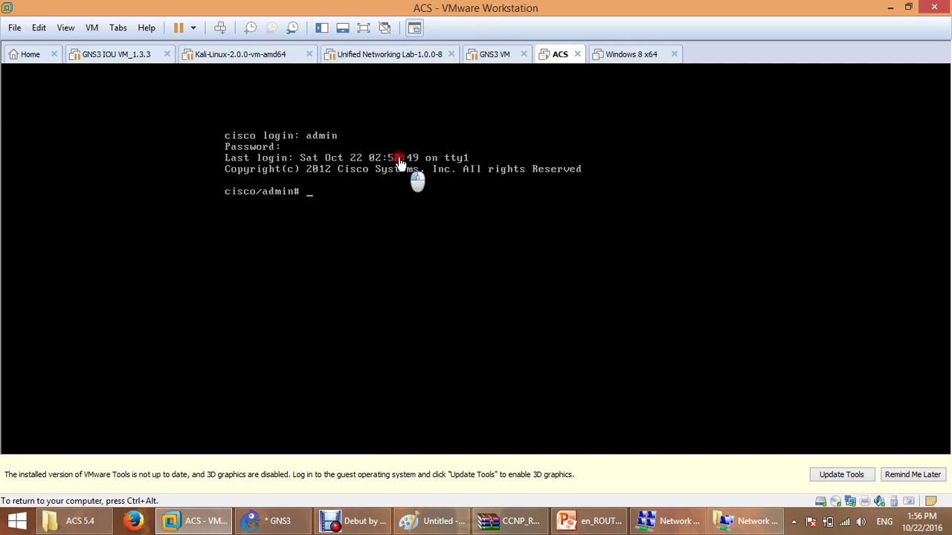
# Run 'show application status acs' and 'show interface' in the ACS console.
pyautogui.write('show application status ')
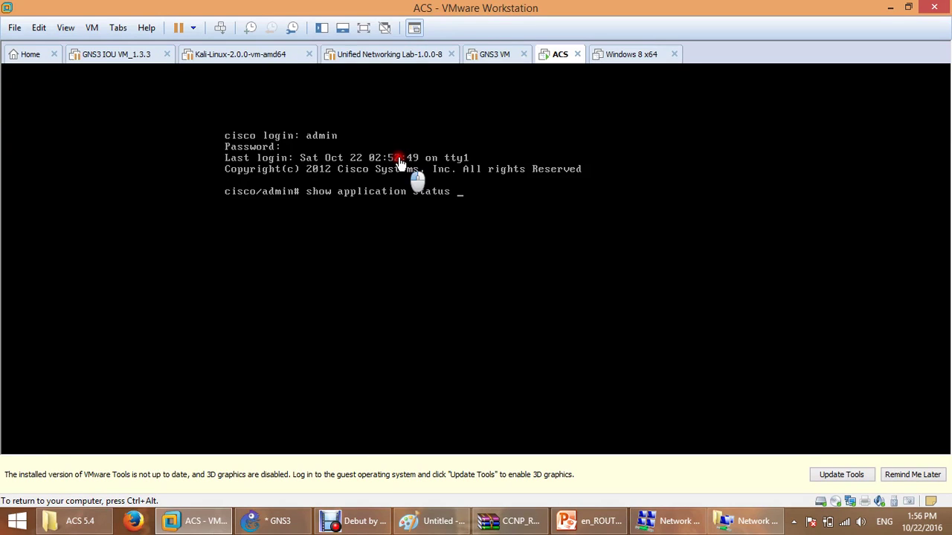
pyautogui.write('acs')
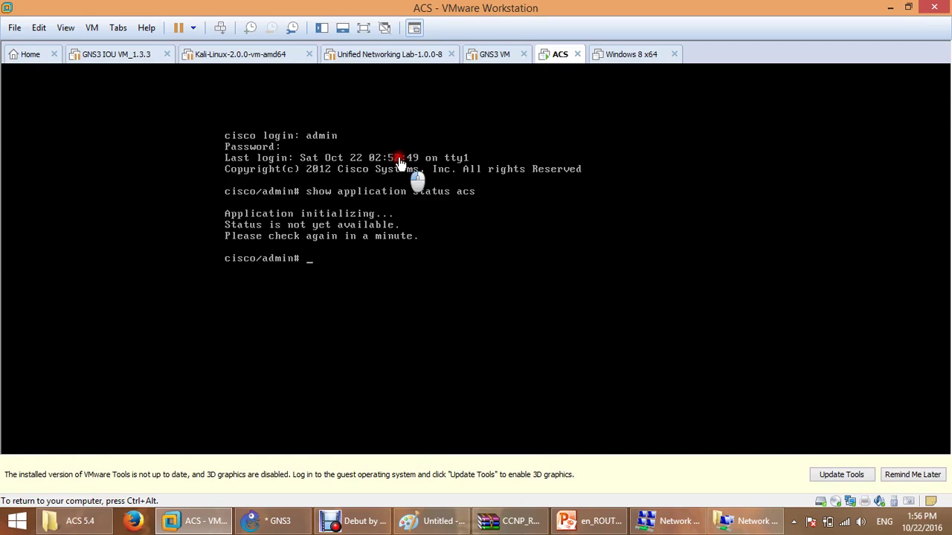
pyautogui.write('show int')
pyautogui.press('Tab')
pyautogui.press('Return')
pyautogui.hotkey('ctrl', 'alt')
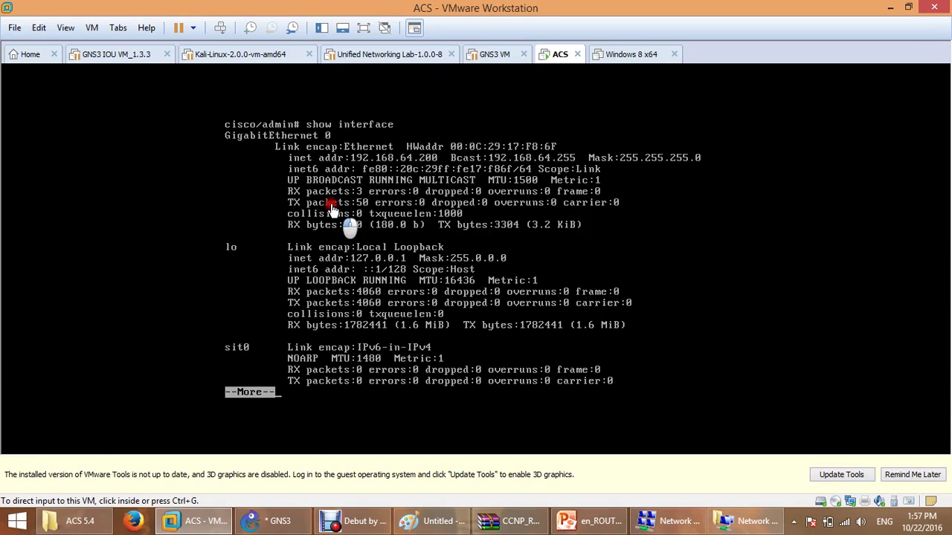
# Dismiss the interface output and rerun 'show application status acs', still reported unavailable.
pyautogui.click(330, 207)
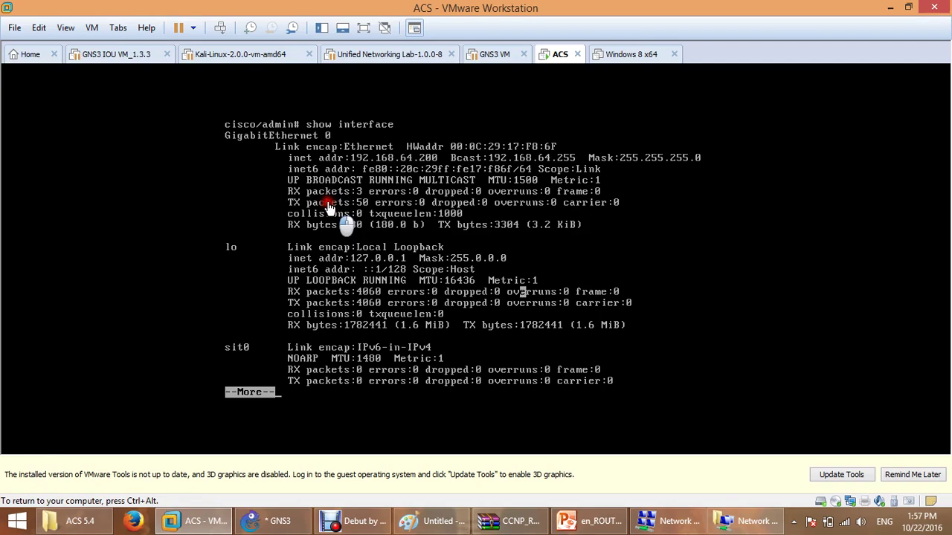
pyautogui.press('q')
pyautogui.press('Return')
pyautogui.press('Return')
pyautogui.press('Return')
pyautogui.press('Return')
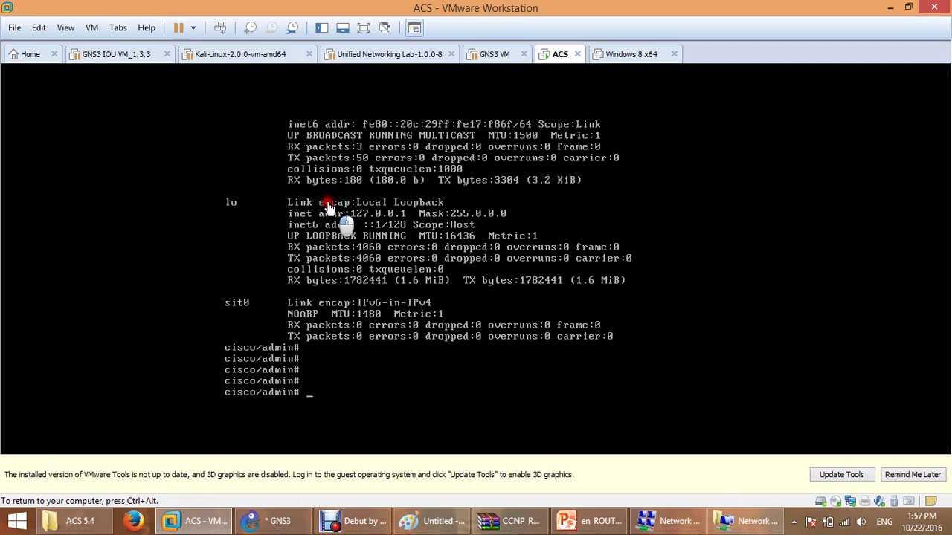
pyautogui.write('show interface')
pyautogui.press('Up')
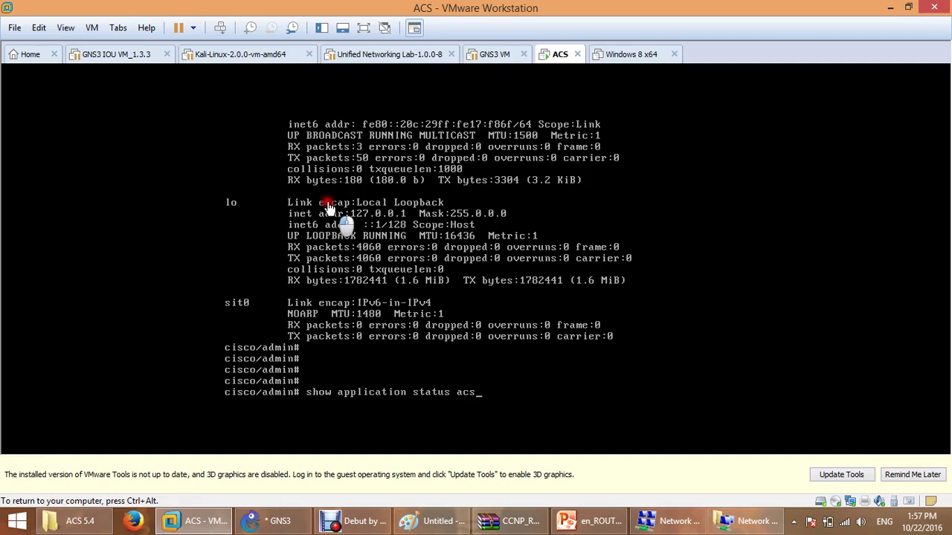
pyautogui.press('Return')
pyautogui.hotkey('ctrl', 'alt')
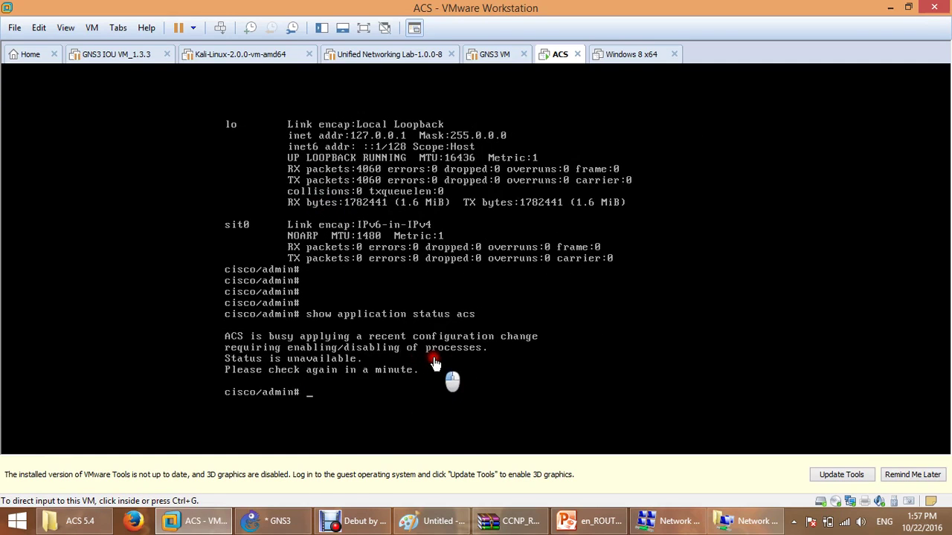
# Open a console session to R1 from the GNS3 topology and reposition its window.
pyautogui.click(281, 527)
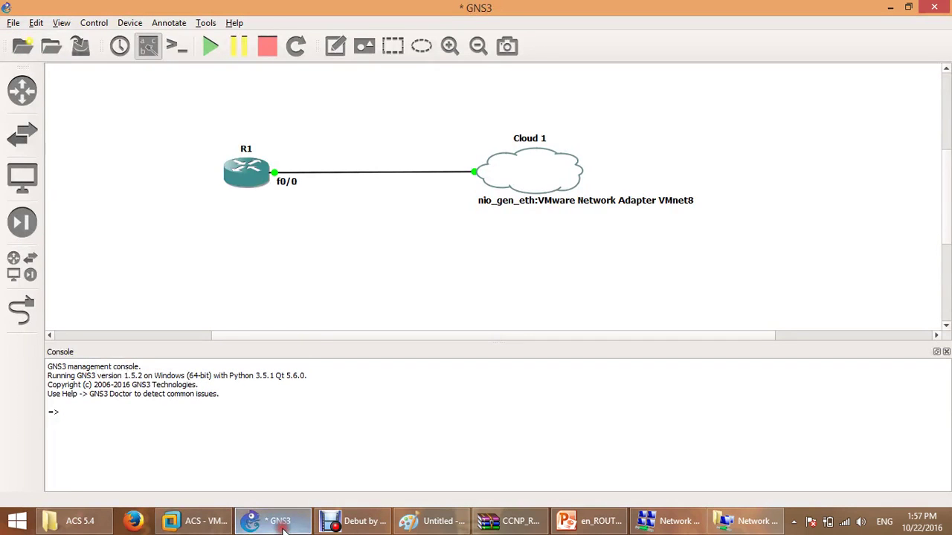
pyautogui.doubleClick(260, 180)
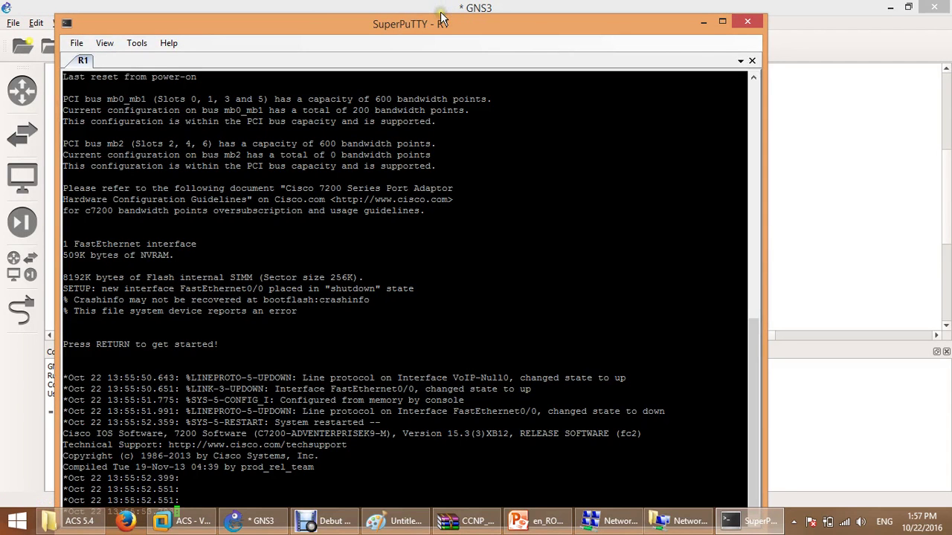
pyautogui.click(441, 17)
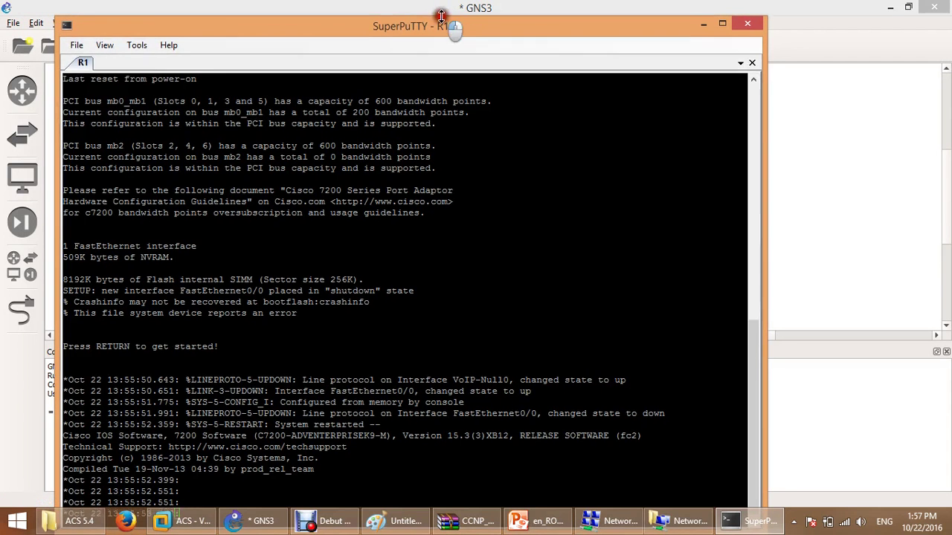
pyautogui.moveTo(441, 17); pyautogui.dragTo(454, 37)
# Set the R1 session's terminal font to Courier New 14-point and apply it.
pyautogui.rightClick(116, 72)
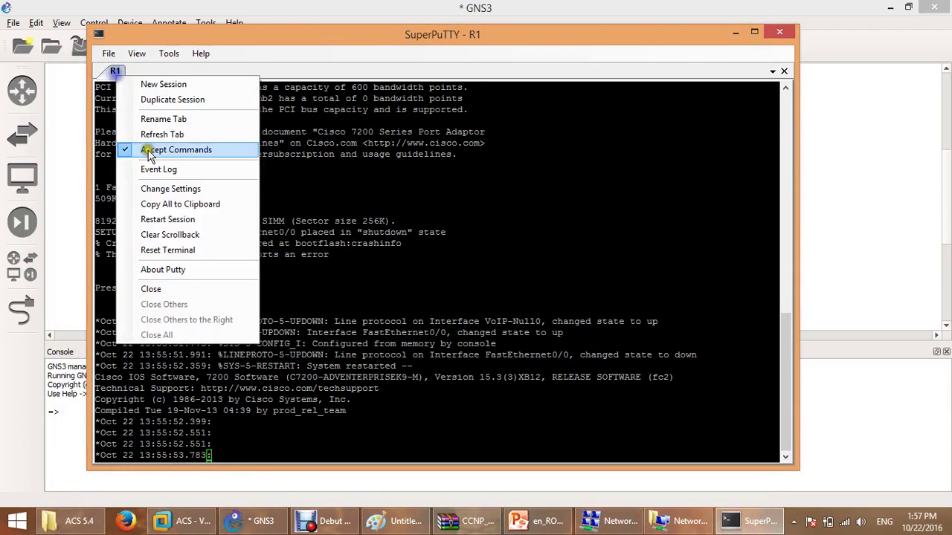
pyautogui.click(185, 190)
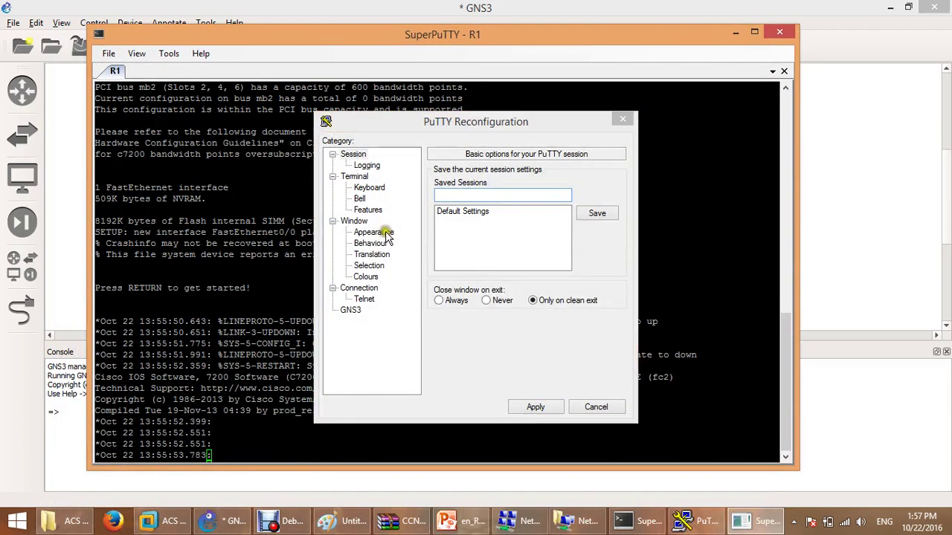
pyautogui.click(614, 316)
pyautogui.click(387, 235)
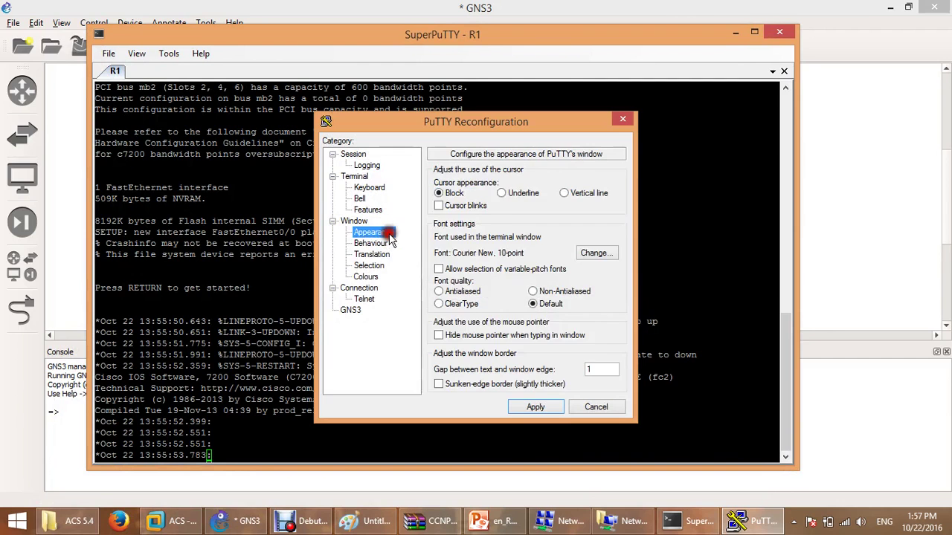
pyautogui.click(595, 253)
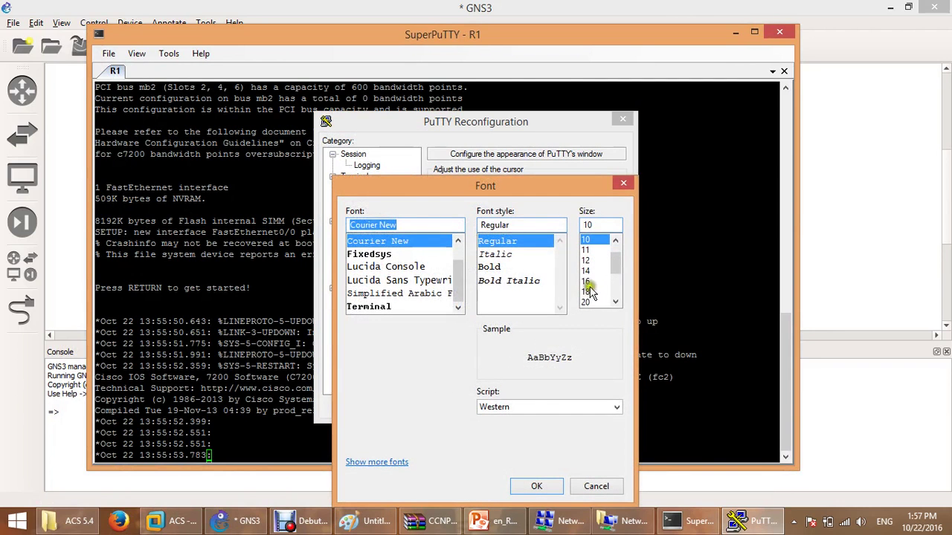
pyautogui.click(586, 270)
pyautogui.click(536, 484)
pyautogui.click(534, 405)
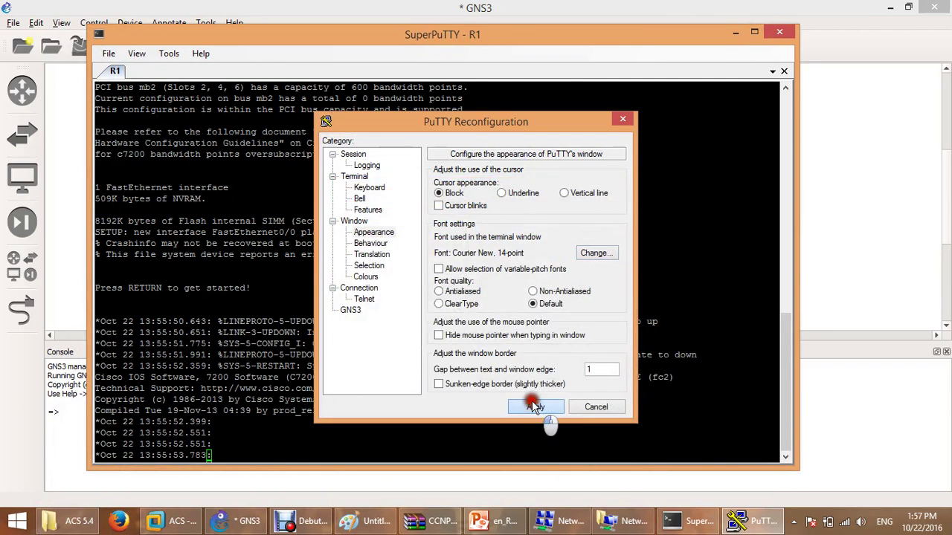
# Give R1's FastEthernet0/0 address 192.168.64.201 255.255.255.0 and bring the interface up.
pyautogui.press('Return')
pyautogui.press('Return')
pyautogui.press('Return')
pyautogui.press('Return')
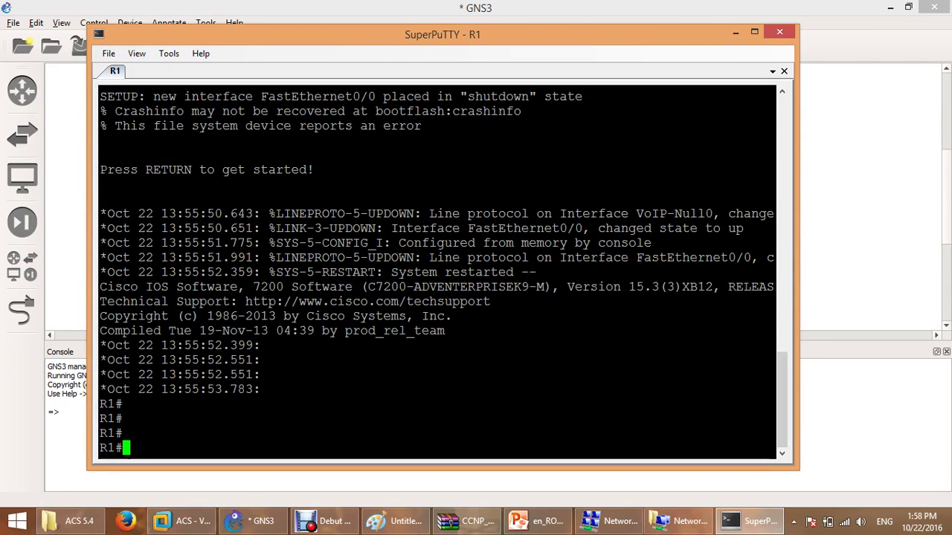
pyautogui.write('config t')
pyautogui.press('Return')
pyautogui.press('Return')
pyautogui.write('int ')
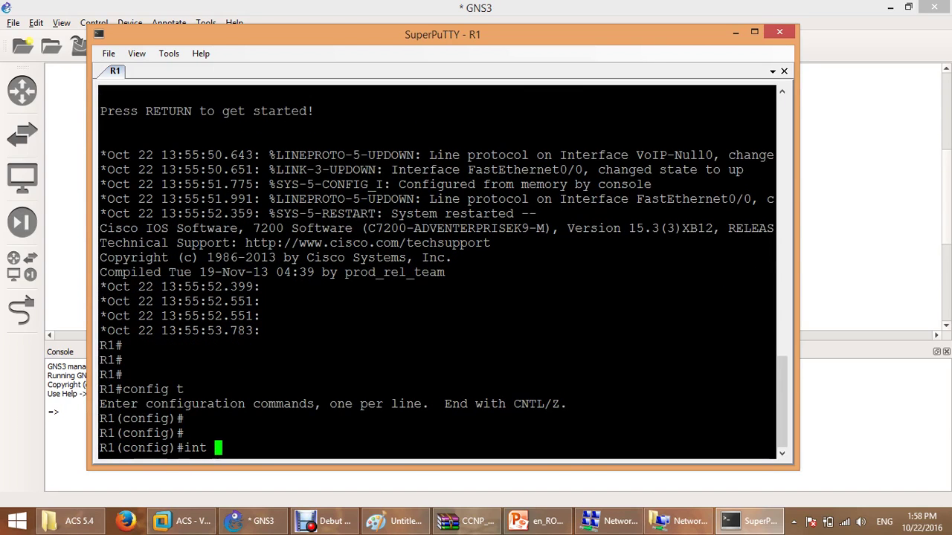
pyautogui.write('f0/0')
pyautogui.press('Return')
pyautogui.write('i')
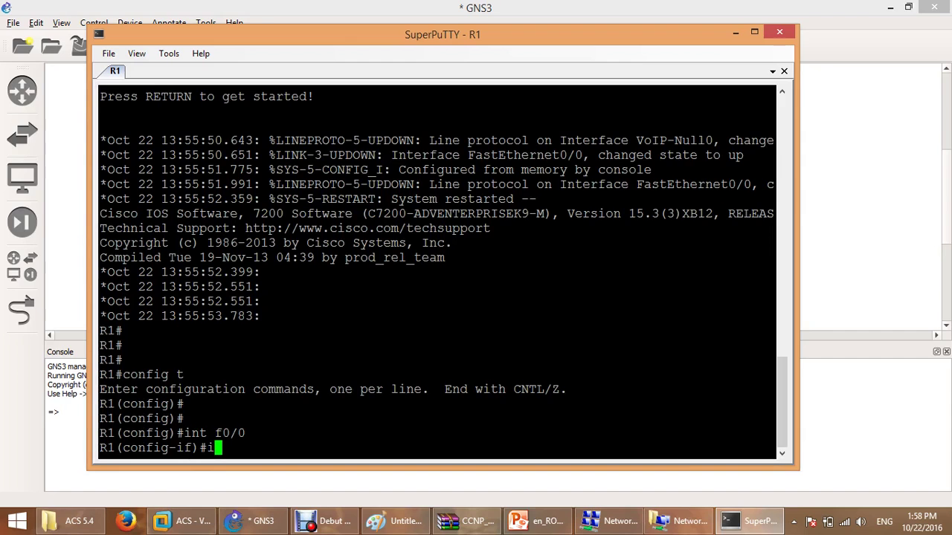
pyautogui.write('p add 19')
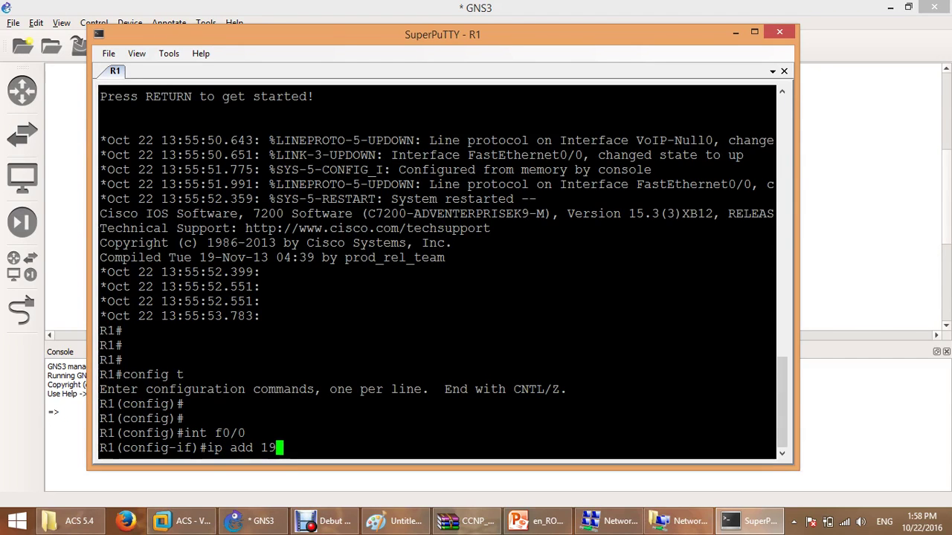
pyautogui.write('2.168')
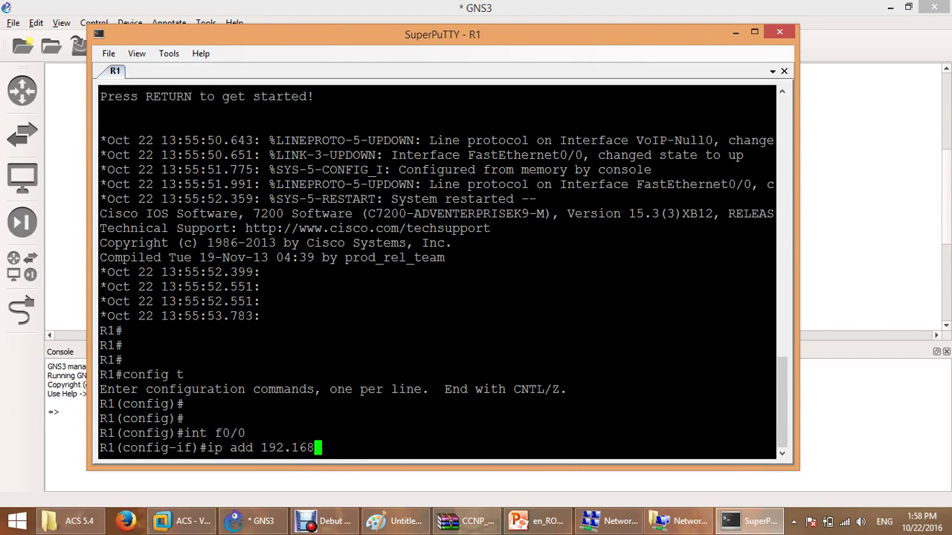
pyautogui.write('.64.201 255.255.255.0')
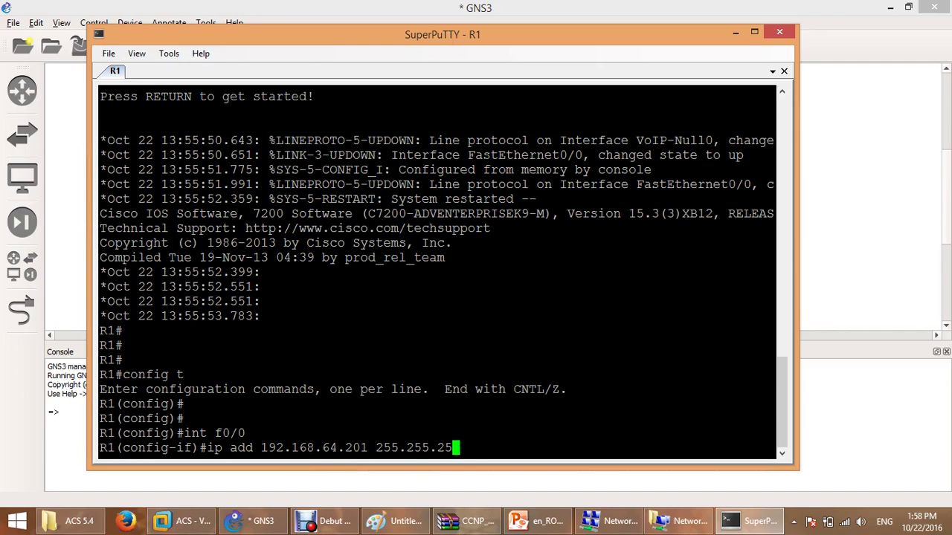
pyautogui.press('Return')
pyautogui.write('no shut')
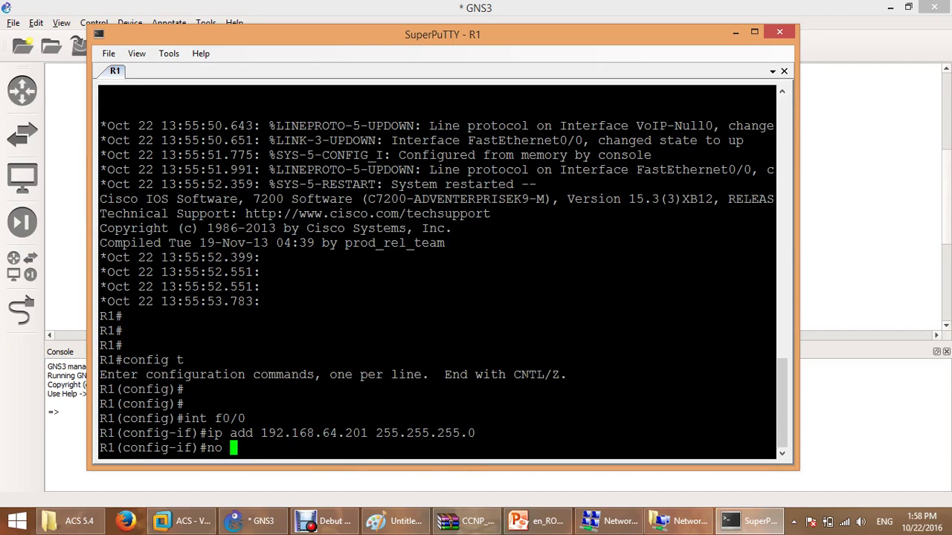
pyautogui.press('Return')
pyautogui.press('Return')
pyautogui.press('Return')
pyautogui.press('Return')
# Ping the ACS server 192.168.64.200 from interface mode, then exit the interface.
pyautogui.write('do ')
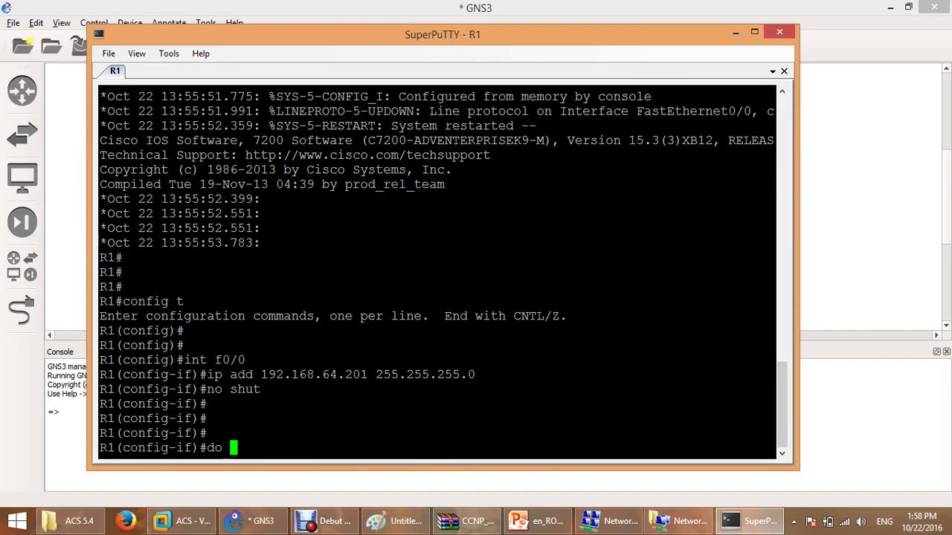
pyautogui.write('ping 192.168.2')
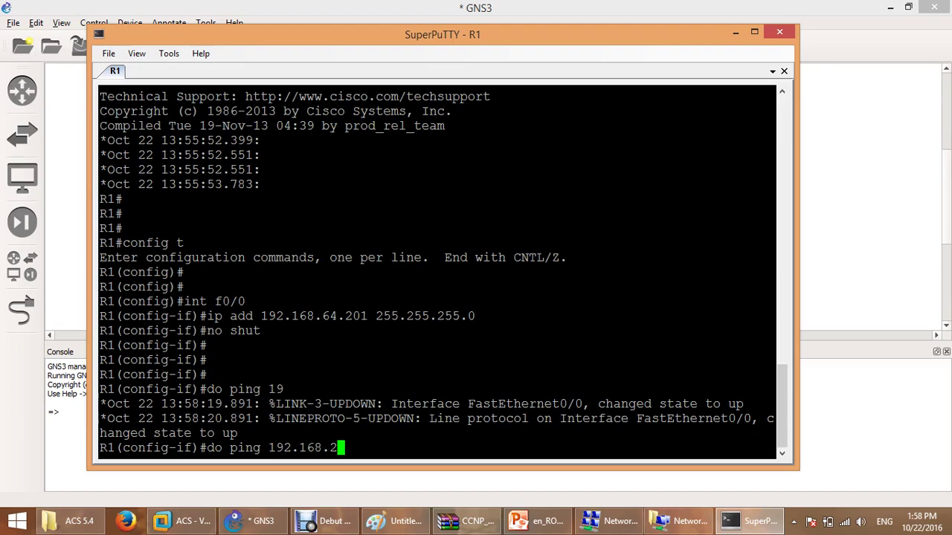
pyautogui.press('BackSpace')
pyautogui.write('64.200')
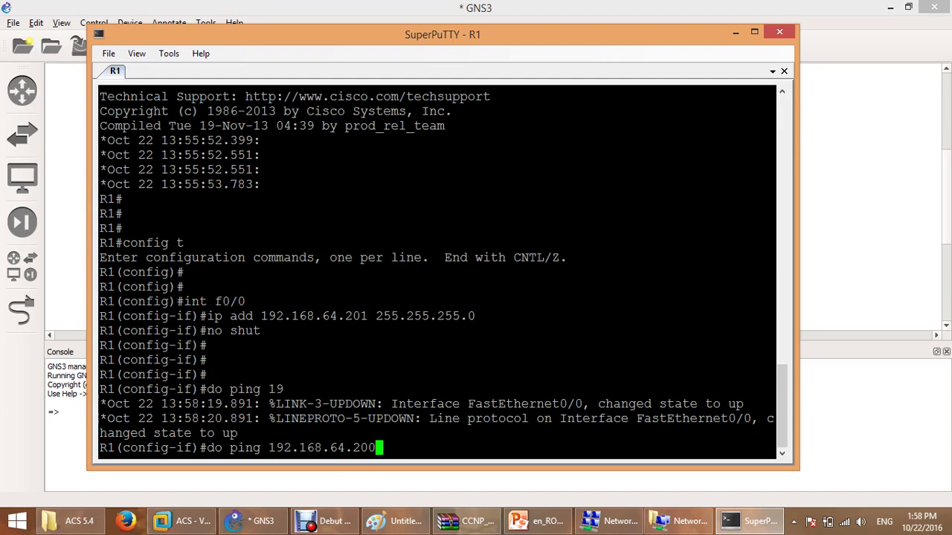
pyautogui.press('Return')
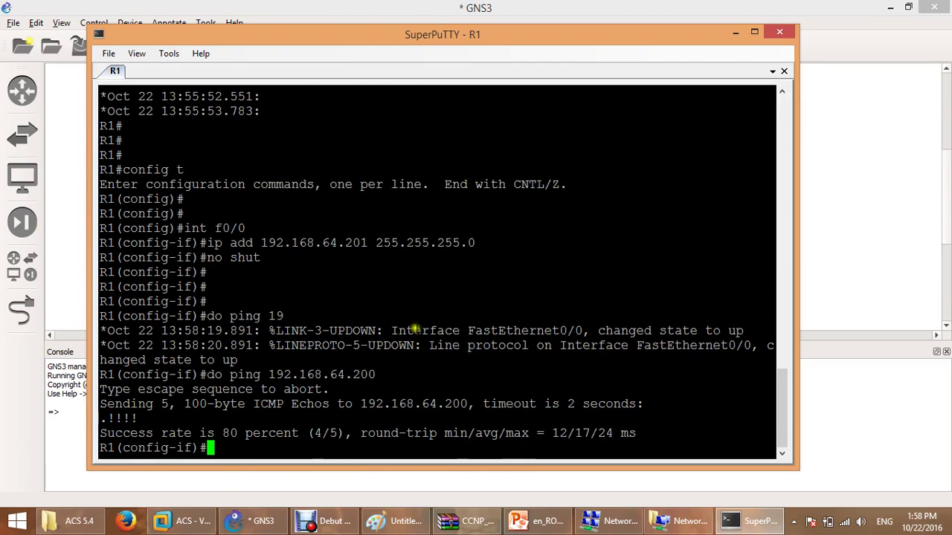
pyautogui.moveTo(107, 418); pyautogui.dragTo(139, 418)
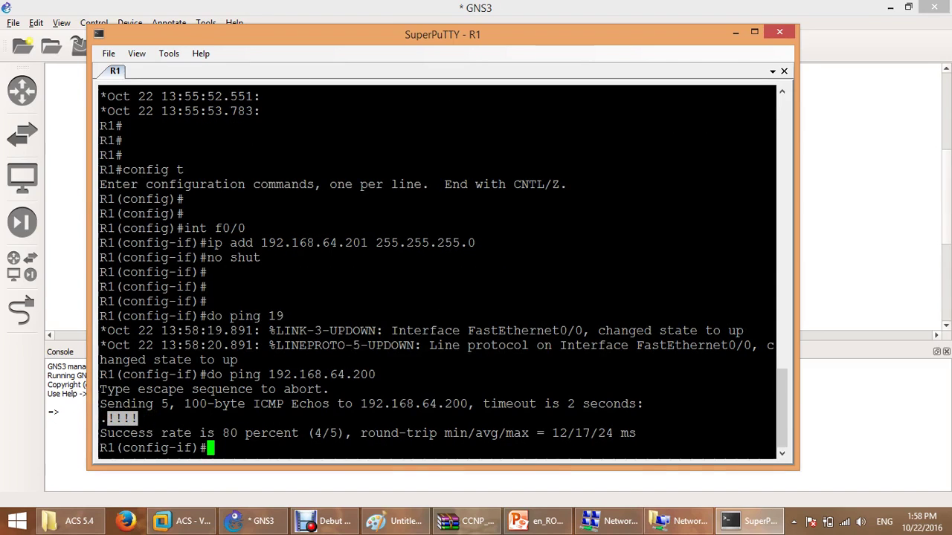
pyautogui.write('exit')
pyautogui.press('Return')
pyautogui.press('Return')
pyautogui.press('Return')
pyautogui.press('Return')
pyautogui.press('Return')
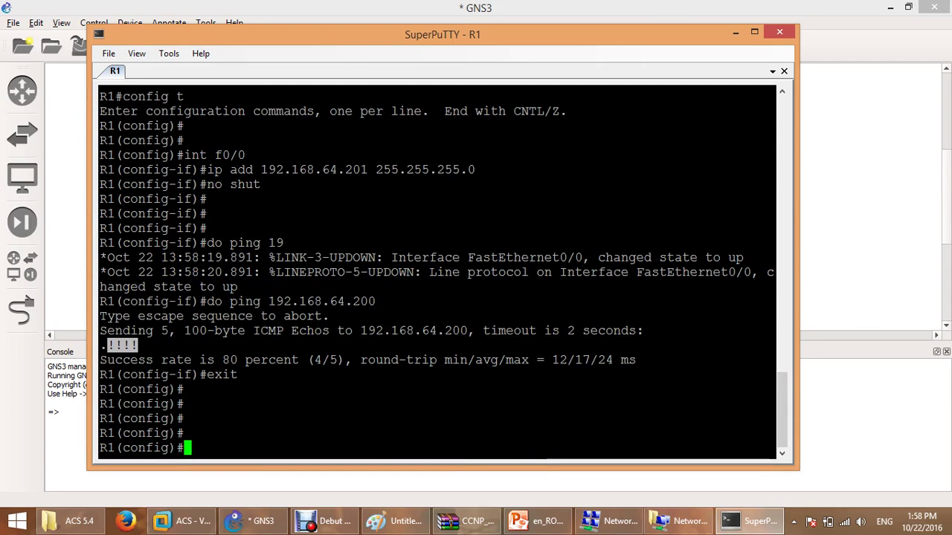
# Enable AAA on R1 with 'aaa new-model', taking the keyword from the aaa help list.
pyautogui.press('Return')
pyautogui.press('Return')
pyautogui.write('aaa')
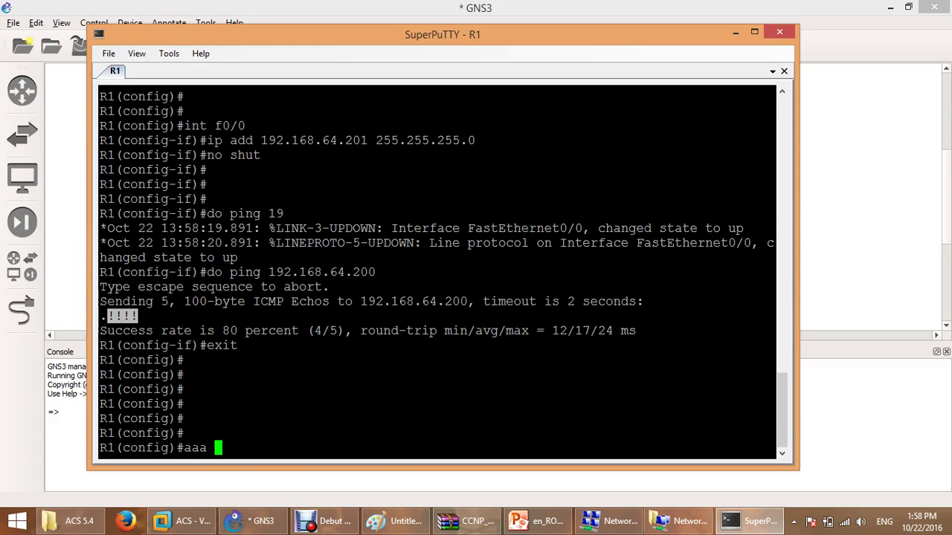
pyautogui.write('?')
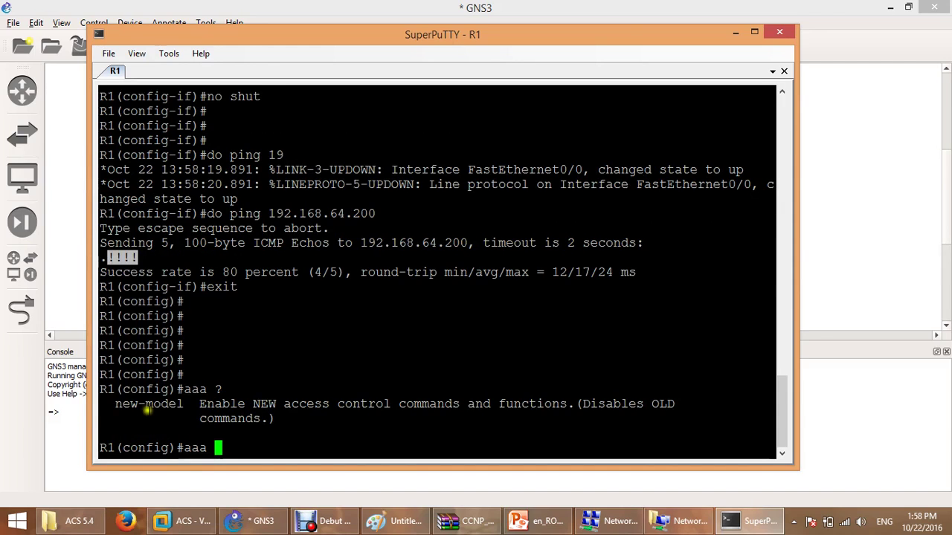
pyautogui.doubleClick(147, 404)
pyautogui.rightClick(313, 404)
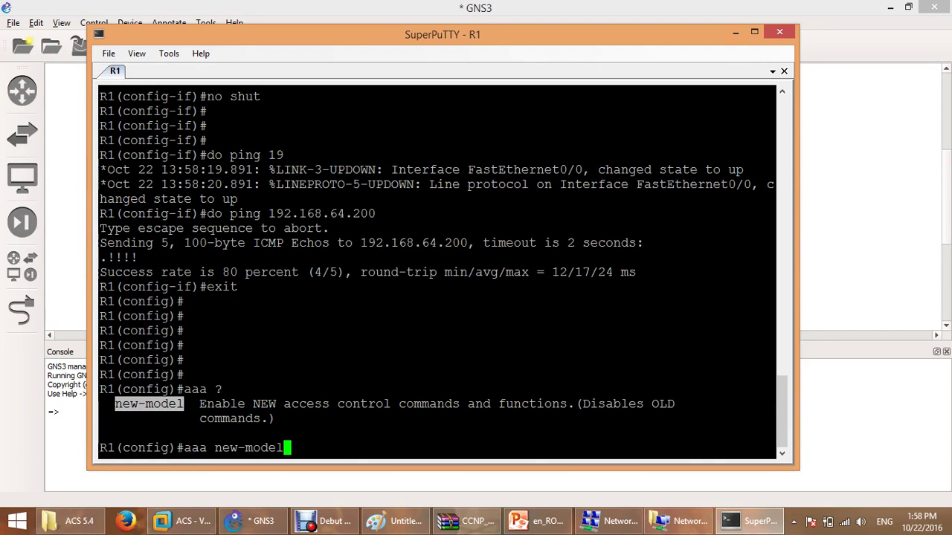
pyautogui.press('Return')
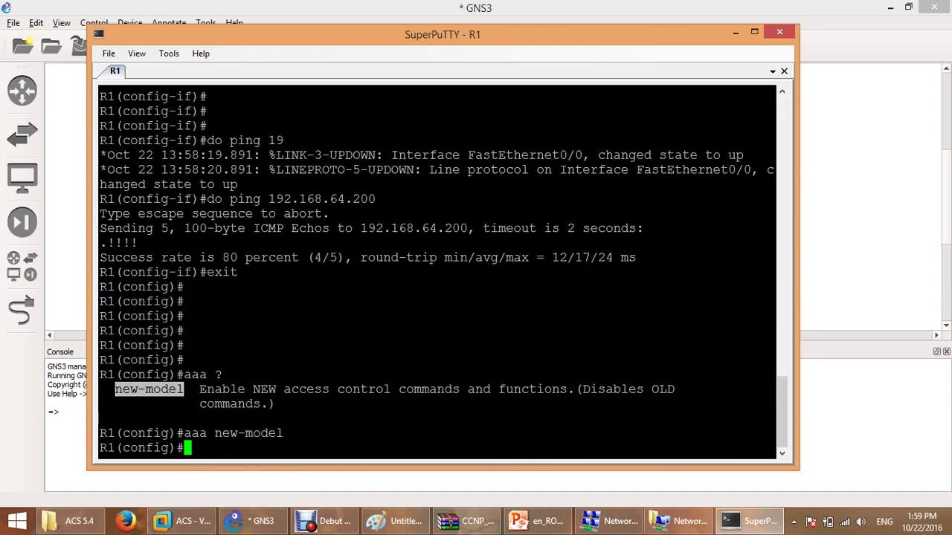
# List all aaa sub-command options and start typing 'aaa authentication'.
pyautogui.press('Return')
pyautogui.press('Return')
pyautogui.press('Return')
pyautogui.write('aaaa')
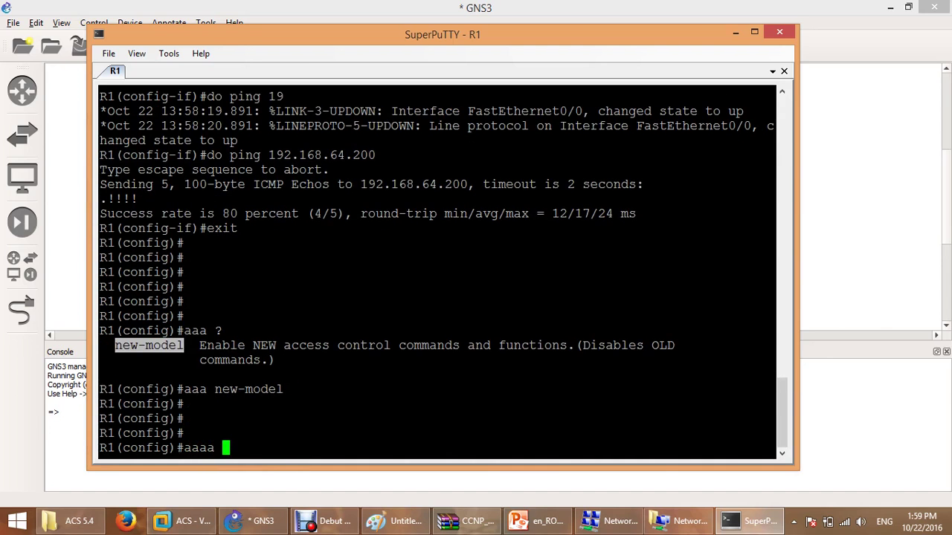
pyautogui.press('BackSpace')
pyautogui.press('BackSpace')
pyautogui.write('?')
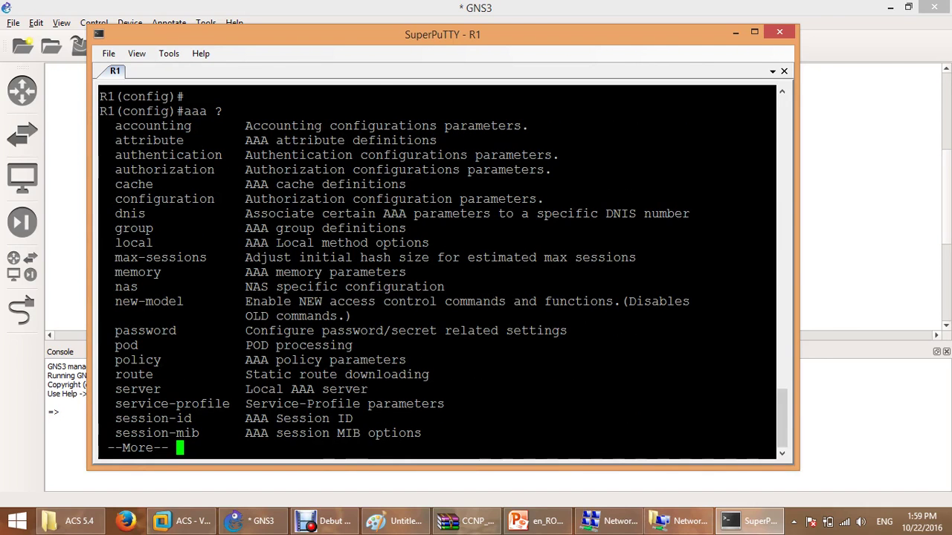
pyautogui.press('space')
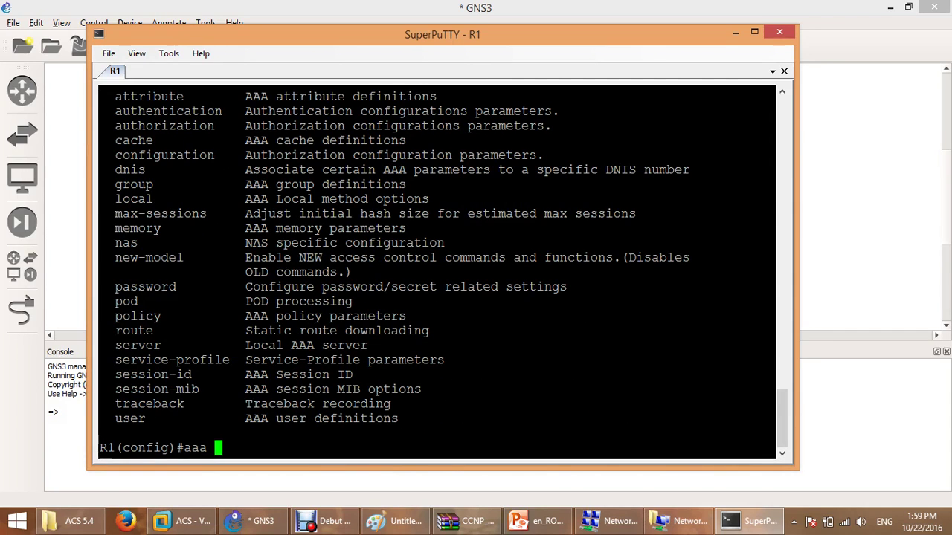
pyautogui.write('authentication')
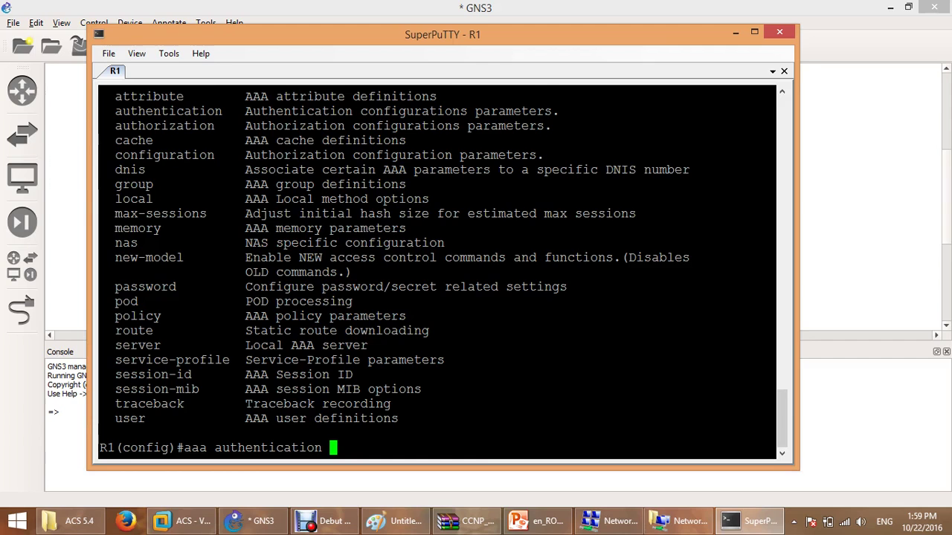
# Review the login, enable and dot1x types and extend the command to 'aaa authentication login default'.
pyautogui.write('?')
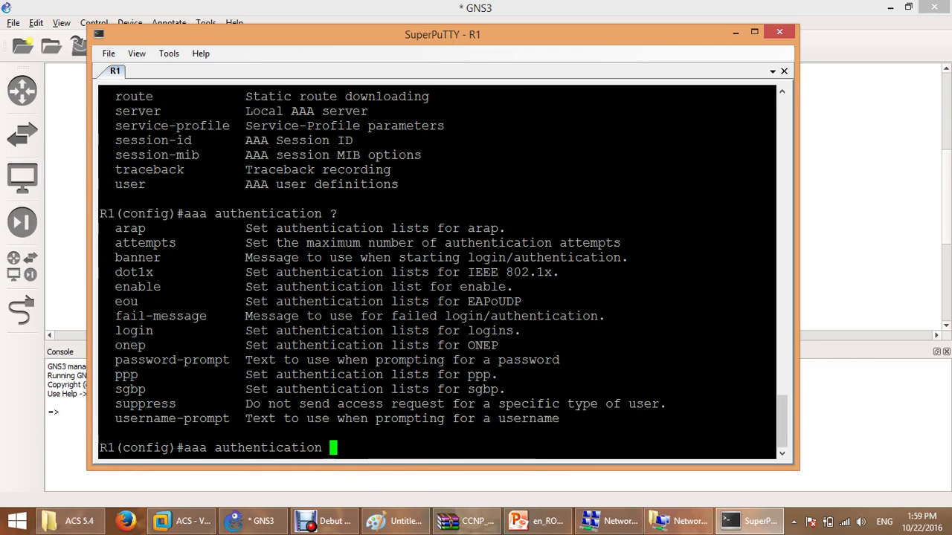
pyautogui.doubleClick(143, 335)
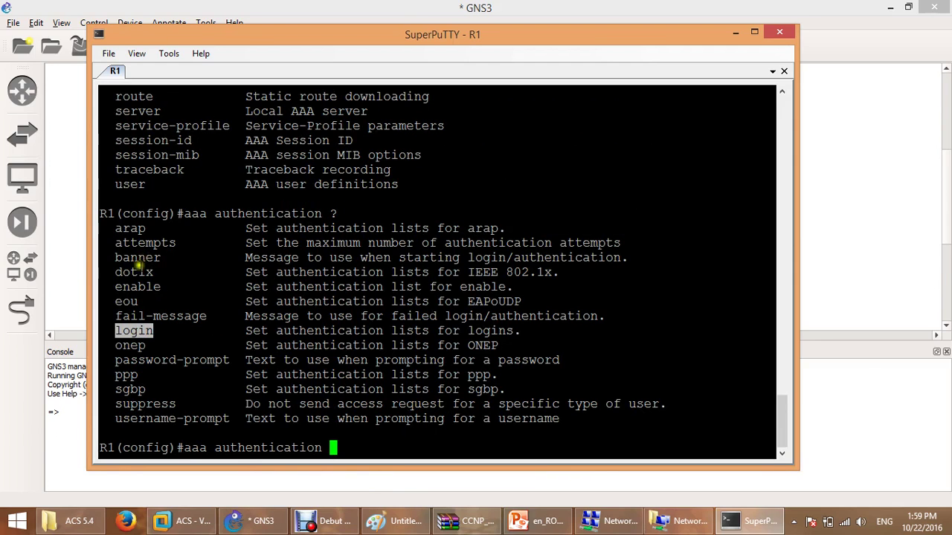
pyautogui.doubleClick(137, 287)
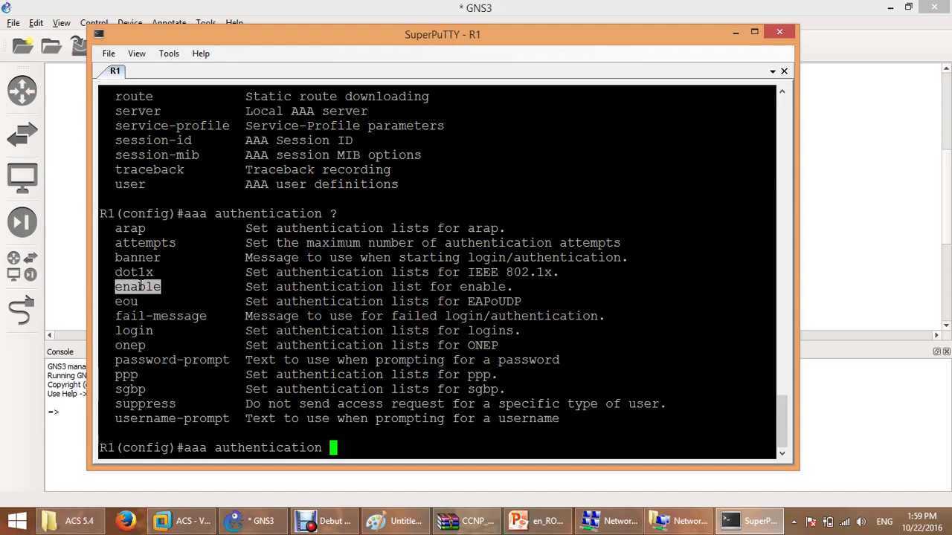
pyautogui.doubleClick(138, 273)
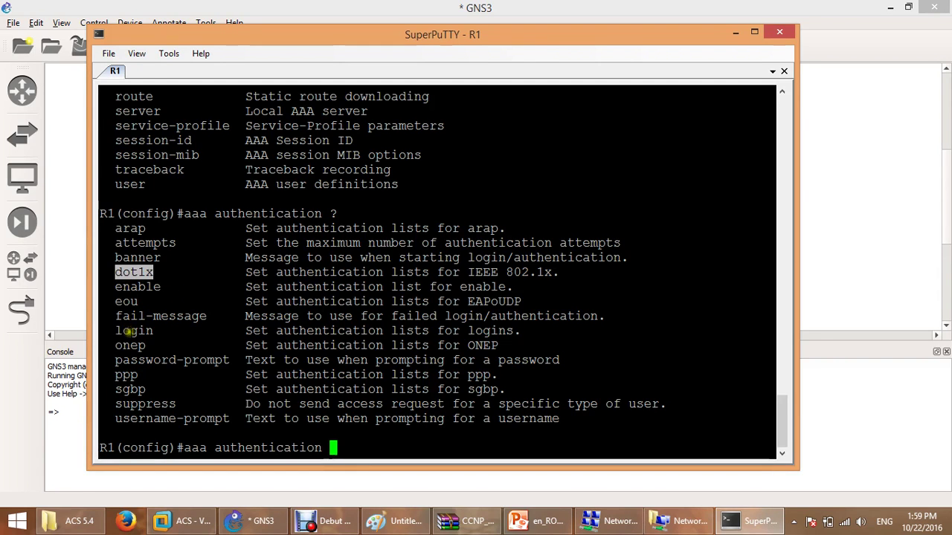
pyautogui.doubleClick(128, 332)
pyautogui.rightClick(253, 327)
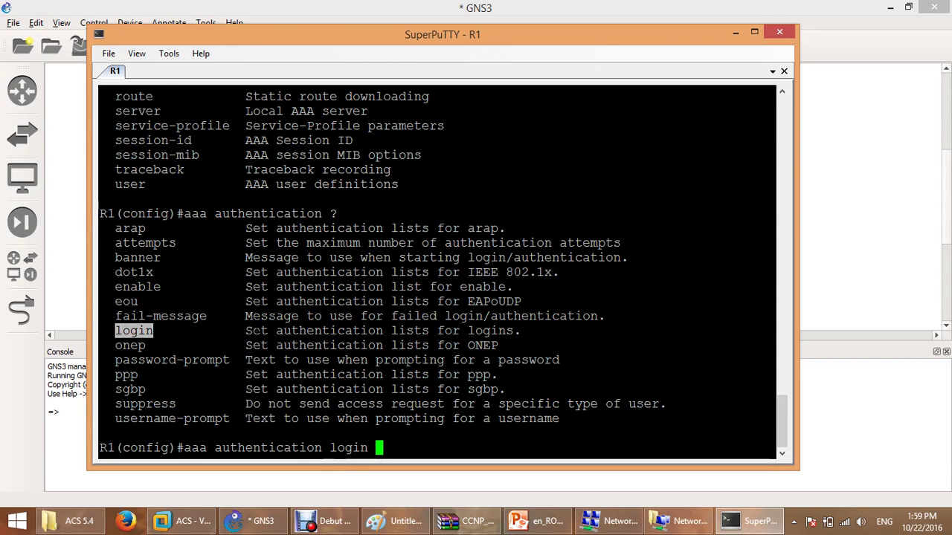
pyautogui.write('?')
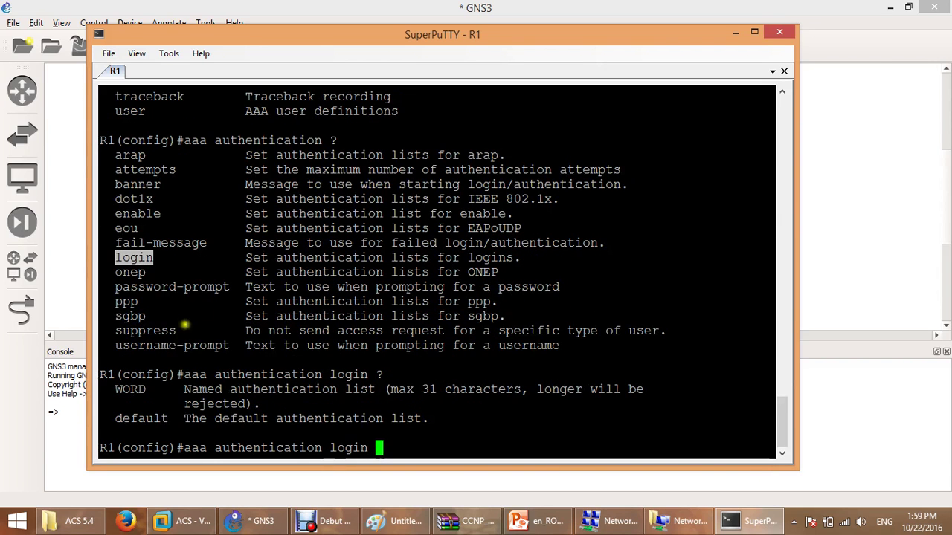
pyautogui.click(137, 388)
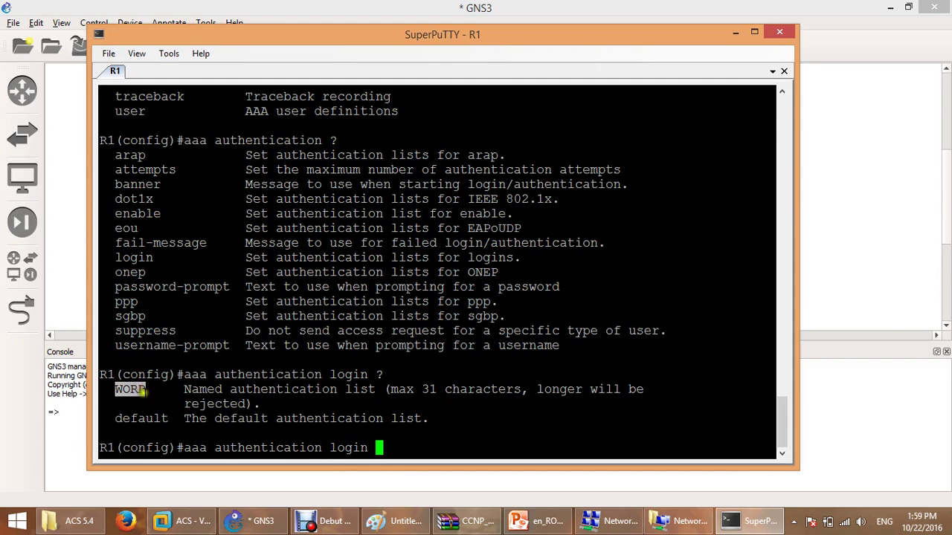
pyautogui.doubleClick(152, 419)
pyautogui.rightClick(269, 418)
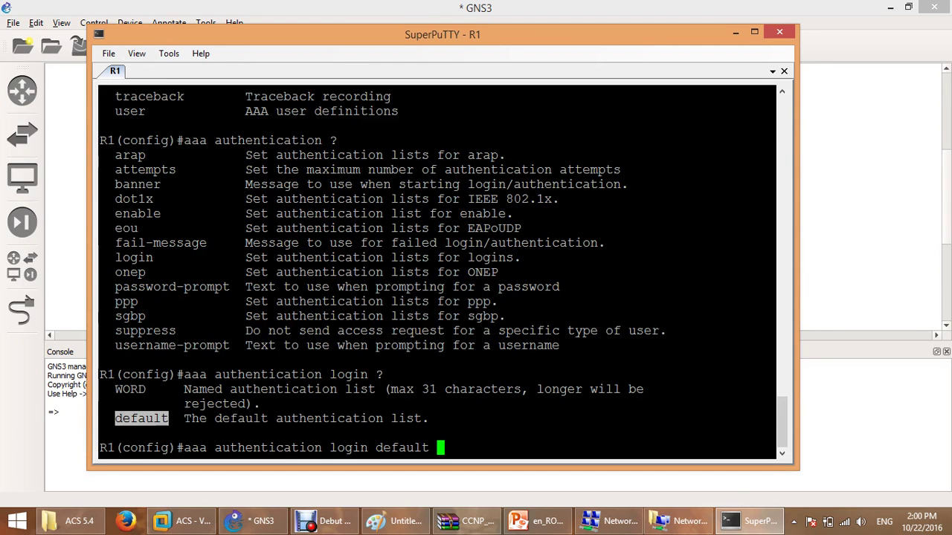
# Add 'group tacacs' as the method after reviewing the tacacs+, radius and ldap server lists.
pyautogui.write('?')
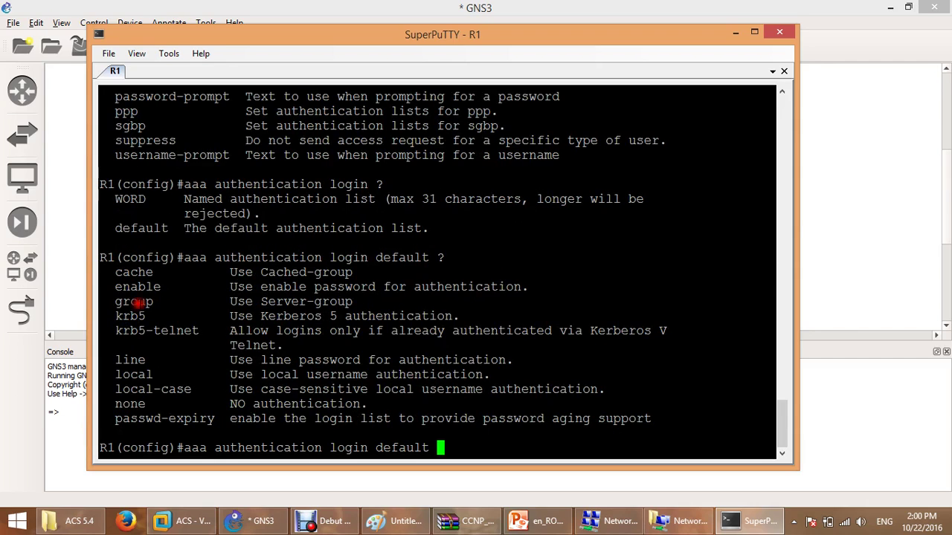
pyautogui.doubleClick(137, 302)
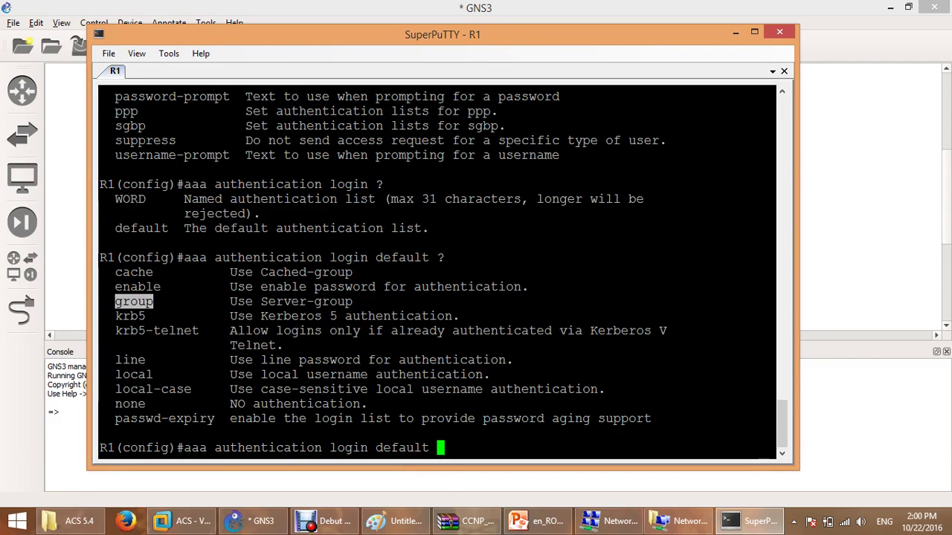
pyautogui.write('?')
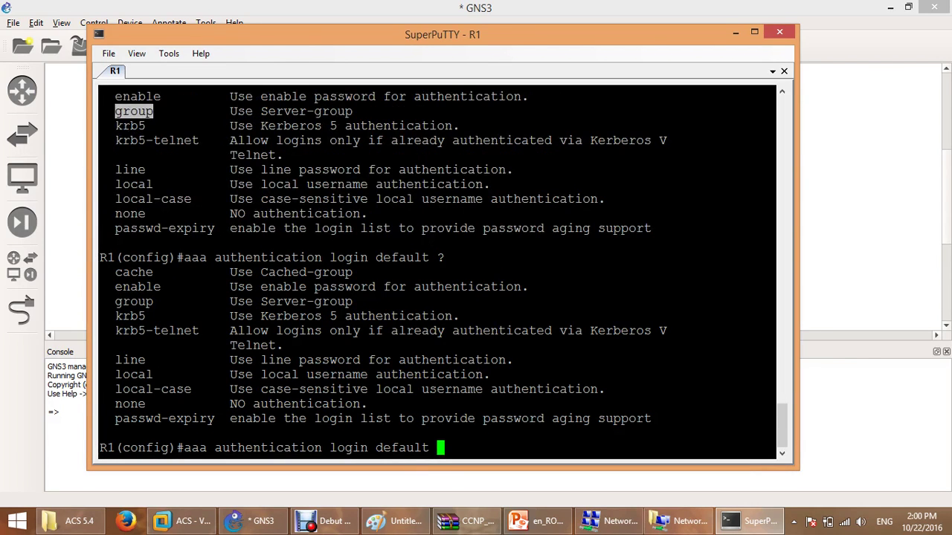
pyautogui.doubleClick(134, 301)
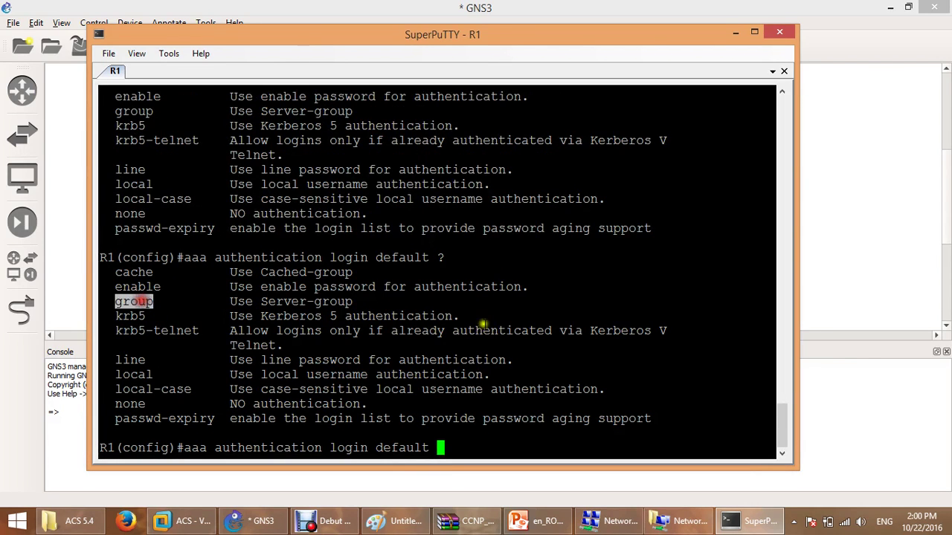
pyautogui.rightClick(485, 325)
pyautogui.write('?')
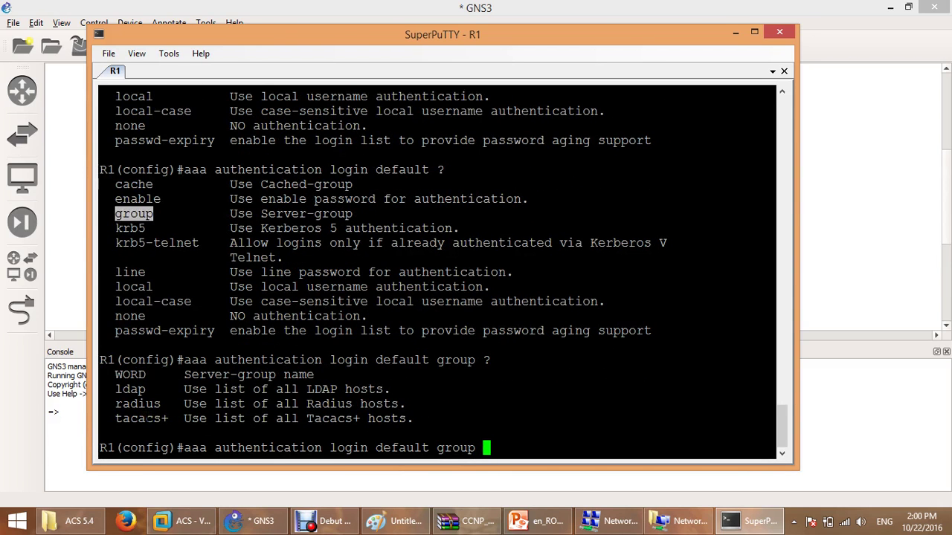
pyautogui.doubleClick(146, 418)
pyautogui.hotkey('ctrl', 'c')
pyautogui.doubleClick(140, 404)
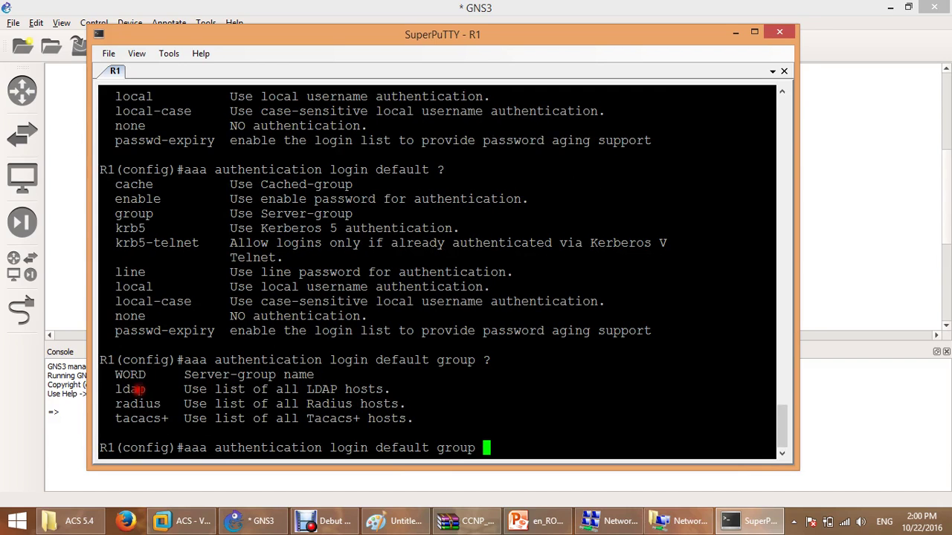
pyautogui.doubleClick(138, 390)
pyautogui.doubleClick(138, 419)
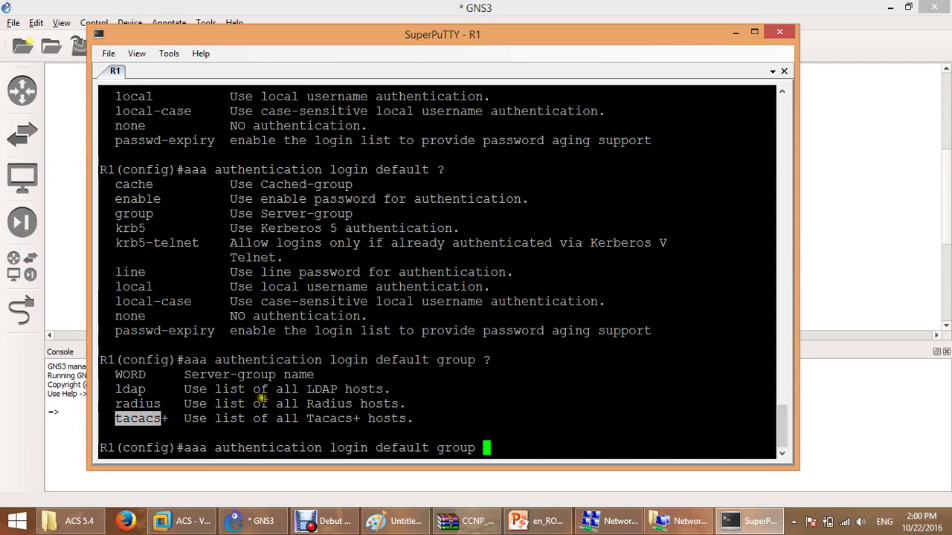
pyautogui.rightClick(262, 400)
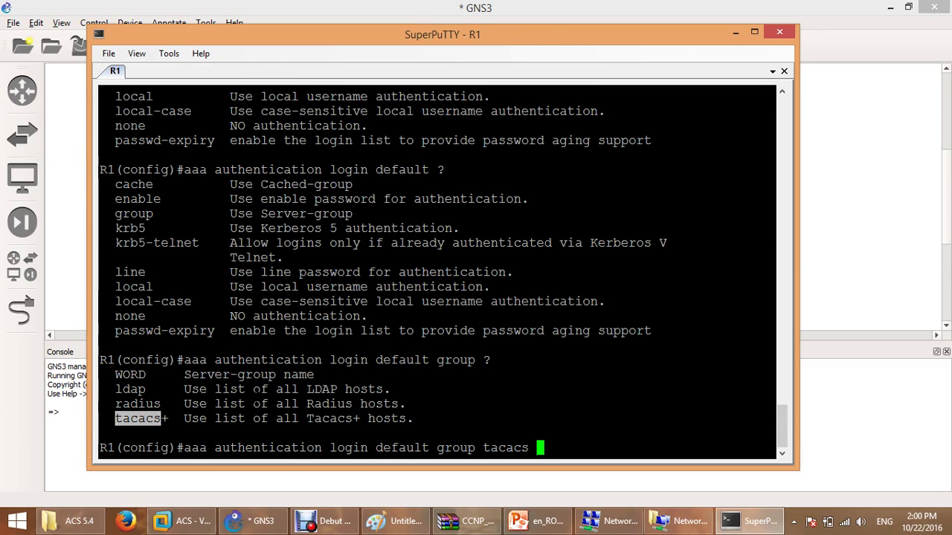
# List the methods allowed after tacacs and add a second 'group' as fallback.
pyautogui.press('?')
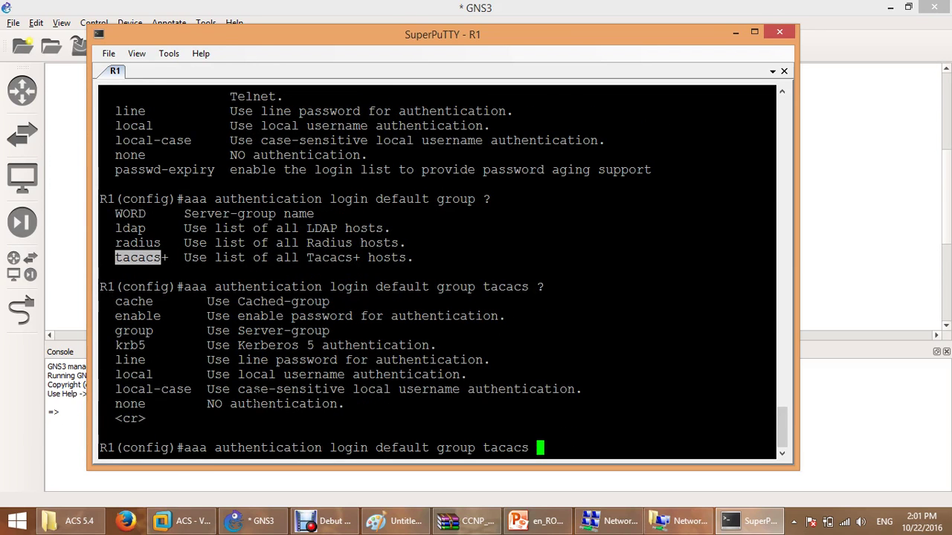
pyautogui.doubleClick(142, 332)
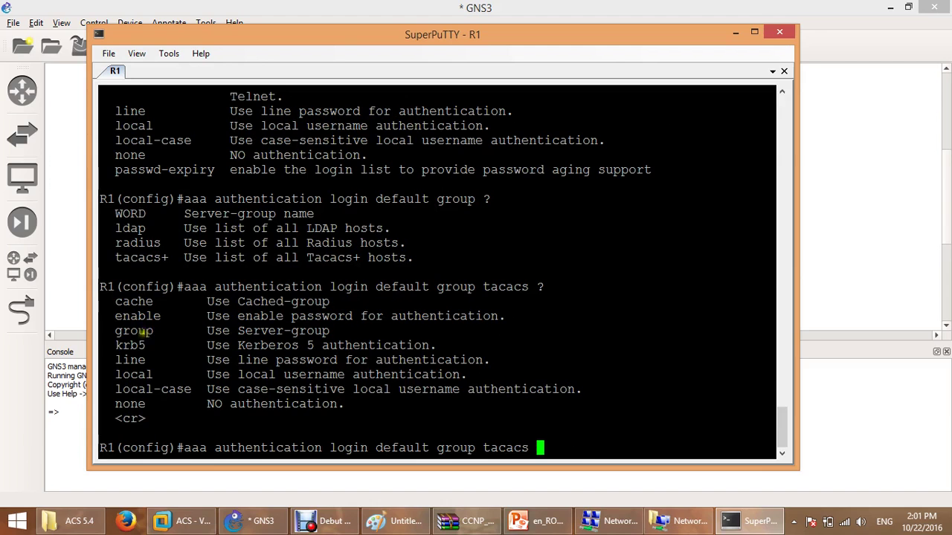
pyautogui.rightClick(406, 392)
# Complete 'group radius', then delete it so the line ends with 'group tacacs'.
pyautogui.write('roup r')
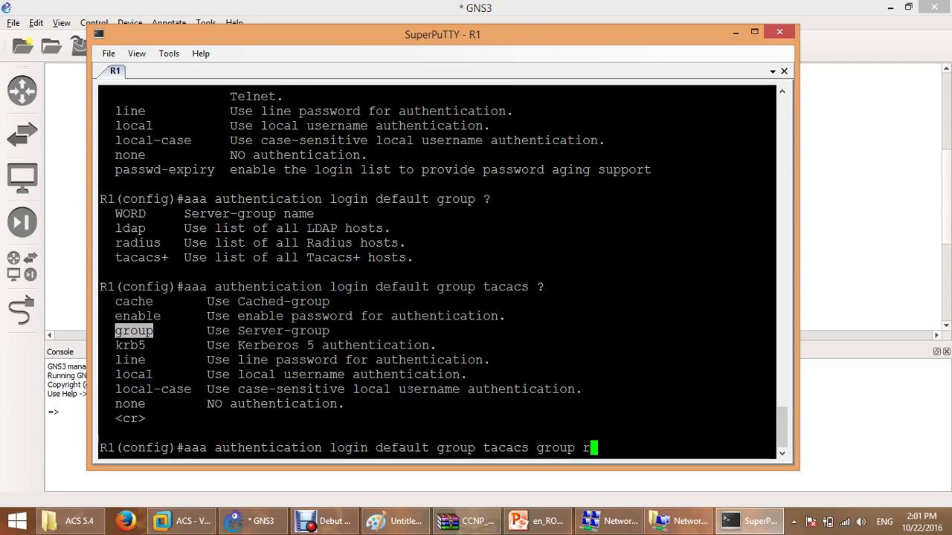
pyautogui.write('a')
pyautogui.press('Tab')
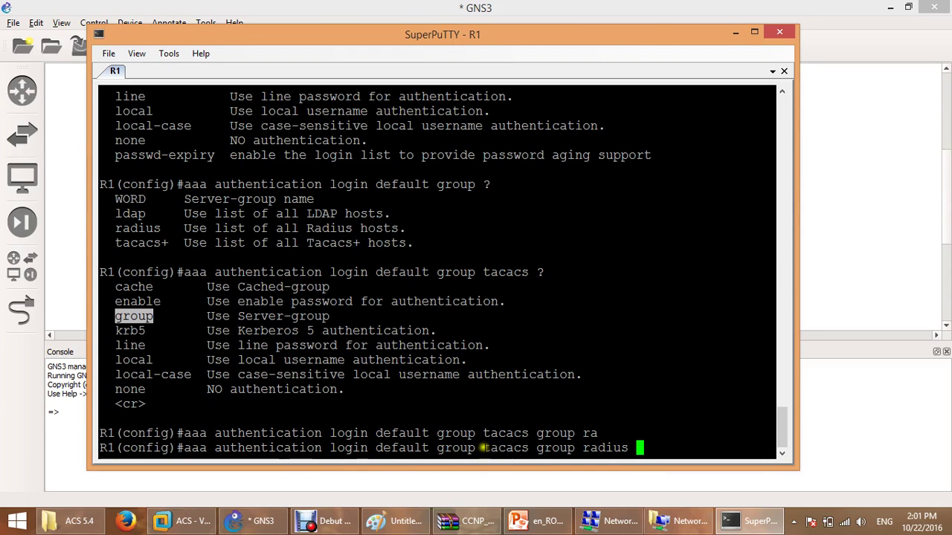
pyautogui.moveTo(482, 448); pyautogui.dragTo(527, 448)
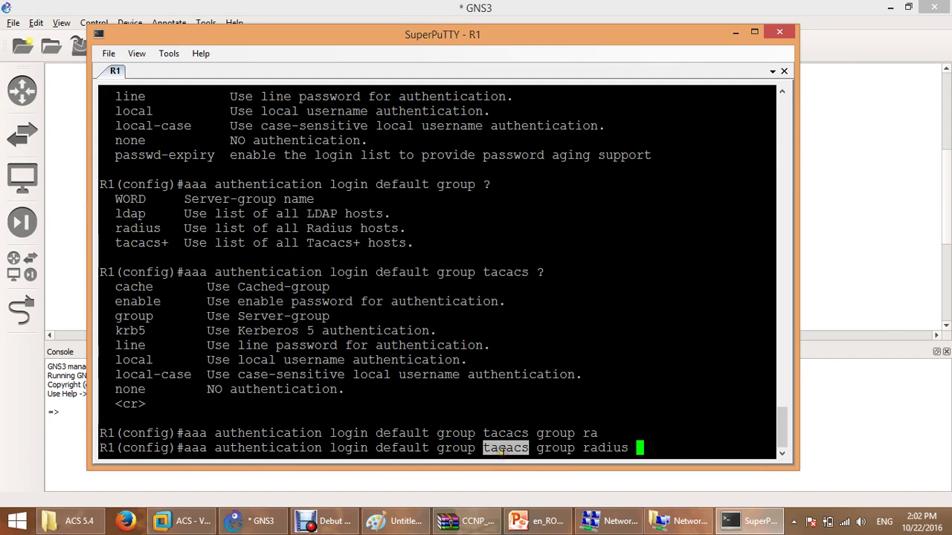
pyautogui.doubleClick(606, 448)
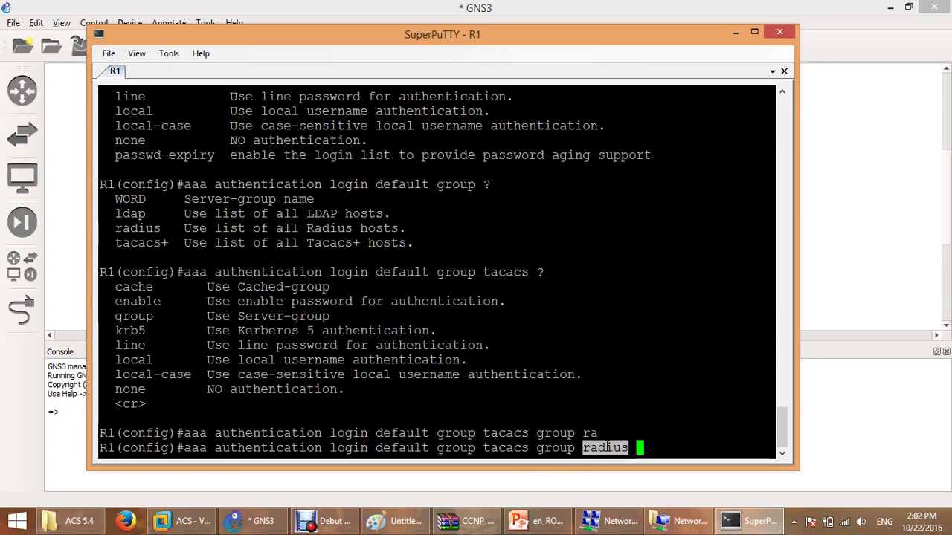
pyautogui.press('BackSpace')
pyautogui.press('BackSpace')
pyautogui.press('BackSpace')
pyautogui.press('BackSpace')
pyautogui.press('BackSpace')
pyautogui.press('BackSpace')
pyautogui.press('BackSpace')
pyautogui.press('BackSpace')
pyautogui.press('BackSpace')
pyautogui.press('BackSpace')
pyautogui.press('BackSpace')
pyautogui.press('BackSpace')
pyautogui.press('BackSpace')
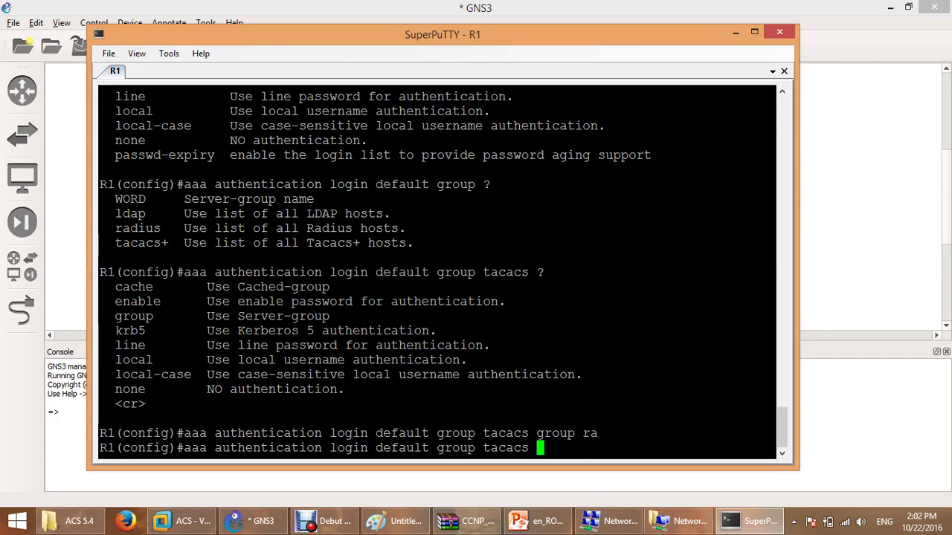
# Try enable and local as fallbacks after 'group tacacs', then erase local.
pyautogui.write('enable')
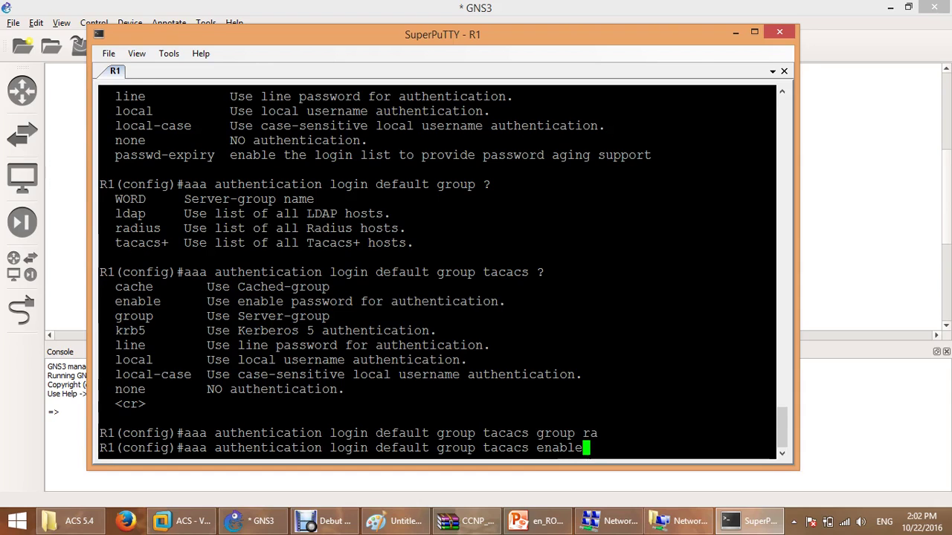
pyautogui.press('BackSpace')
pyautogui.press('BackSpace')
pyautogui.press('BackSpace')
pyautogui.press('BackSpace')
pyautogui.press('BackSpace')
pyautogui.press('BackSpace')
pyautogui.write('lo')
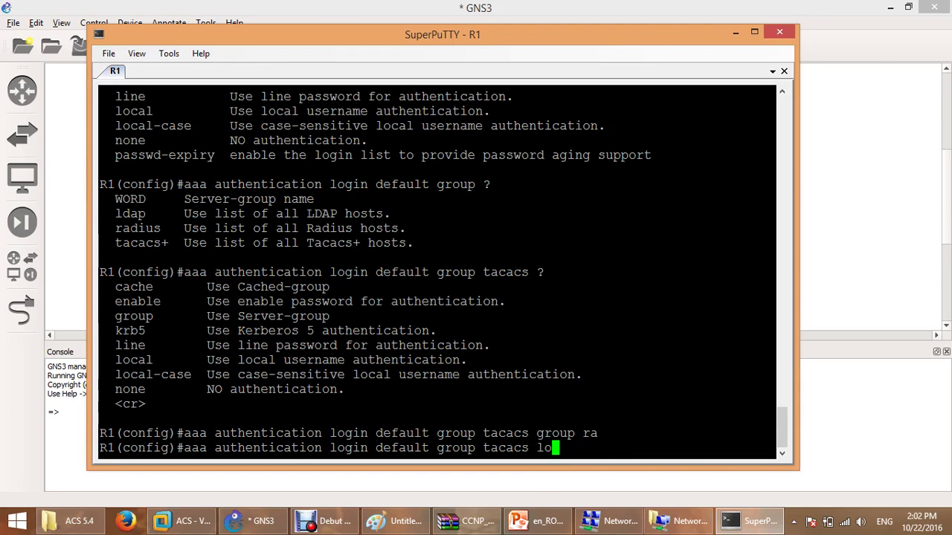
pyautogui.write('cal')
pyautogui.doubleClick(505, 447)
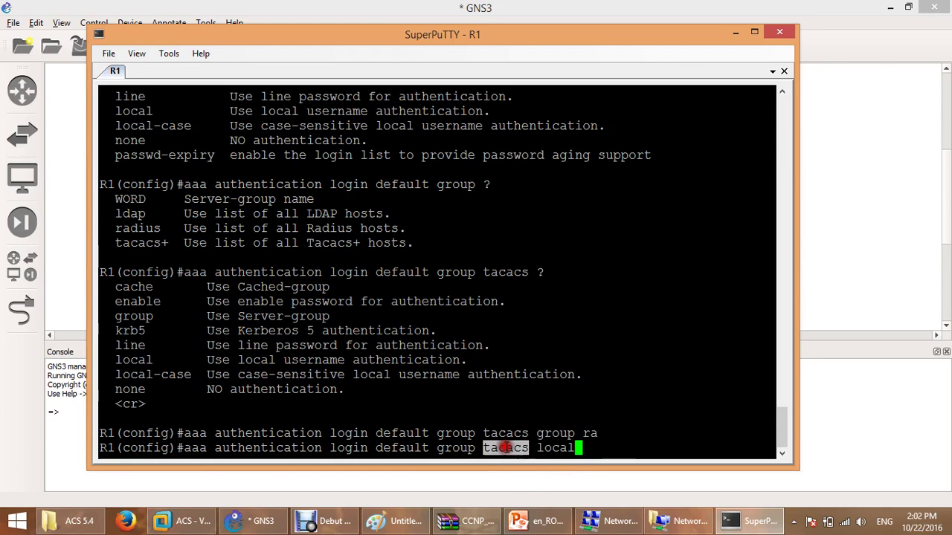
pyautogui.doubleClick(561, 447)
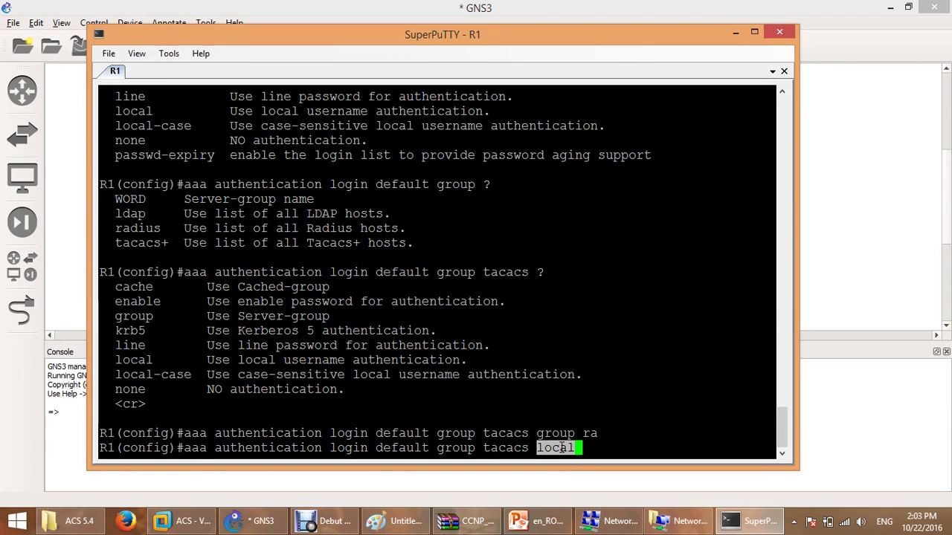
pyautogui.press('BackSpace')
pyautogui.press('BackSpace')
pyautogui.press('BackSpace')
pyautogui.press('BackSpace')
pyautogui.press('BackSpace')
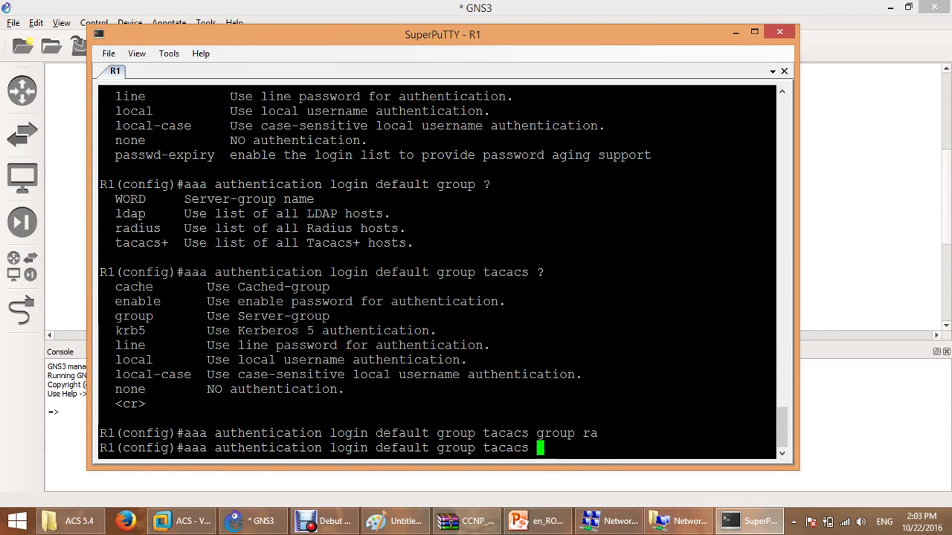
# Try none and local fallbacks, drop them, and apply 'aaa authentication login default group tacacs'.
pyautogui.write('none')
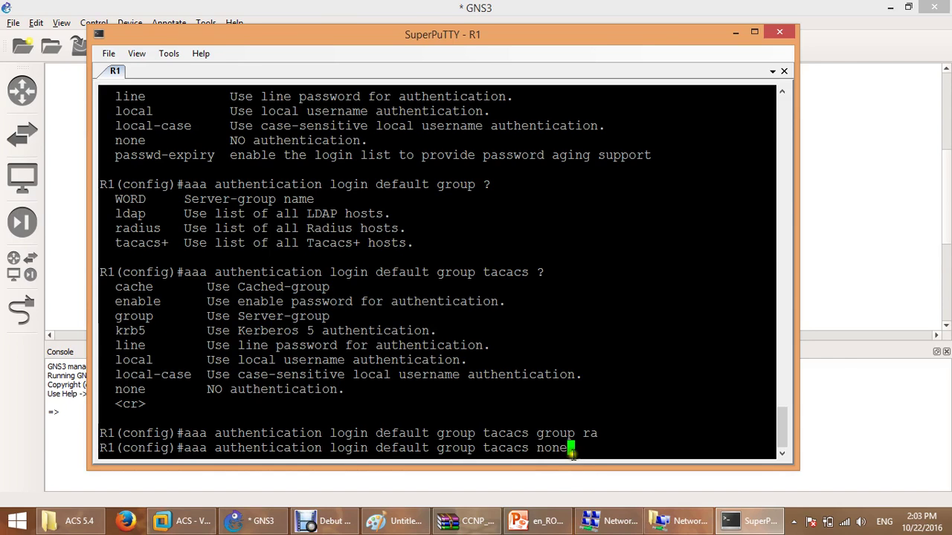
pyautogui.click(509, 451)
pyautogui.doubleClick(509, 451)
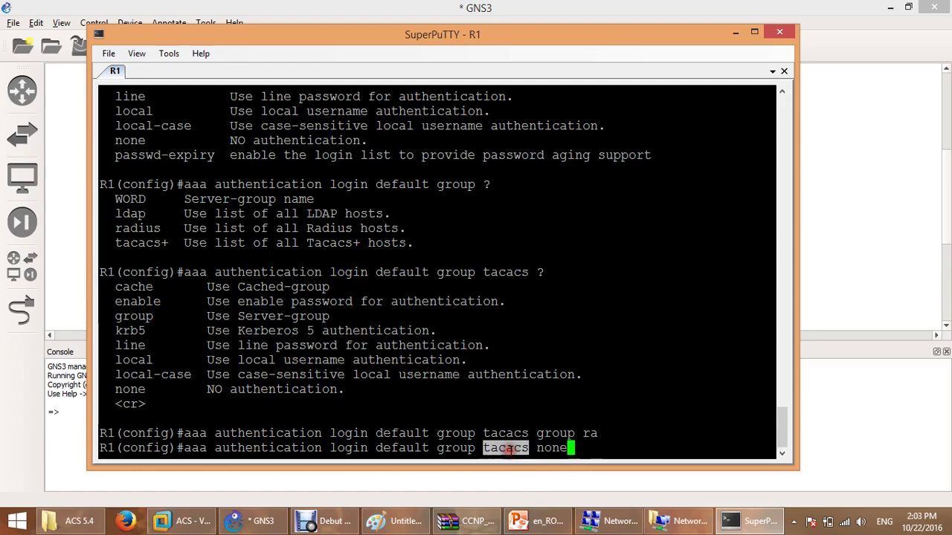
pyautogui.doubleClick(541, 447)
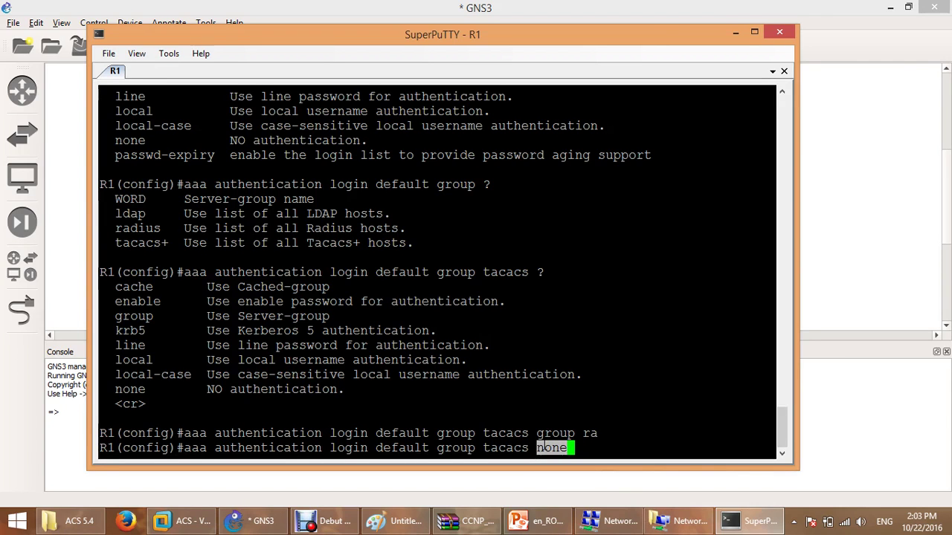
pyautogui.press('BackSpace')
pyautogui.press('BackSpace')
pyautogui.press('BackSpace')
pyautogui.press('BackSpace')
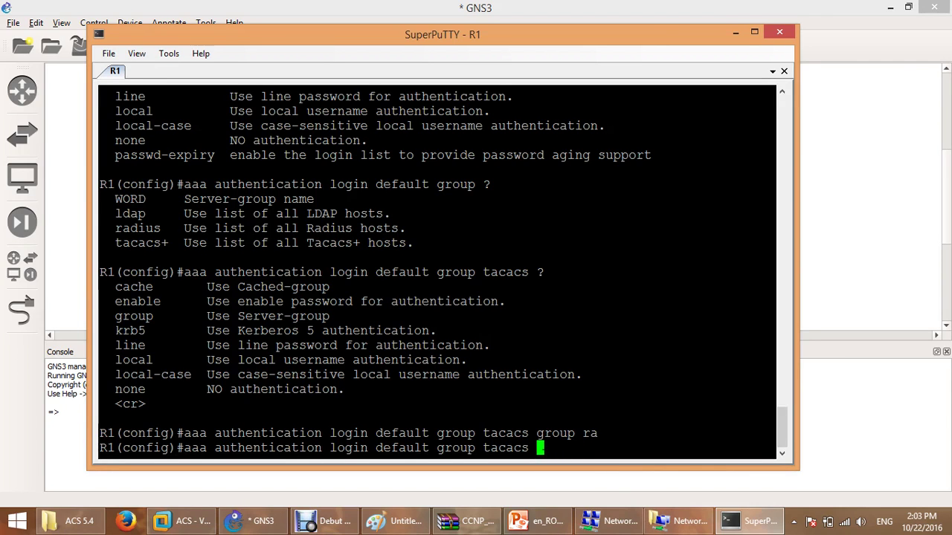
pyautogui.write('local')
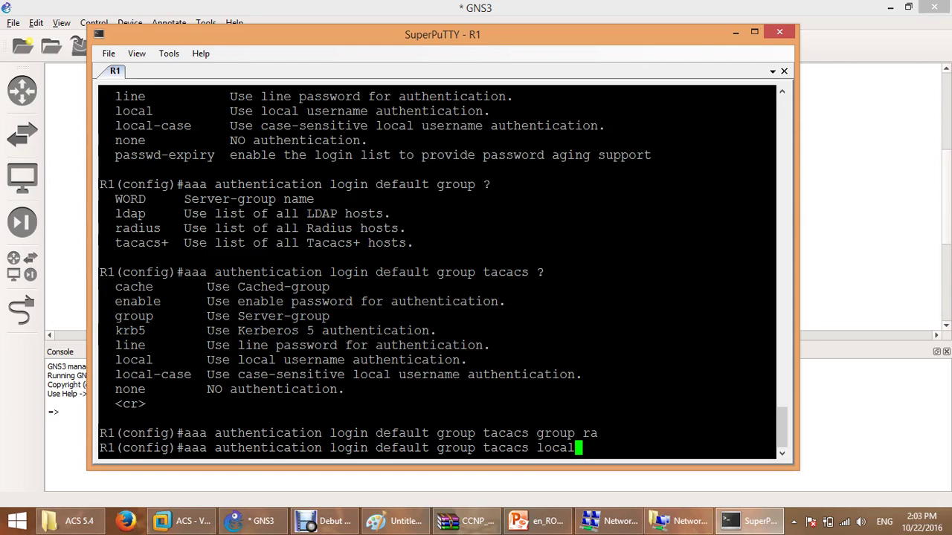
pyautogui.press('BackSpace')
pyautogui.press('BackSpace')
pyautogui.press('BackSpace')
pyautogui.press('BackSpace')
pyautogui.press('BackSpace')
pyautogui.press('BackSpace')
pyautogui.press('Return')
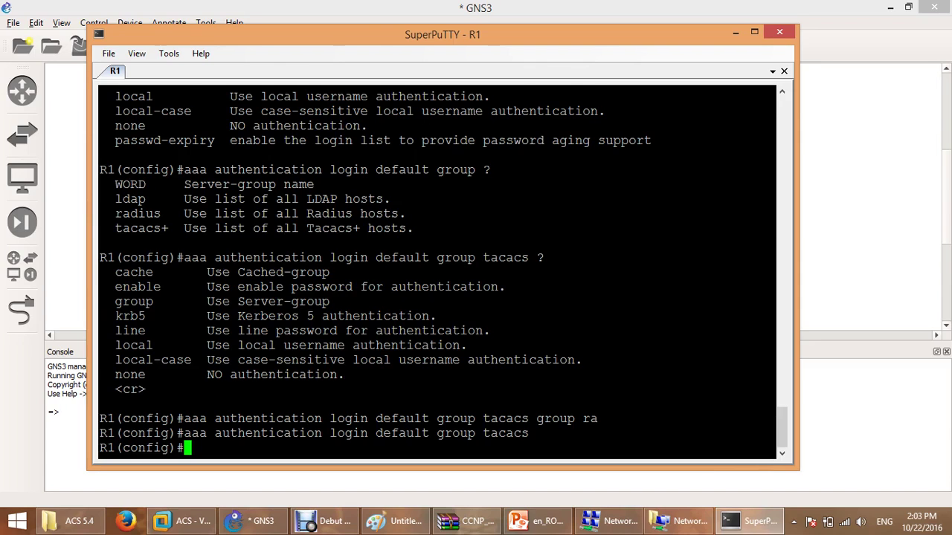
# Define TACACS+ host 192.168.64.200 with its shared key using 'tacacs-server host'.
pyautogui.press('Return')
pyautogui.write('tac')
pyautogui.press('Tab')
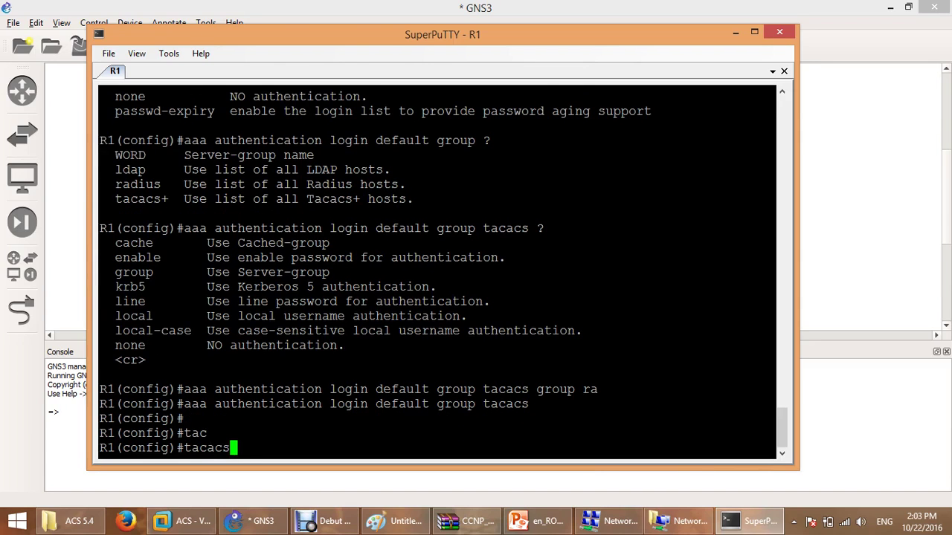
pyautogui.write('-server ')
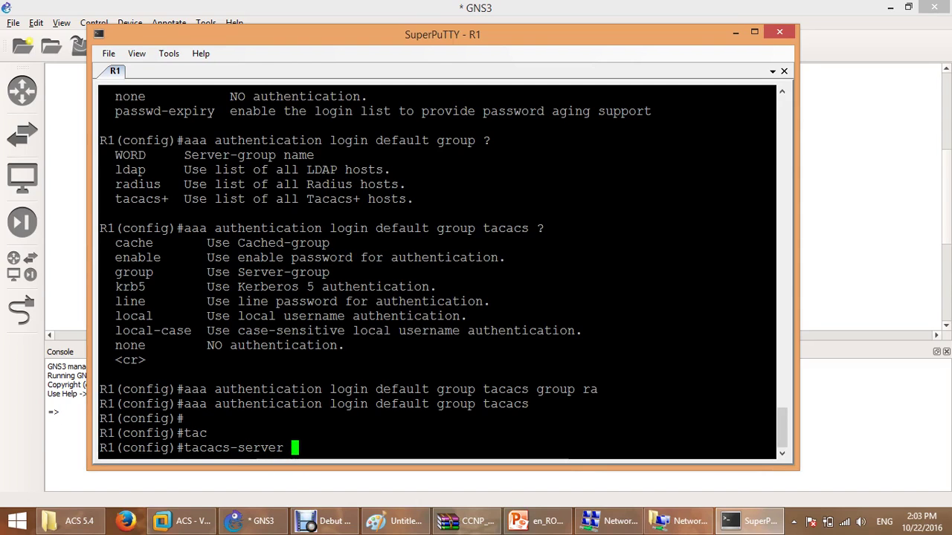
pyautogui.write('host ')
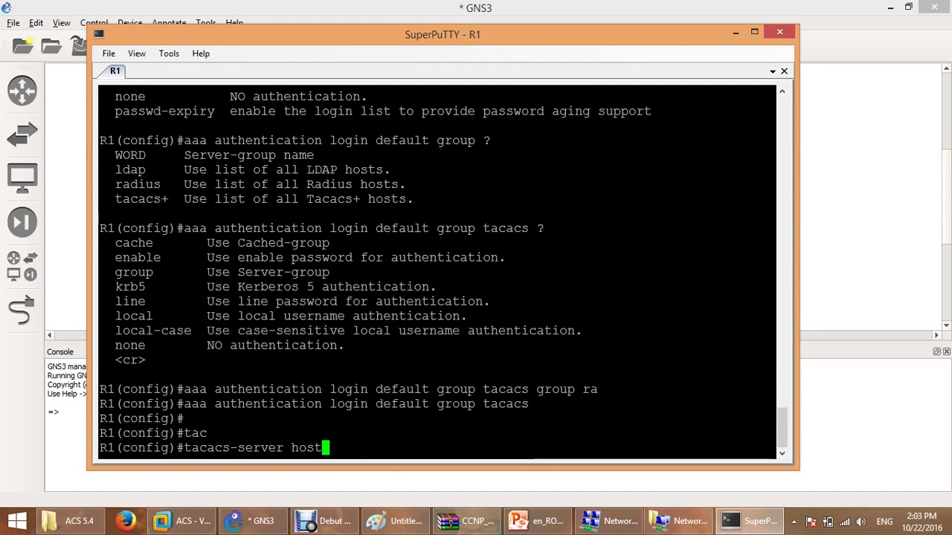
pyautogui.write('192.')
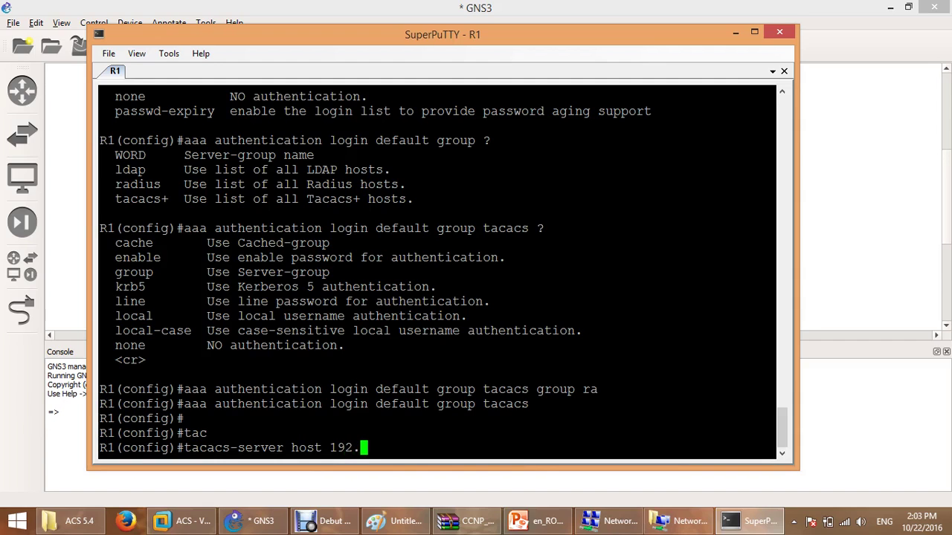
pyautogui.write('168.64.200 ')
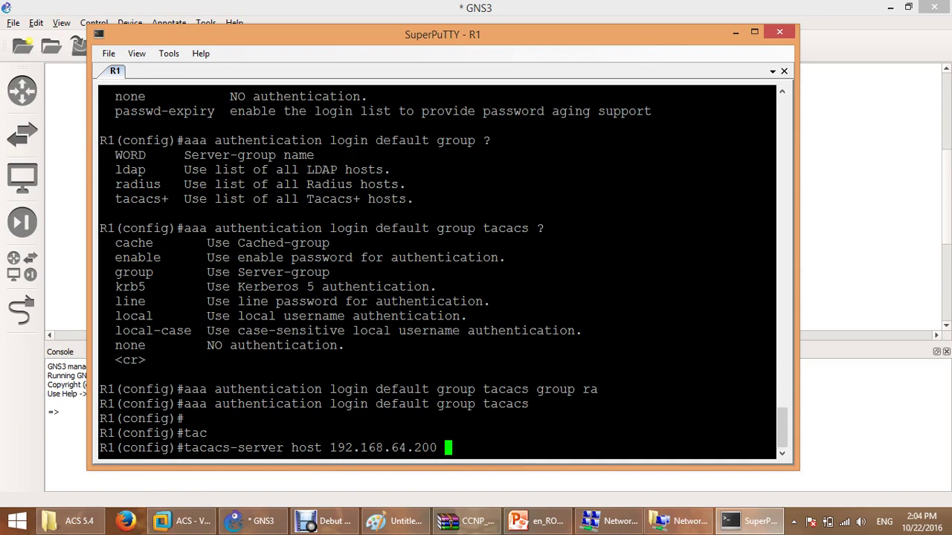
pyautogui.write('key asd@123')
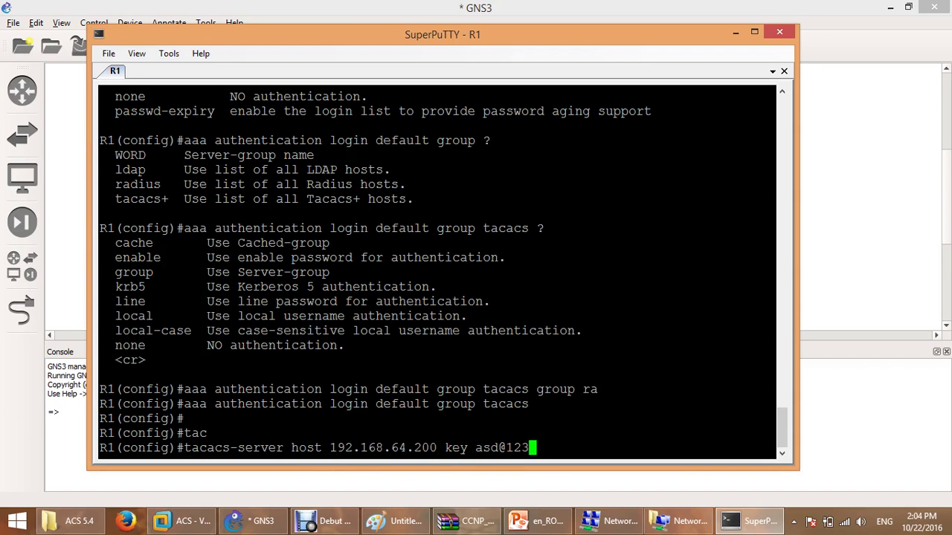
pyautogui.press('Return')
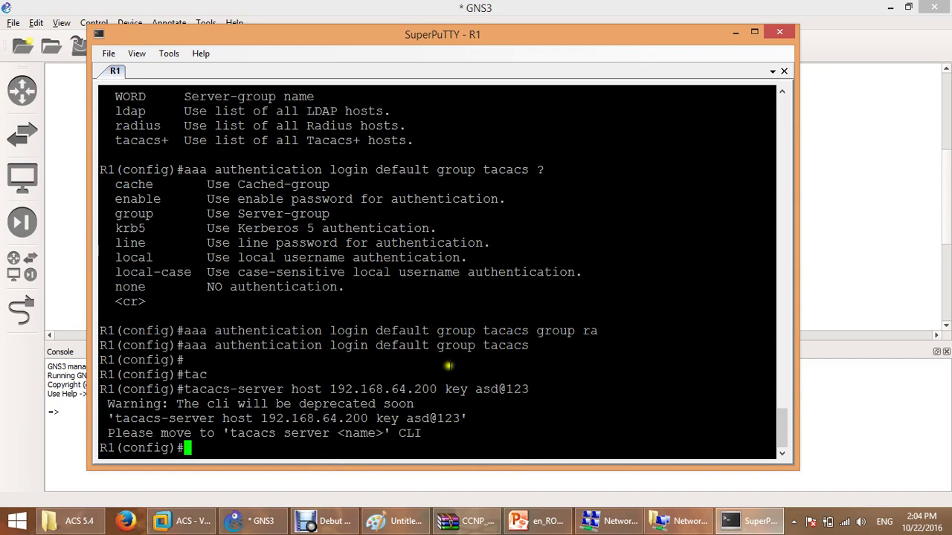
pyautogui.moveTo(179, 389); pyautogui.dragTo(435, 389)
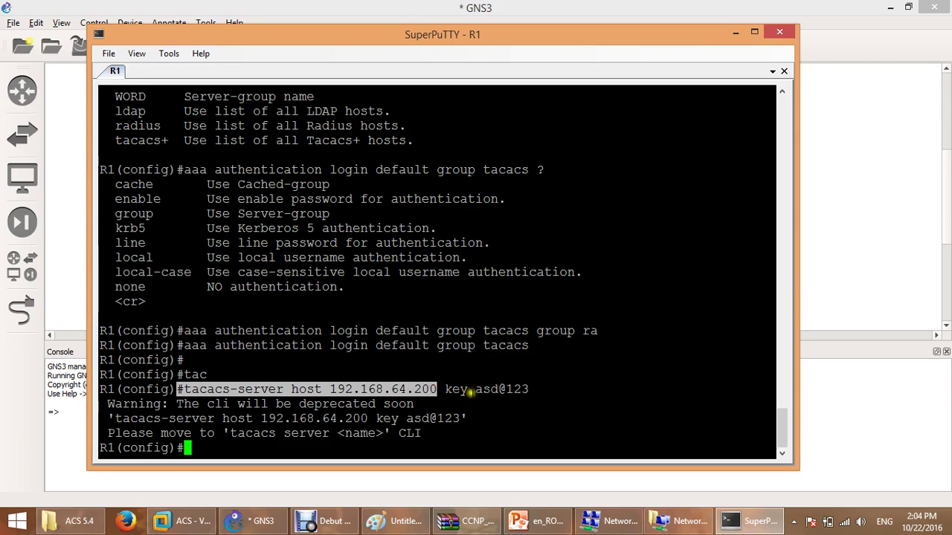
pyautogui.moveTo(475, 389); pyautogui.dragTo(531, 389)
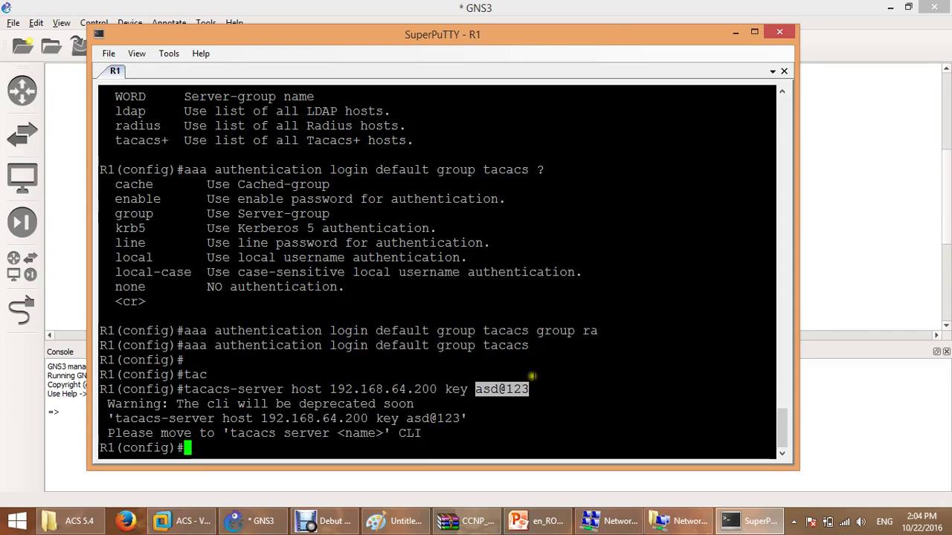
pyautogui.click(396, 520)
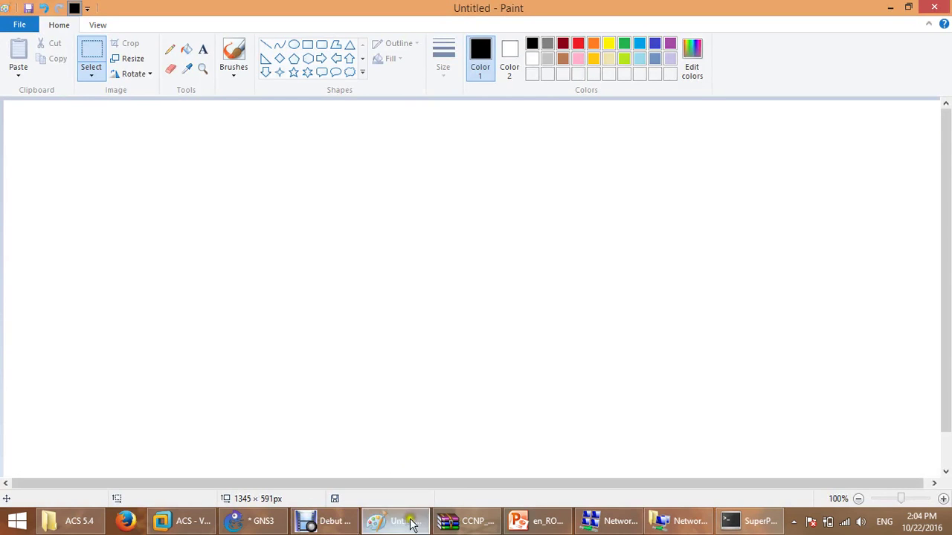
pyautogui.click(253, 521)
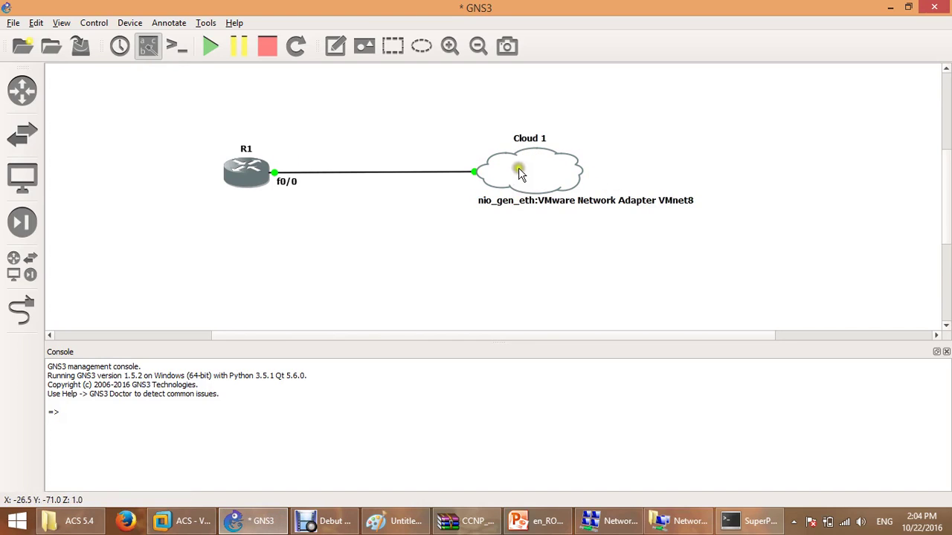
pyautogui.moveTo(261, 182)
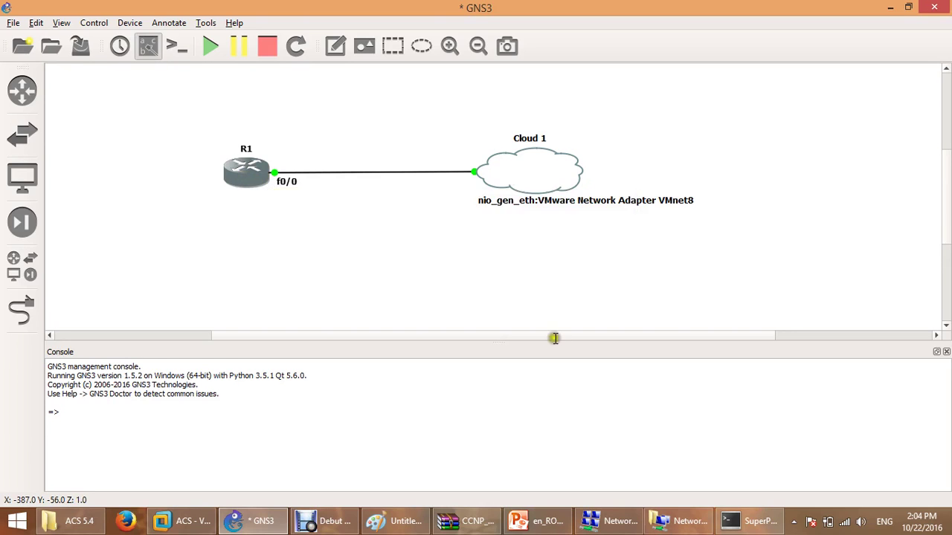
pyautogui.click(751, 520)
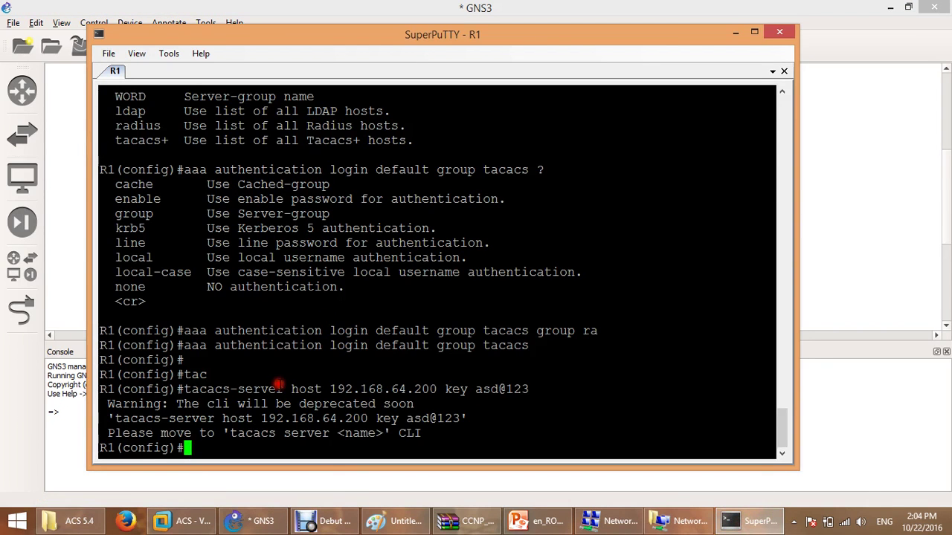
pyautogui.moveTo(185, 389); pyautogui.dragTo(433, 389)
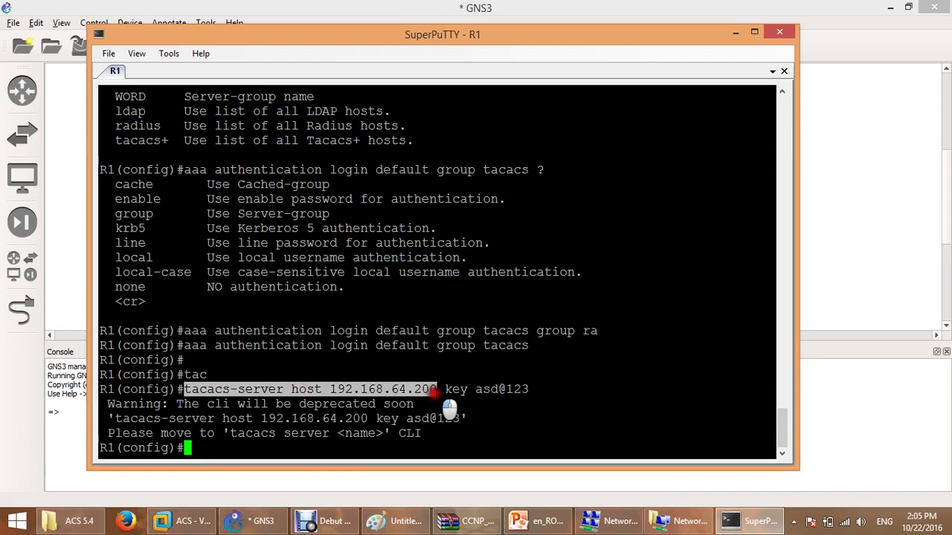
pyautogui.click(253, 395)
pyautogui.moveTo(184, 390); pyautogui.dragTo(281, 390)
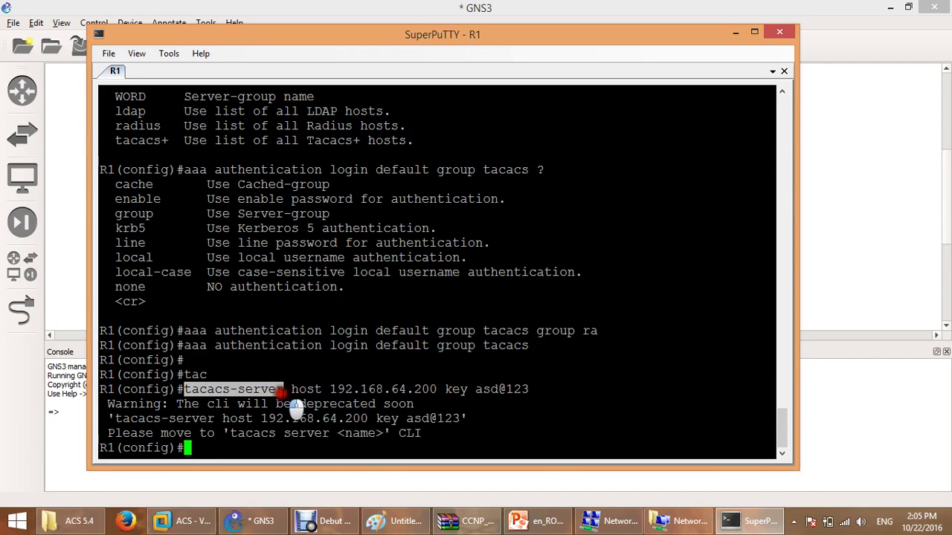
pyautogui.click(483, 390)
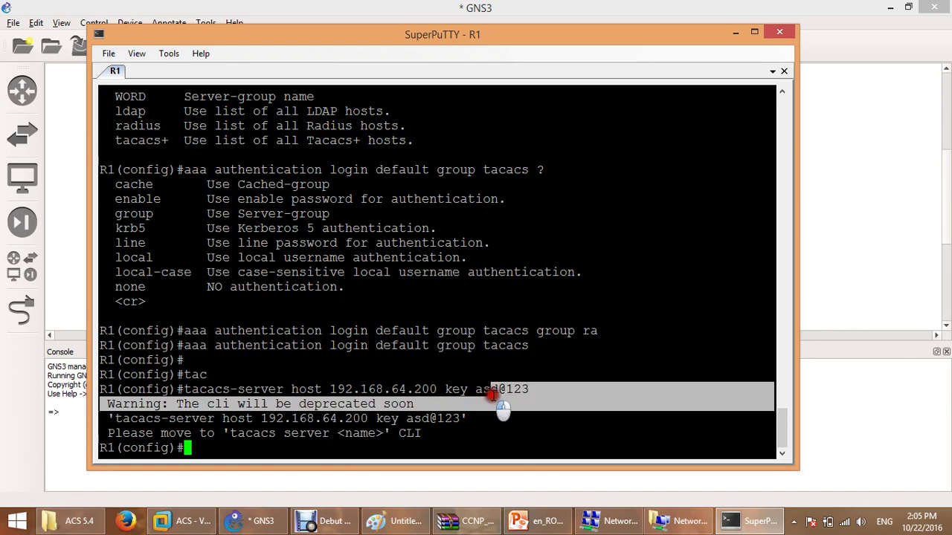
pyautogui.moveTo(499, 389); pyautogui.dragTo(505, 389)
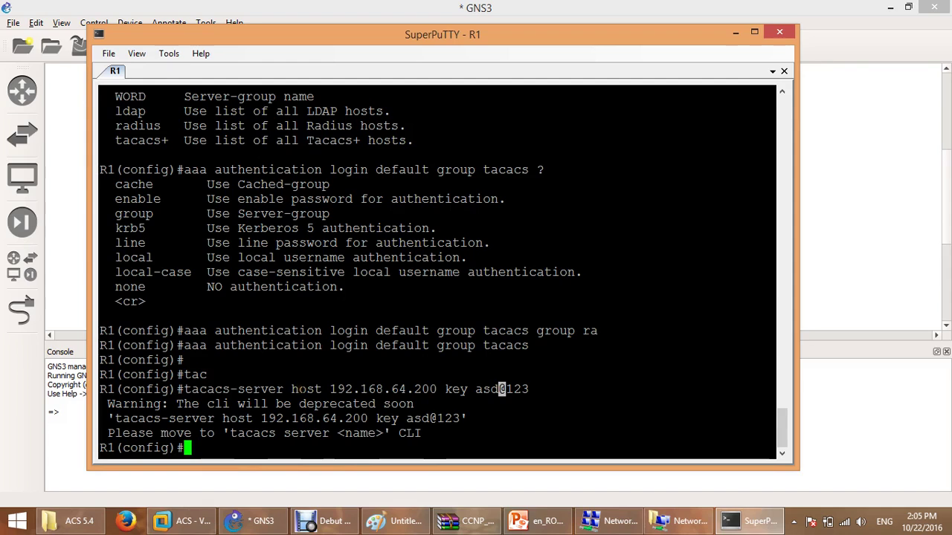
pyautogui.press('Up')
pyautogui.press('BackSpace')
pyautogui.press('BackSpace')
pyautogui.press('BackSpace')
pyautogui.press('BackSpace')
pyautogui.press('BackSpace')
pyautogui.press('BackSpace')
pyautogui.press('BackSpace')
pyautogui.press('BackSpace')
pyautogui.press('BackSpace')
pyautogui.press('BackSpace')
pyautogui.press('BackSpace')
pyautogui.press('BackSpace')
pyautogui.press('BackSpace')
pyautogui.press('BackSpace')
pyautogui.press('BackSpace')
pyautogui.press('BackSpace')
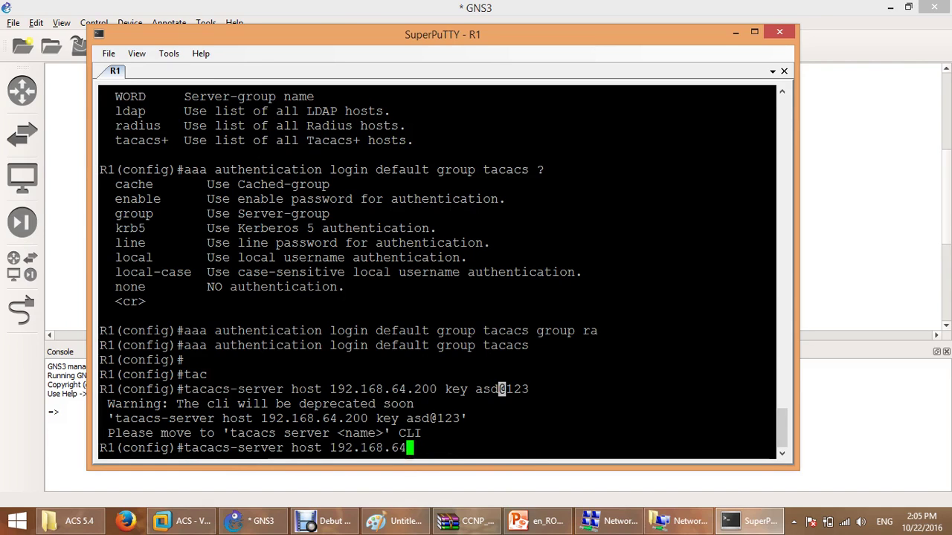
pyautogui.press('BackSpace')
pyautogui.press('BackSpace')
pyautogui.press('BackSpace')
pyautogui.press('BackSpace')
pyautogui.press('BackSpace')
pyautogui.press('BackSpace')
pyautogui.press('BackSpace')
pyautogui.press('BackSpace')
pyautogui.press('BackSpace')
pyautogui.press('BackSpace')
pyautogui.press('BackSpace')
pyautogui.press('BackSpace')
pyautogui.press('BackSpace')
pyautogui.press('BackSpace')
pyautogui.press('BackSpace')
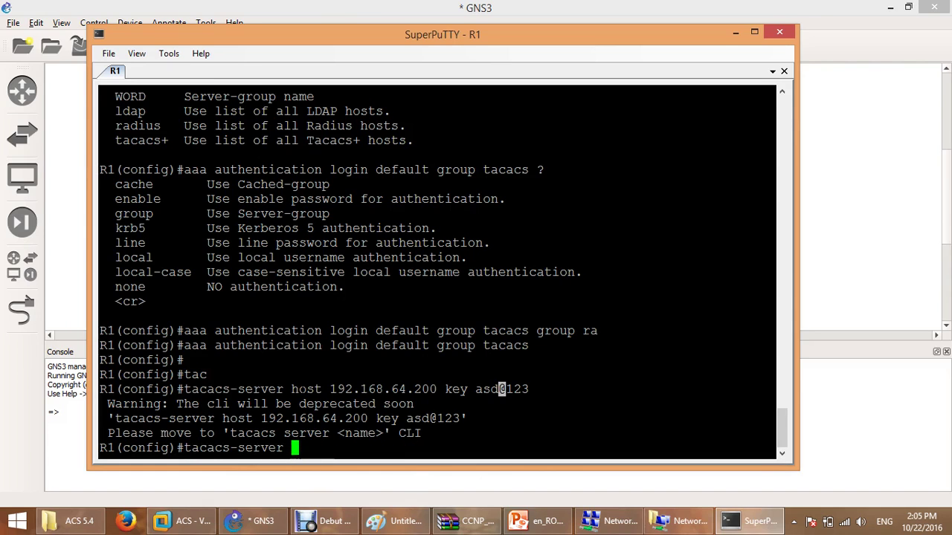
pyautogui.write('ke')
pyautogui.press('Tab')
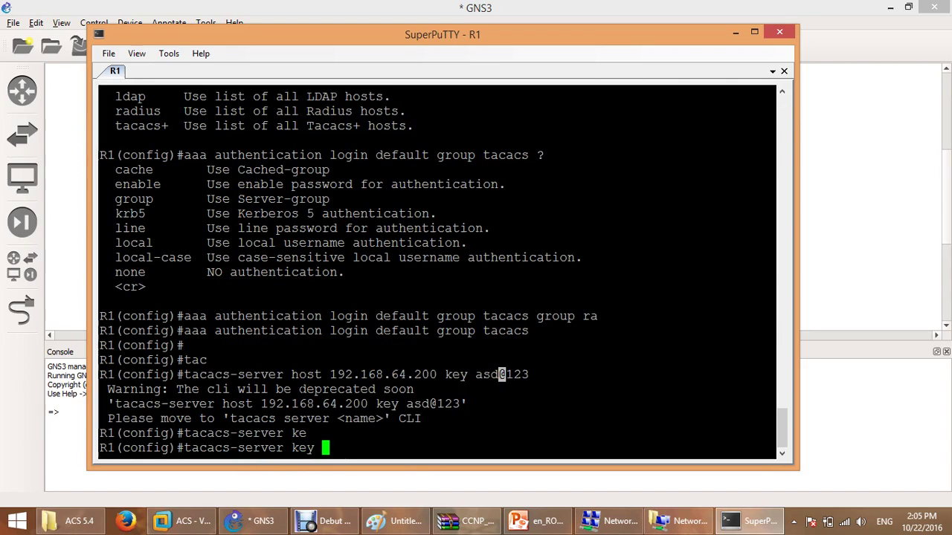
pyautogui.press('BackSpace')
pyautogui.press('BackSpace')
pyautogui.press('BackSpace')
pyautogui.press('BackSpace')
pyautogui.press('BackSpace')
pyautogui.press('BackSpace')
pyautogui.press('BackSpace')
pyautogui.press('BackSpace')
pyautogui.press('BackSpace')
pyautogui.press('BackSpace')
pyautogui.press('BackSpace')
pyautogui.press('BackSpace')
pyautogui.press('BackSpace')
pyautogui.press('BackSpace')
pyautogui.press('BackSpace')
pyautogui.press('BackSpace')
pyautogui.press('BackSpace')
pyautogui.press('BackSpace')
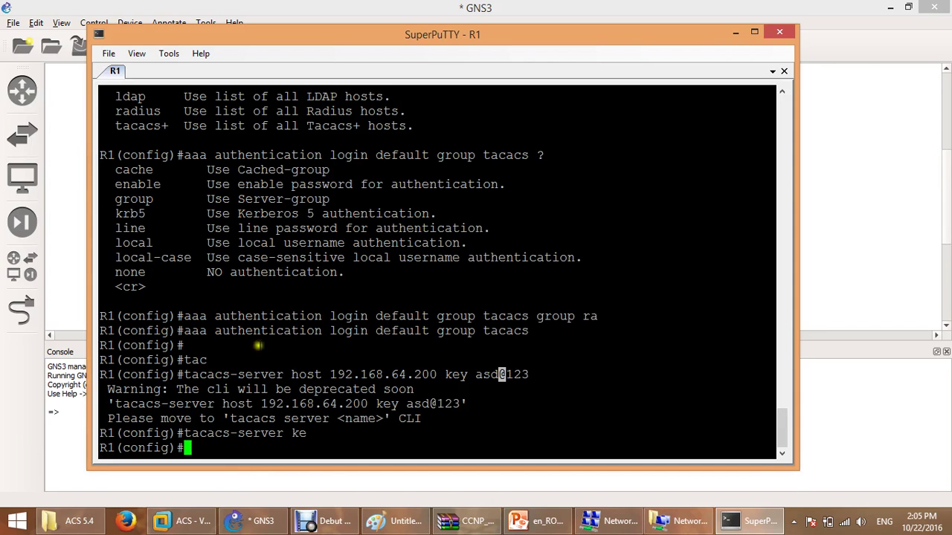
pyautogui.doubleClick(136, 389)
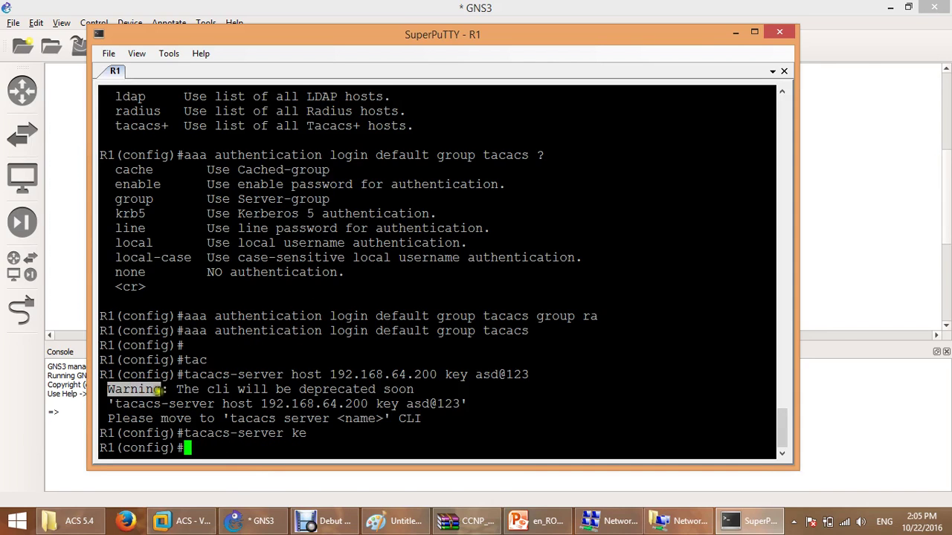
pyautogui.moveTo(176, 389); pyautogui.dragTo(350, 396)
pyautogui.doubleClick(347, 390)
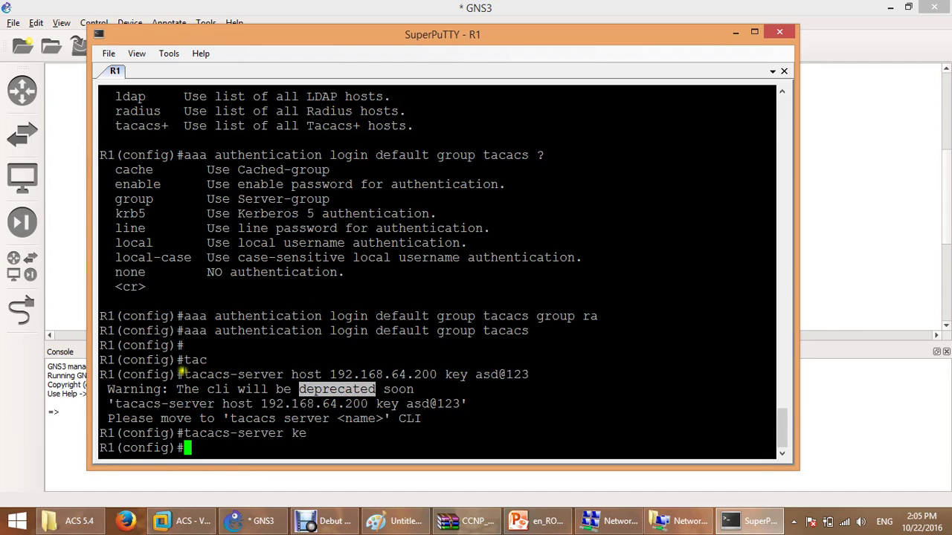
pyautogui.moveTo(178, 374); pyautogui.dragTo(450, 377)
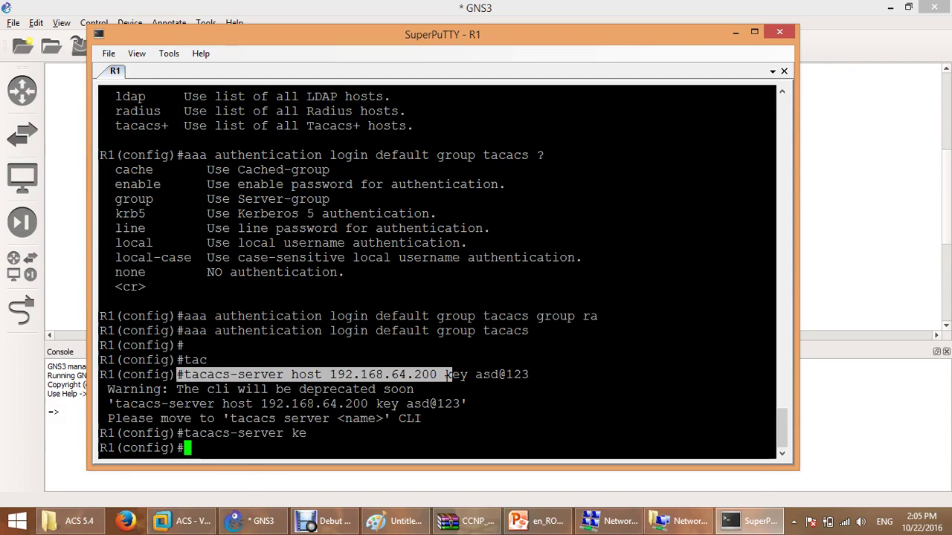
pyautogui.click(260, 385)
pyautogui.moveTo(184, 375); pyautogui.dragTo(544, 393)
# Remove the default login authentication with 'no aaa authentication login default group tacacs'.
pyautogui.click(520, 378)
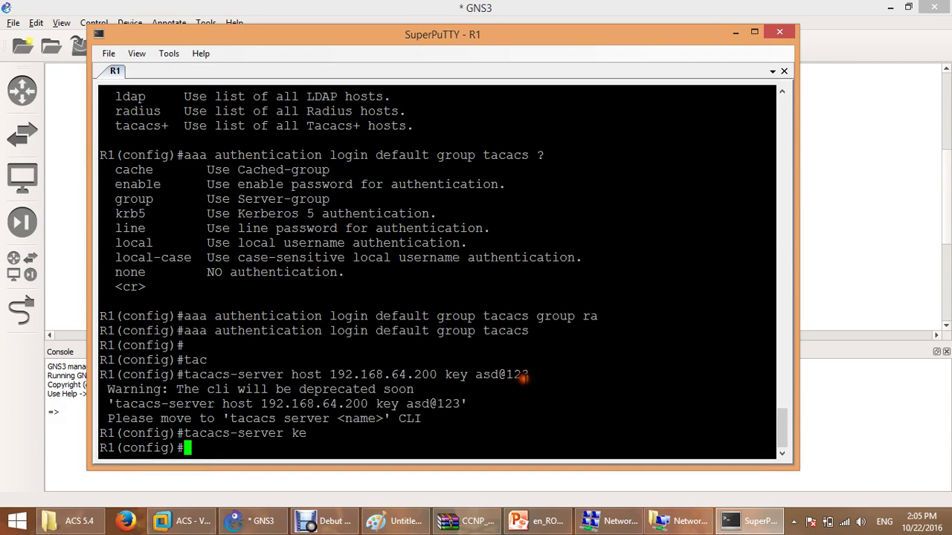
pyautogui.press('Return')
pyautogui.press('Up')
pyautogui.press('Up')
pyautogui.hotkey('ctrl', 'a')
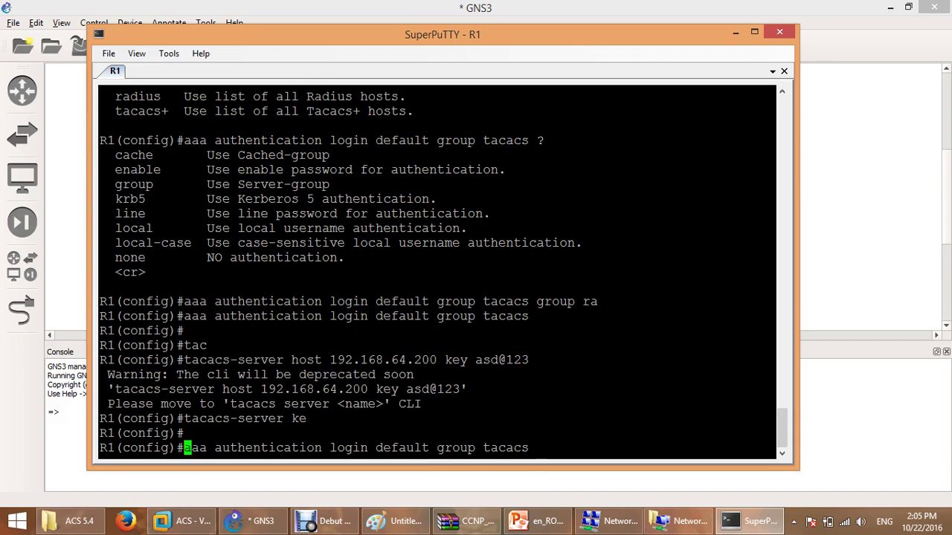
pyautogui.write('no')
pyautogui.press('Return')
pyautogui.press('Return')
pyautogui.press('Return')
pyautogui.press('Return')
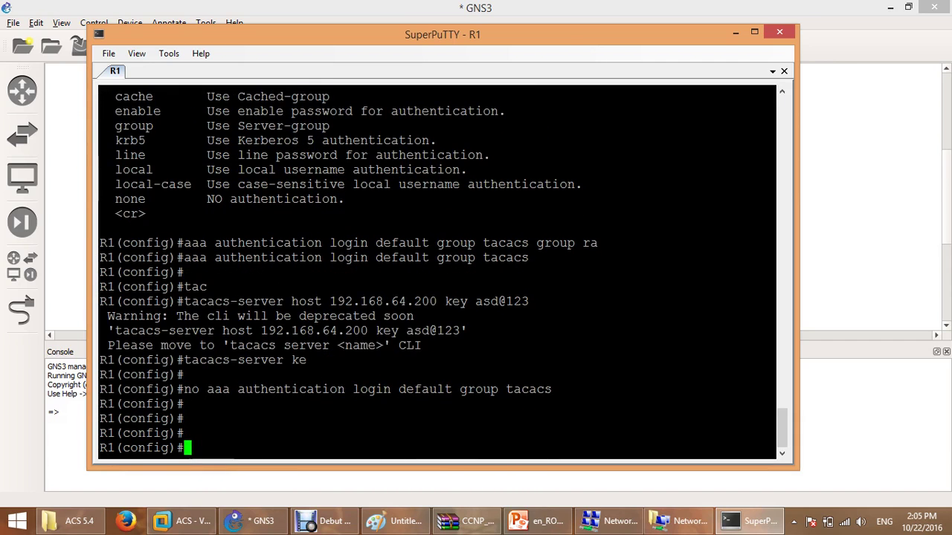
# Create the named TACACS+ server CISCO with 'tacacs server CISCO'.
pyautogui.write('tac')
pyautogui.press('Tab')
pyautogui.write('acs')
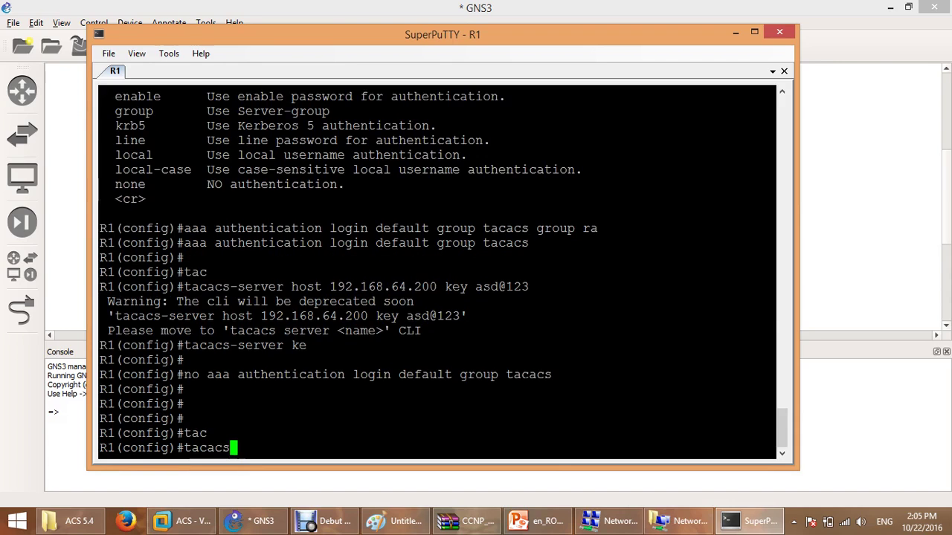
pyautogui.write(' server')
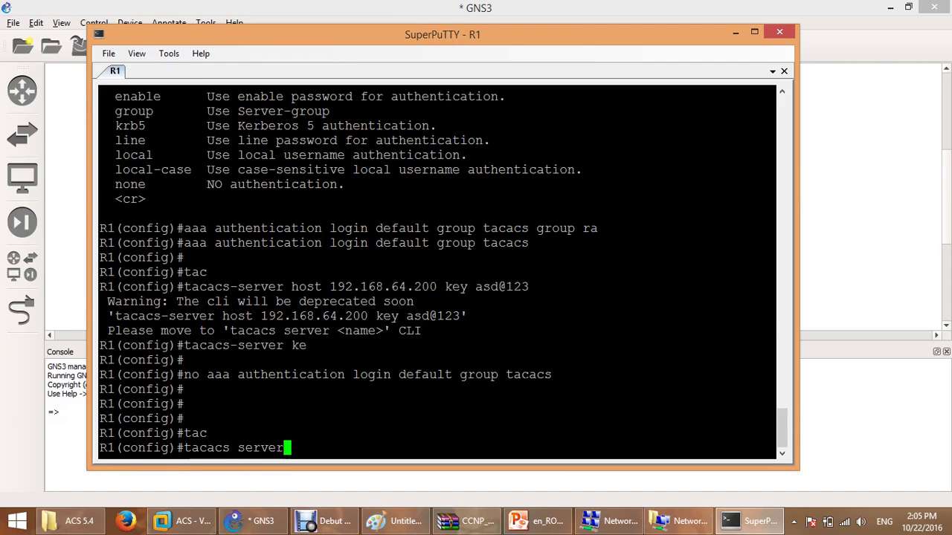
pyautogui.write(' CISCO')
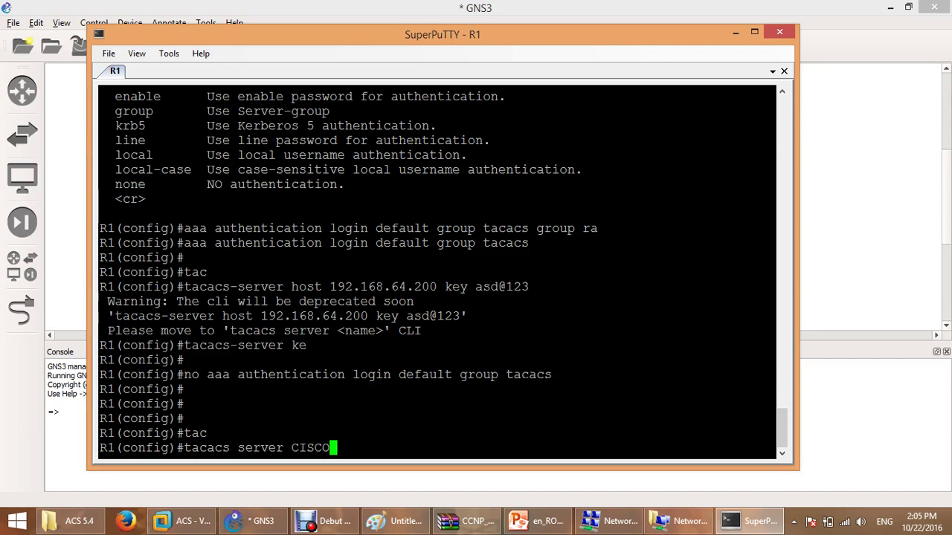
pyautogui.press('Return')
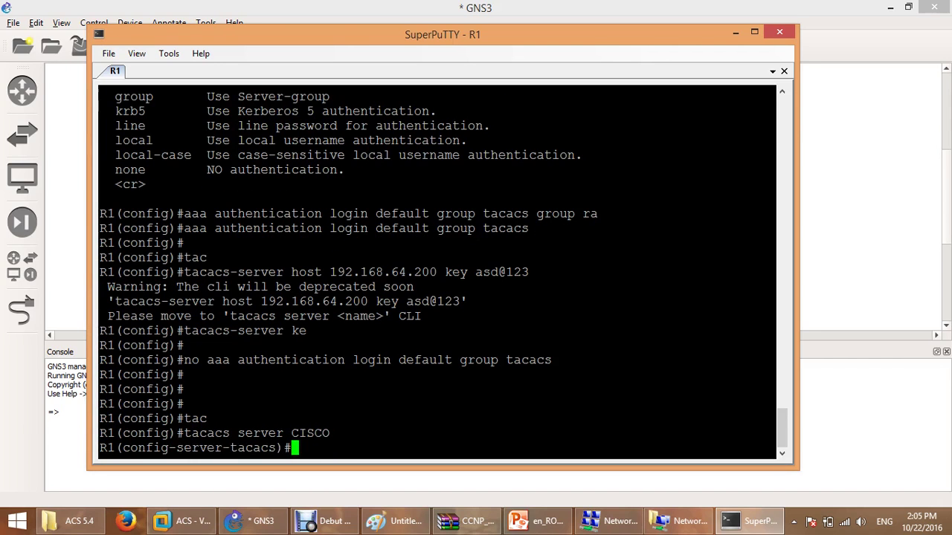
# List CISCO's sub-commands (address, key, port, send-nat-address) and place 'address' on the line.
pyautogui.write('?')
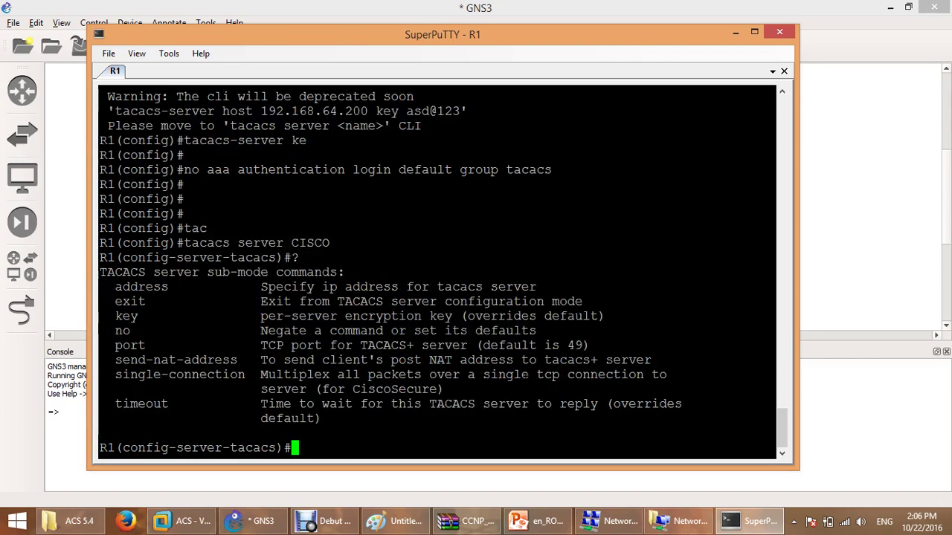
pyautogui.doubleClick(158, 289)
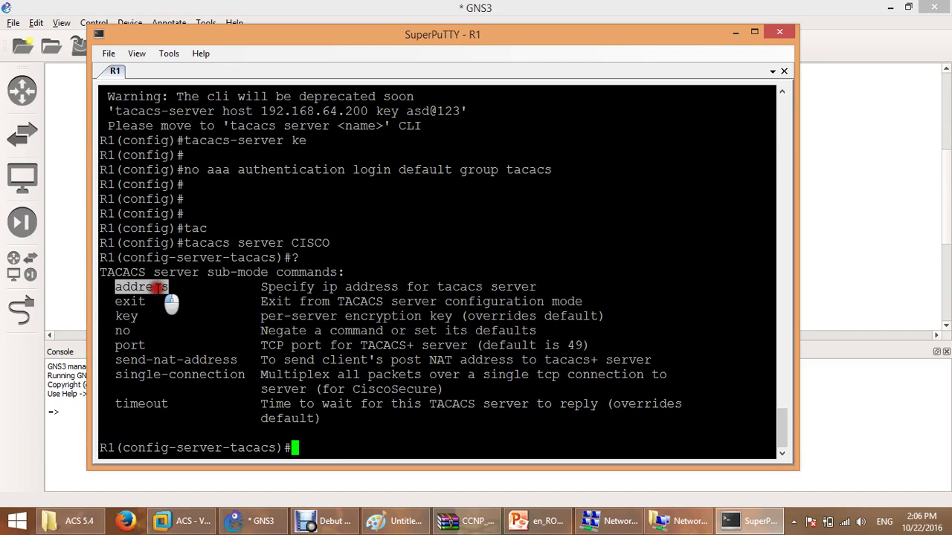
pyautogui.doubleClick(125, 316)
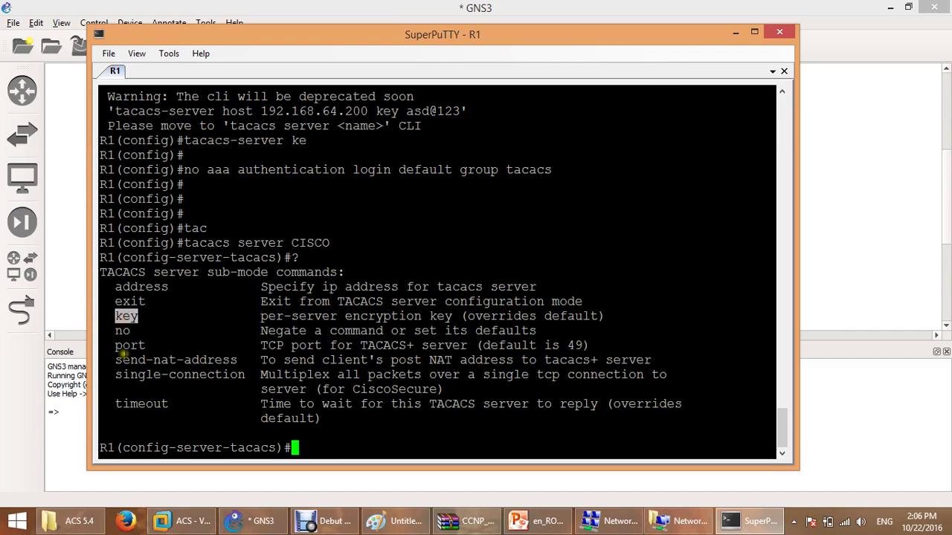
pyautogui.doubleClick(133, 360)
pyautogui.doubleClick(123, 345)
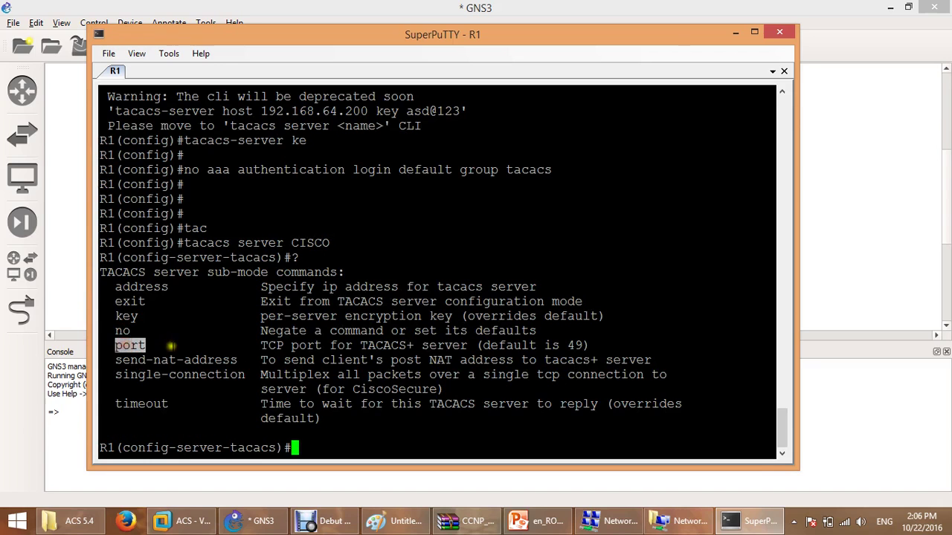
pyautogui.doubleClick(158, 288)
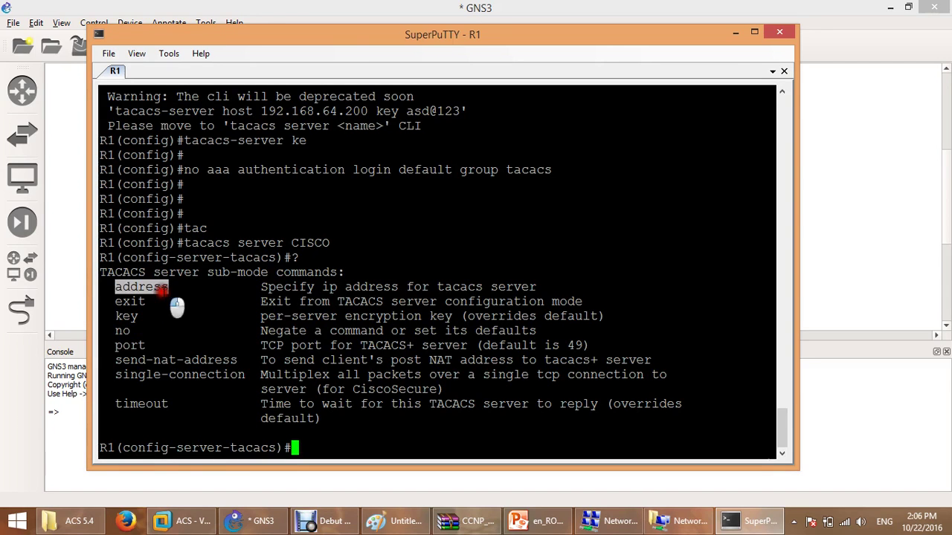
pyautogui.rightClick(176, 306)
# Set CISCO's address to ipv4 192.168.64.200 using the help-listed ipv4 option.
pyautogui.write('?')
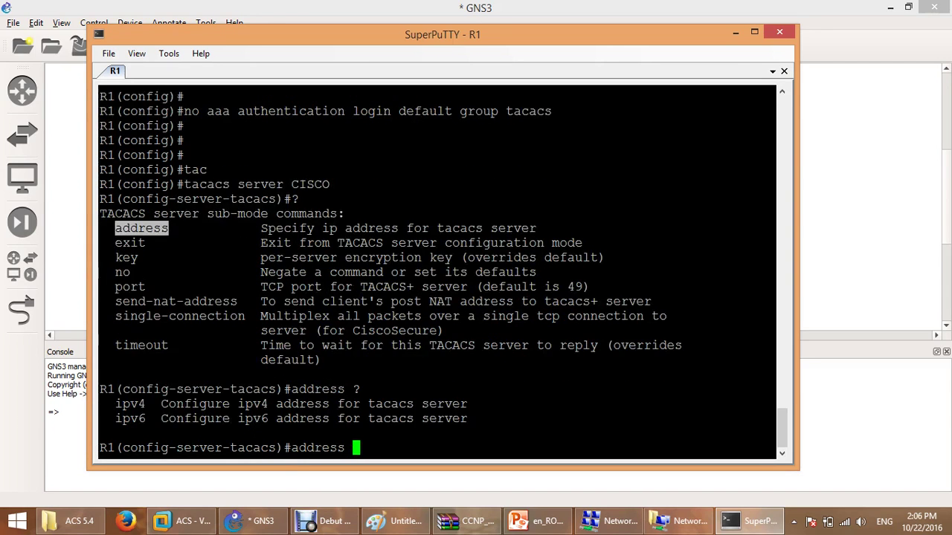
pyautogui.doubleClick(130, 404)
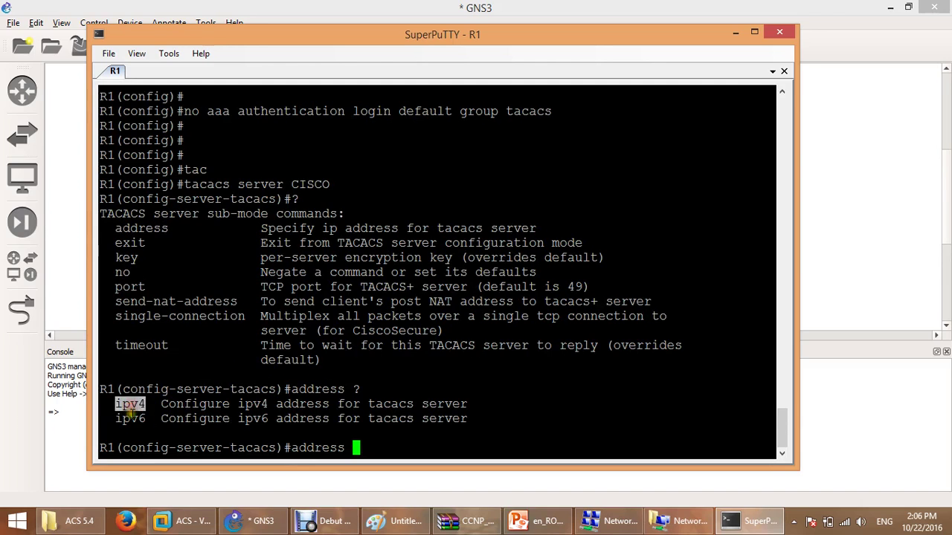
pyautogui.rightClick(130, 406)
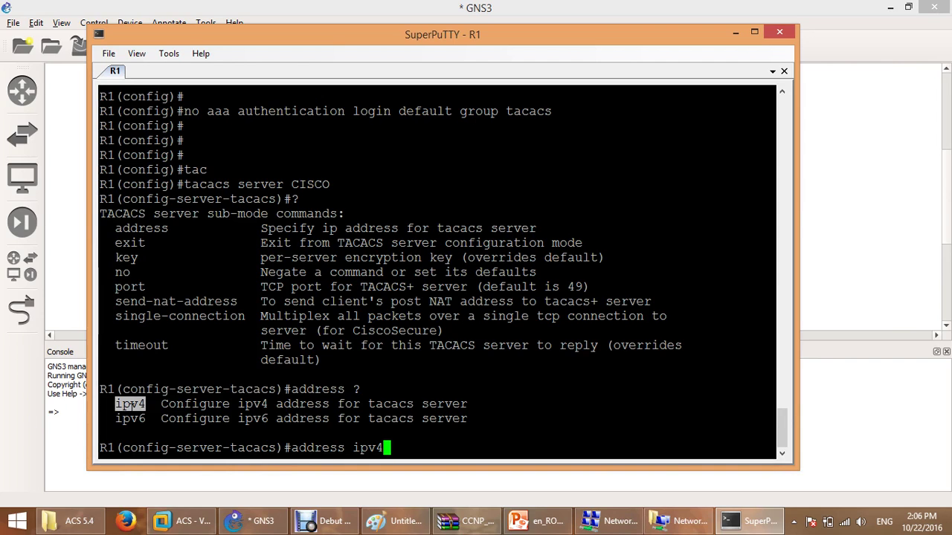
pyautogui.write('192.168.64.200')
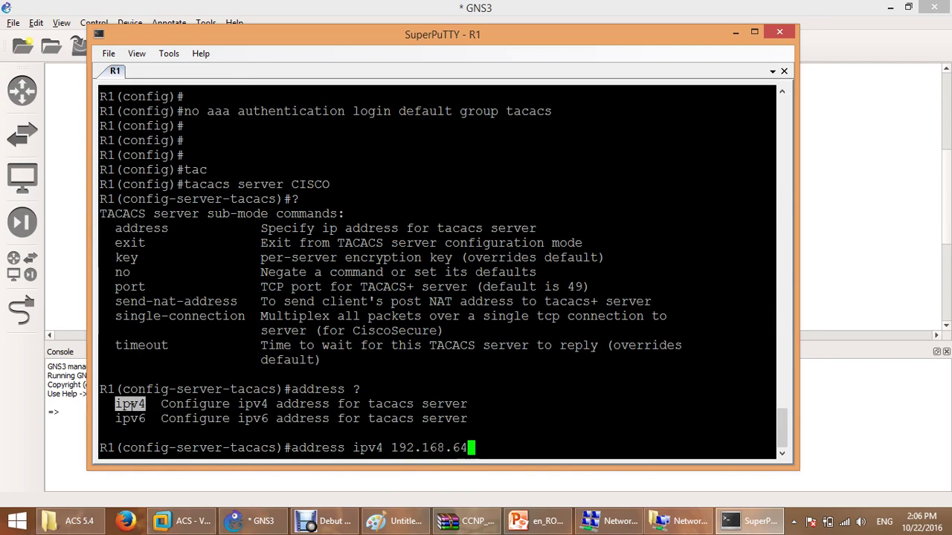
pyautogui.press('Return')
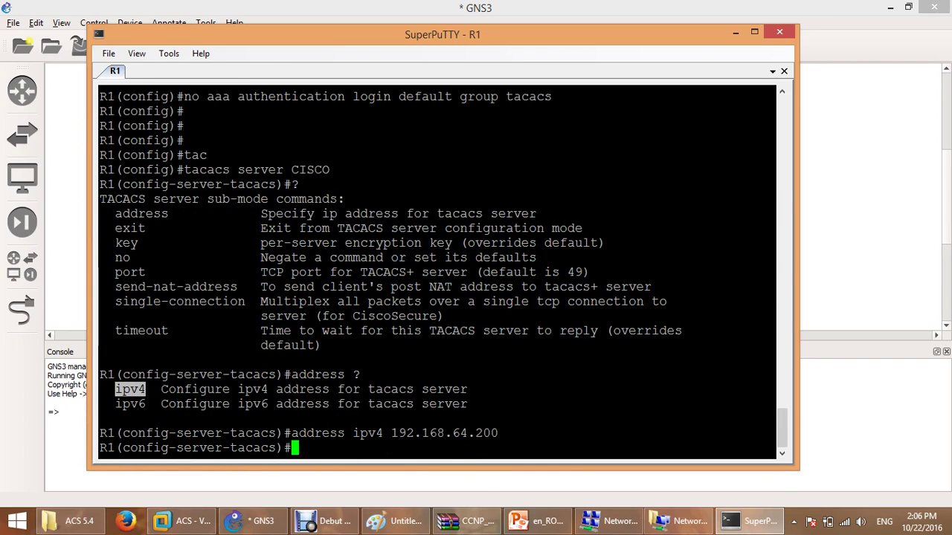
# Enter the server's shared key, note the duplicate-server error, and exit server mode.
pyautogui.write('key asd')
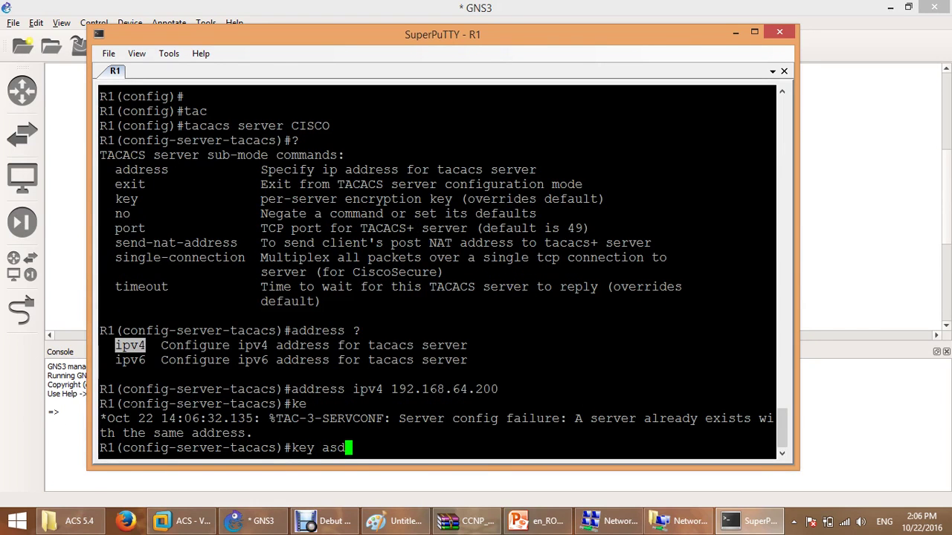
pyautogui.write('@123')
pyautogui.press('Return')
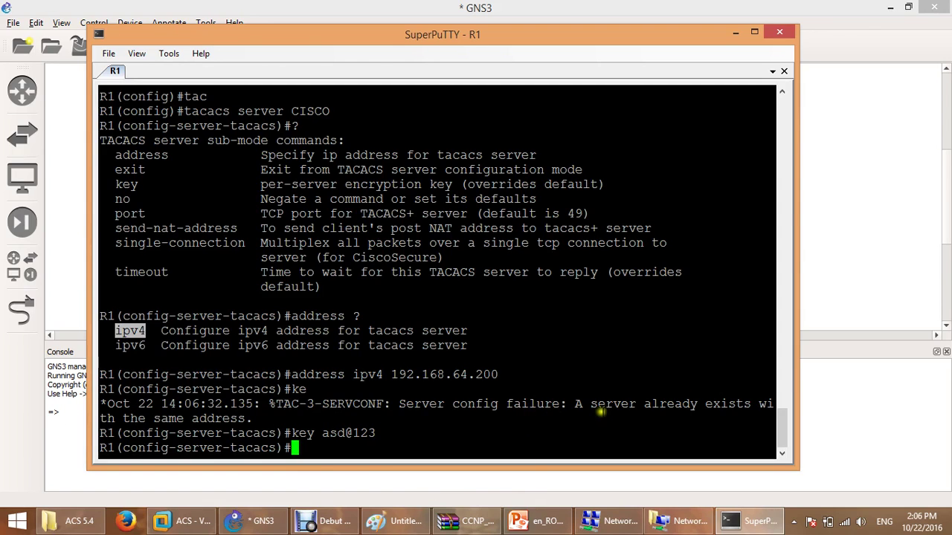
pyautogui.doubleClick(606, 404)
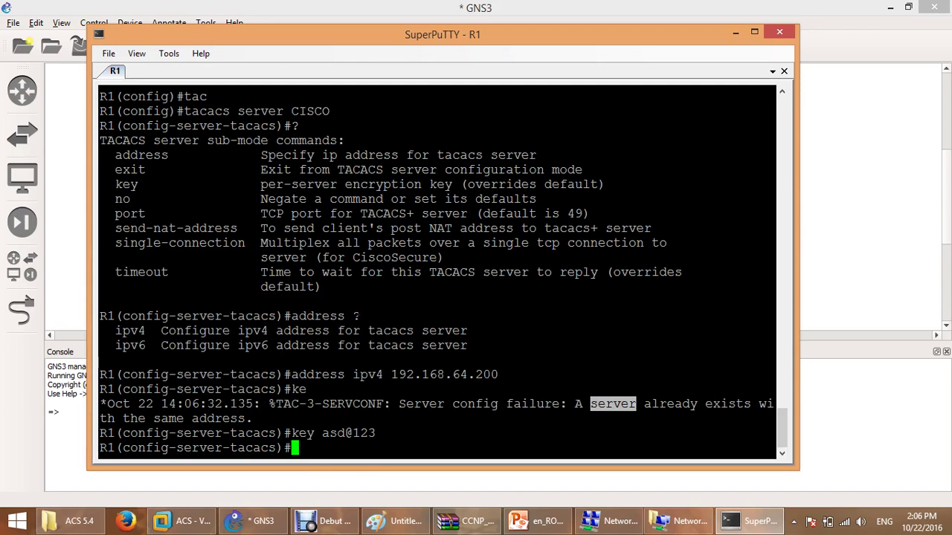
pyautogui.write('exit')
pyautogui.press('Return')
pyautogui.press('Return')
pyautogui.press('Return')
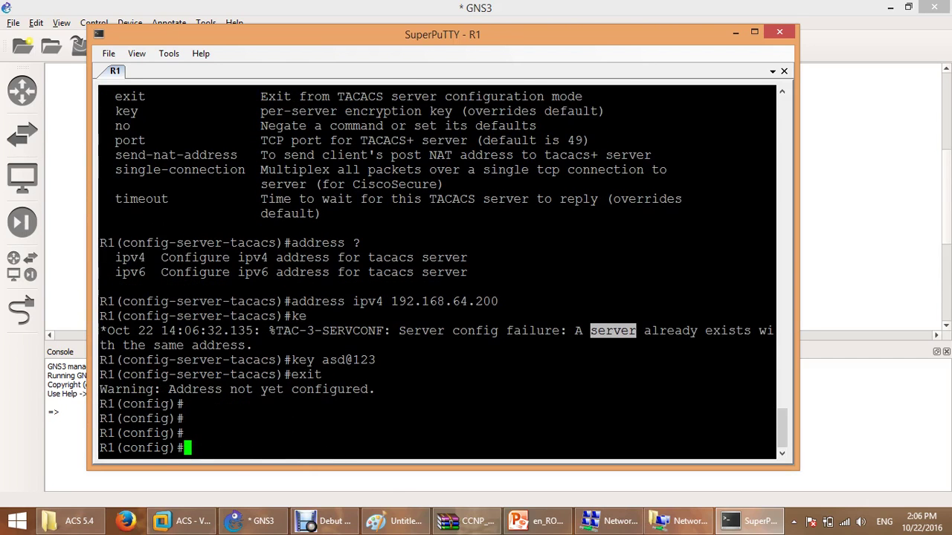
# Re-apply 'aaa authentication login default group tacacs' recalled from the command history.
pyautogui.write('exit')
pyautogui.press('Up')
pyautogui.press('Up')
pyautogui.press('Up')
pyautogui.press('Up')
pyautogui.press('Up')
pyautogui.press('Up')
pyautogui.press('Up')
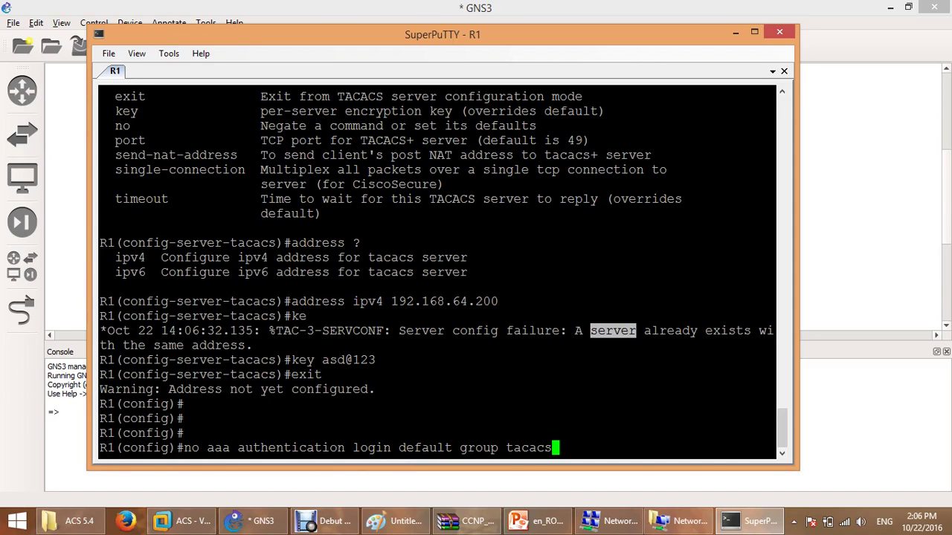
pyautogui.press('Left')
pyautogui.press('Left')
pyautogui.press('Left')
pyautogui.press('Left')
pyautogui.press('Left')
pyautogui.press('Left')
pyautogui.press('Left')
pyautogui.press('Left')
pyautogui.press('Left')
pyautogui.press('Left')
pyautogui.press('Left')
pyautogui.press('Left')
pyautogui.press('Left')
pyautogui.press('Left')
pyautogui.press('Left')
pyautogui.press('Left')
pyautogui.press('Left')
pyautogui.press('Left')
pyautogui.press('Left')
pyautogui.press('Left')
pyautogui.press('Left')
pyautogui.press('Left')
pyautogui.press('Left')
pyautogui.press('Left')
pyautogui.press('Left')
pyautogui.press('Left')
pyautogui.press('Left')
pyautogui.press('Left')
pyautogui.press('Left')
pyautogui.press('Left')
pyautogui.press('Left')
pyautogui.press('Left')
pyautogui.press('Left')
pyautogui.press('Left')
pyautogui.press('Left')
pyautogui.press('Left')
pyautogui.press('Left')
pyautogui.press('BackSpace')
pyautogui.press('BackSpace')
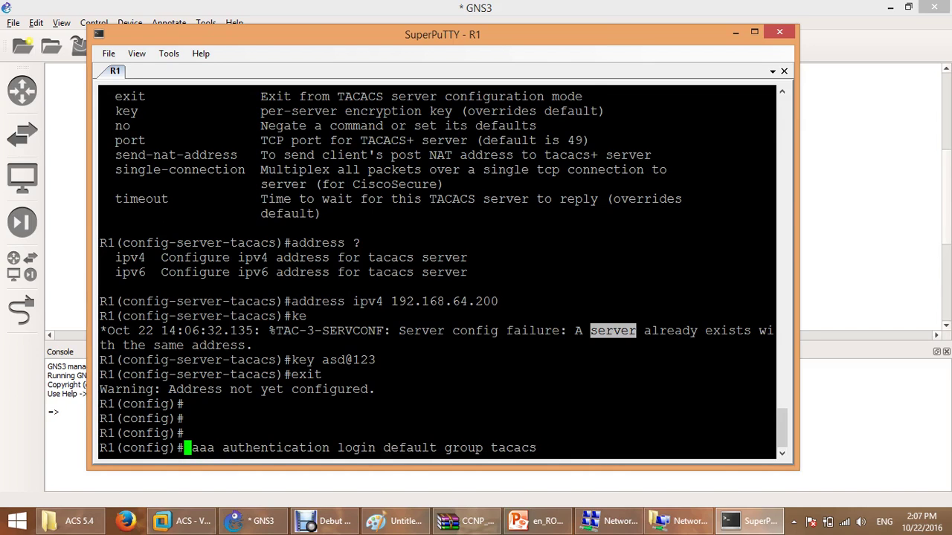
pyautogui.press('Return')
# Remove the legacy 'tacacs-server host 192.168.64.200' entry by recalling it prefixed with 'no'.
pyautogui.press('Up')
pyautogui.press('Up')
pyautogui.press('Up')
pyautogui.press('Up')
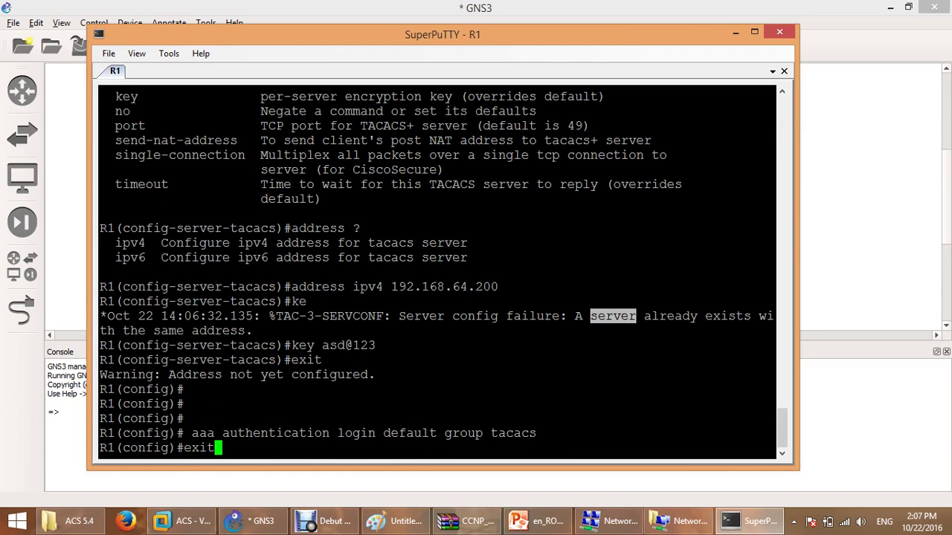
pyautogui.press('Up')
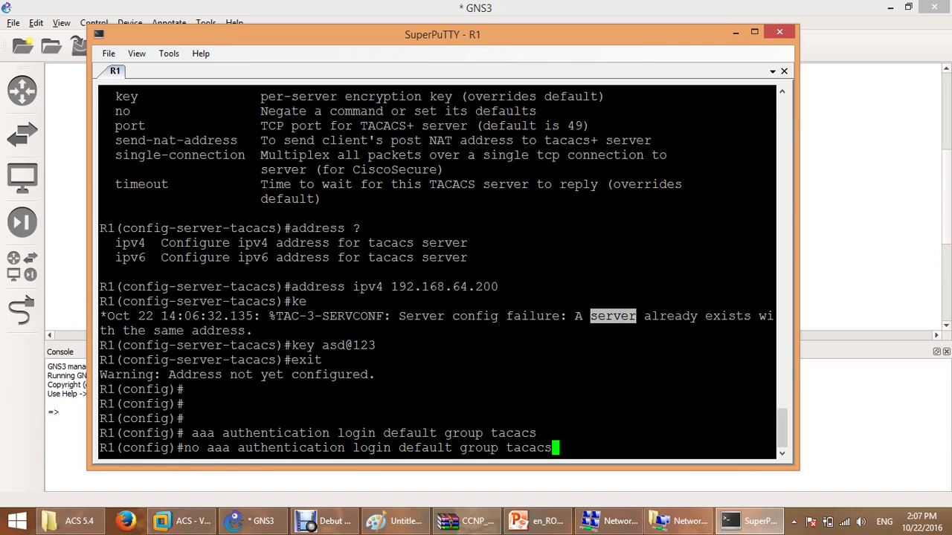
pyautogui.press('Up')
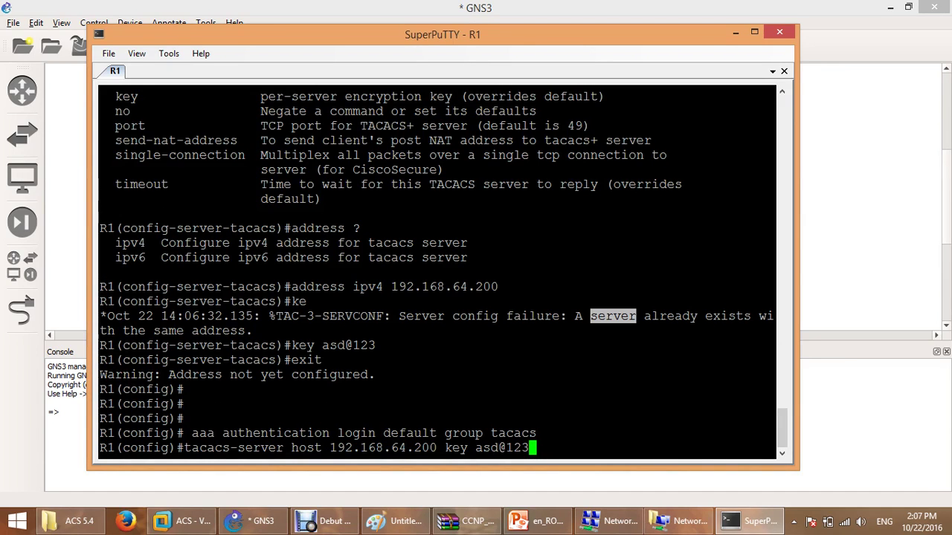
pyautogui.hotkey('ctrl', 'a')
pyautogui.write('no')
pyautogui.press('Return')
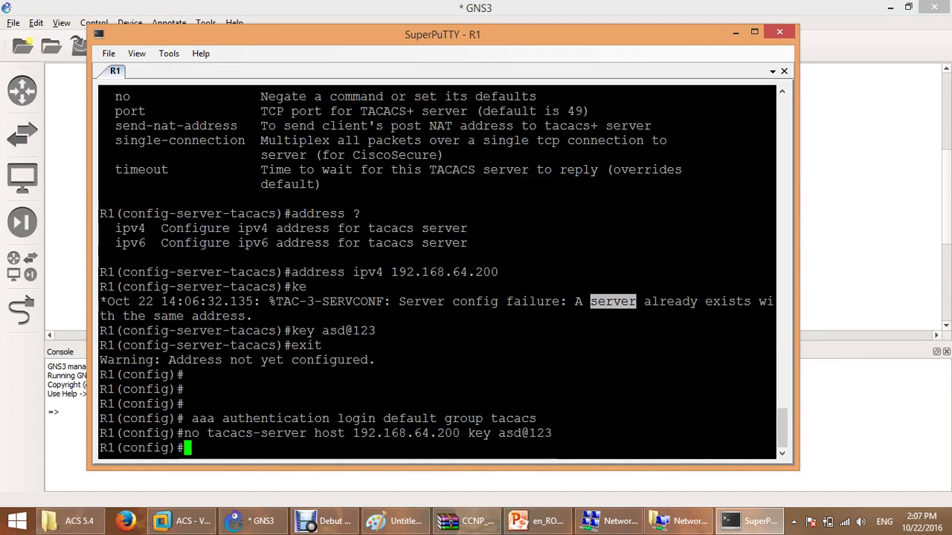
pyautogui.doubleClick(516, 420)
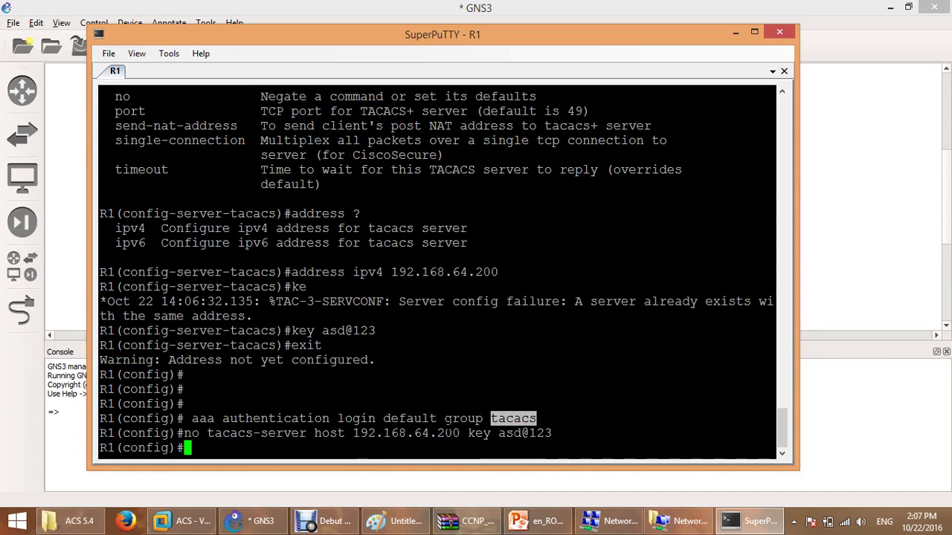
pyautogui.moveTo(207, 434); pyautogui.dragTo(494, 429)
pyautogui.click(493, 428)
pyautogui.press('Return')
pyautogui.press('Return')
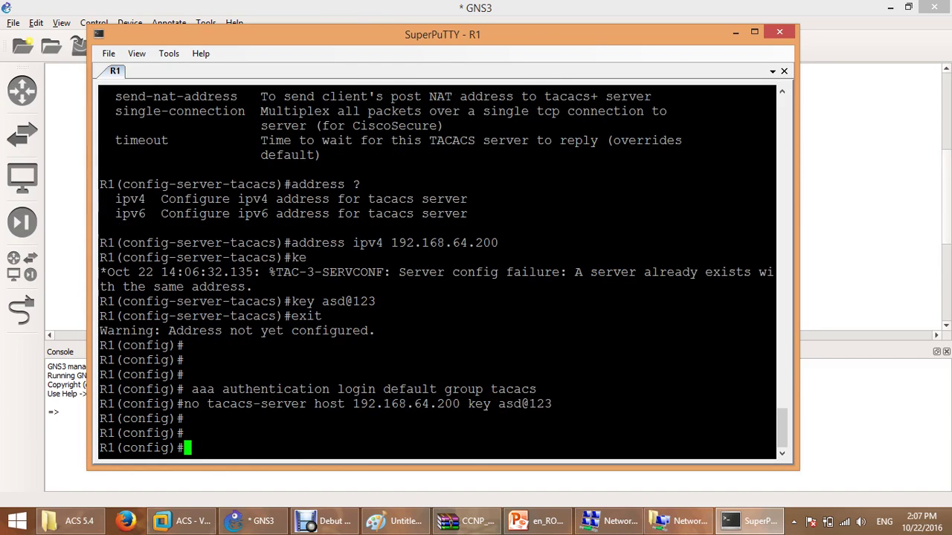
# Enter configuration of the TACACS+ server CISCO with 'tacacs server CISCO'.
pyautogui.write('tac')
pyautogui.press('Tab')
pyautogui.write('server ci')
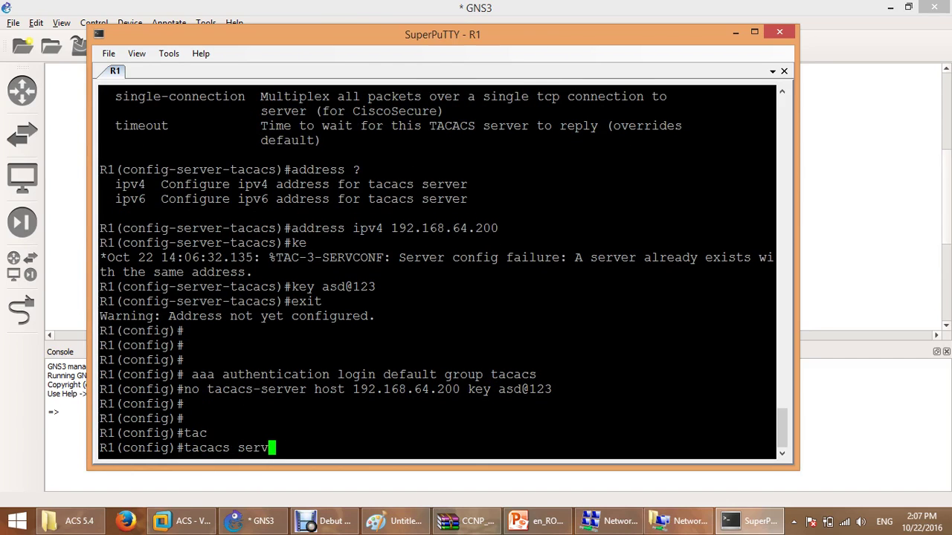
pyautogui.press('BackSpace')
pyautogui.press('BackSpace')
pyautogui.write('CISCO')
pyautogui.press('Return')
pyautogui.press('Return')
pyautogui.press('Return')
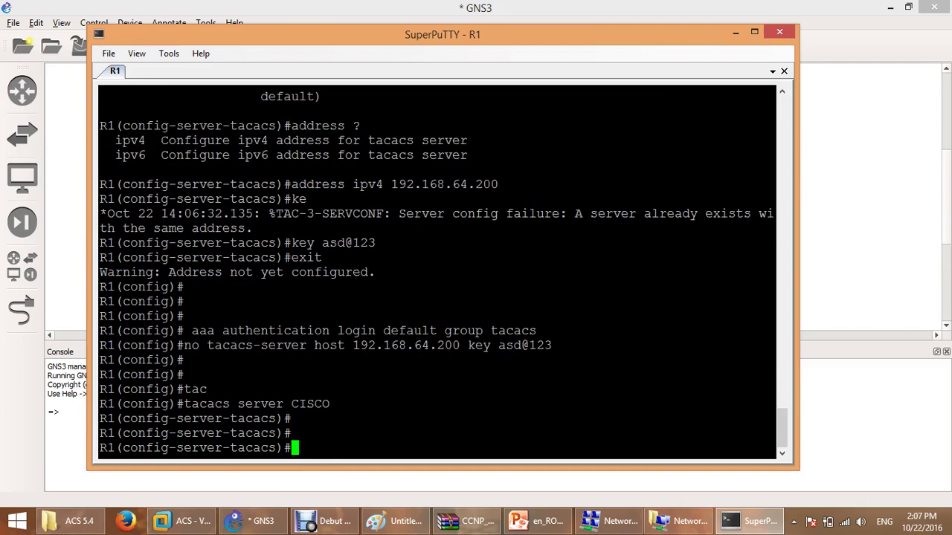
# Set CISCO's address to ipv4 192.168.64.200.
pyautogui.write('add')
pyautogui.press('Tab')
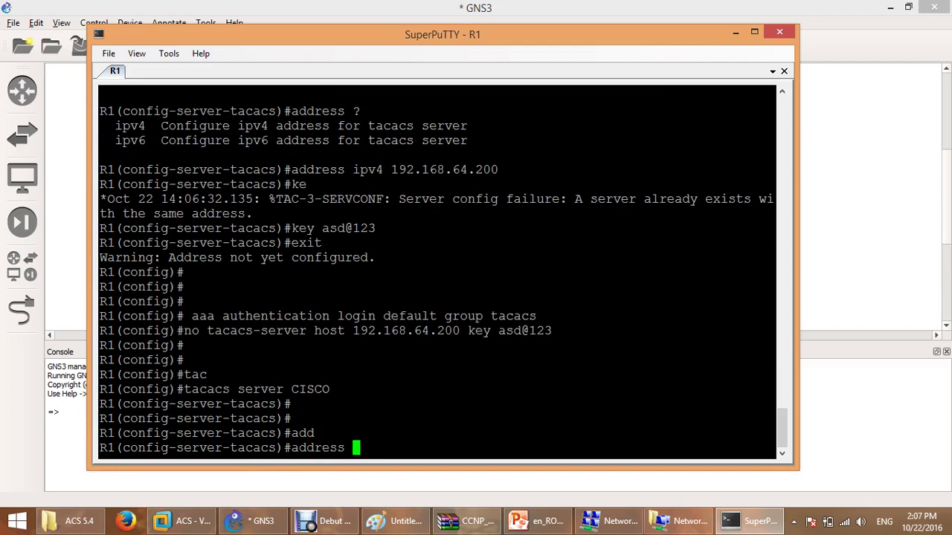
pyautogui.write('i')
pyautogui.press('Tab')
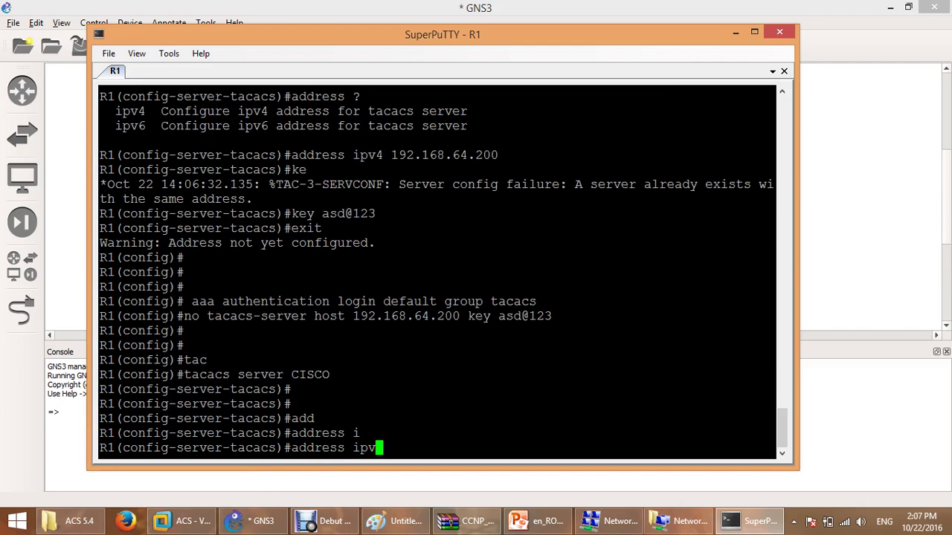
pyautogui.write('pv4 192.168.64.200')
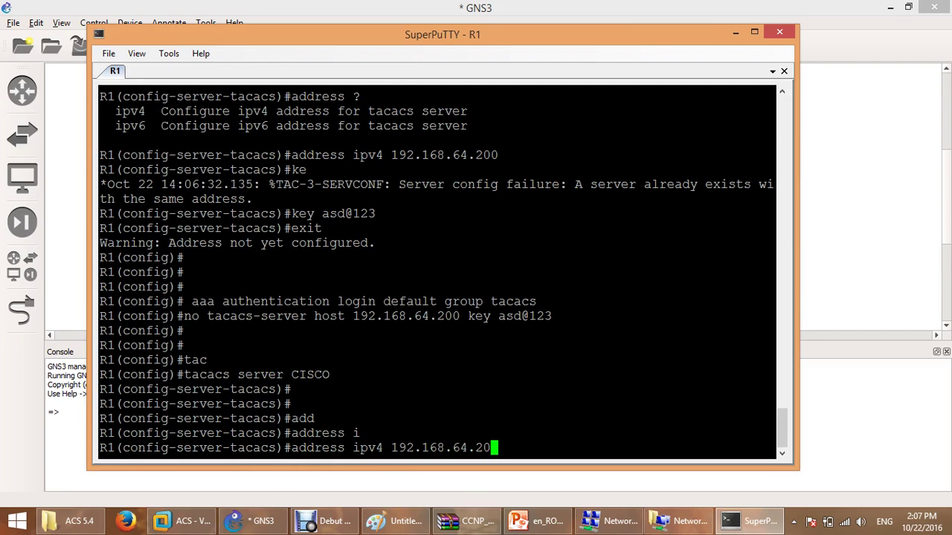
pyautogui.press('Return')
# Apply the shared key to CISCO and return to global configuration.
pyautogui.write('ke')
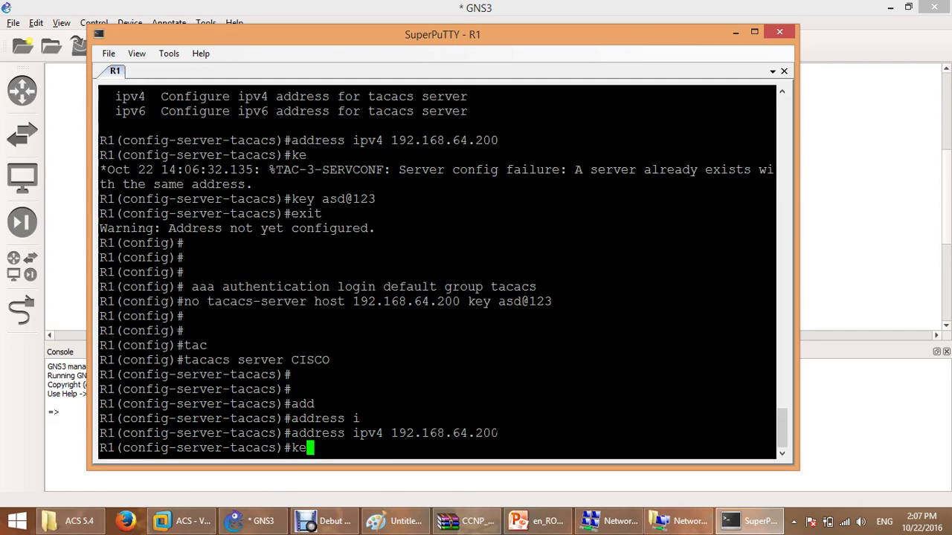
pyautogui.write('y asd@123')
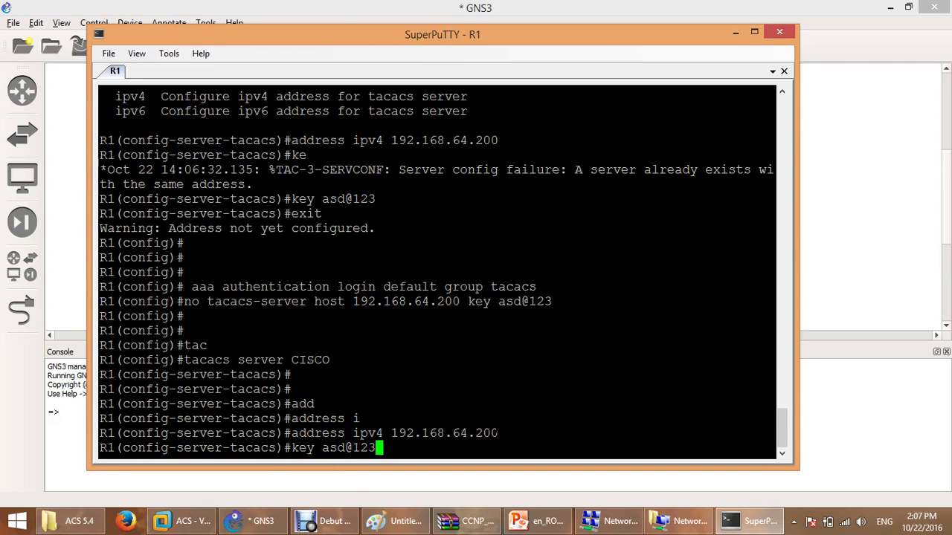
pyautogui.press('Return')
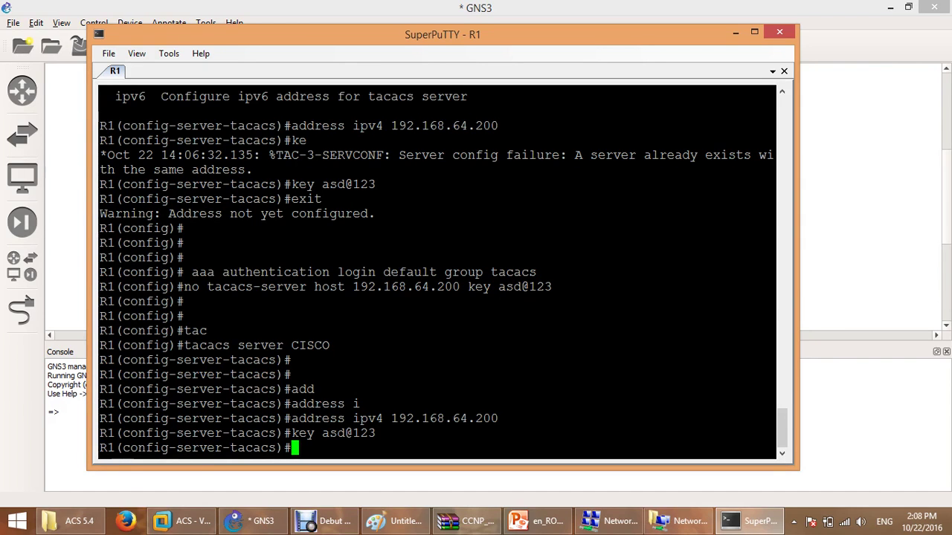
pyautogui.write('exit')
pyautogui.press('Return')
pyautogui.press('Return')
pyautogui.press('Return')
pyautogui.press('Return')
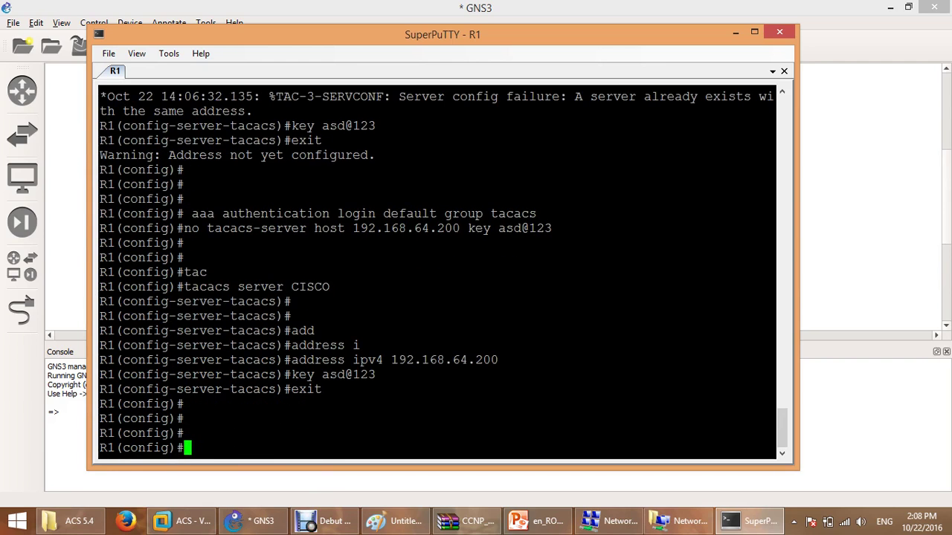
# Enter console line 0 and start a 'login authentication' command, using the login help list.
pyautogui.write('line con 0')
pyautogui.press('Return')
pyautogui.write('login')
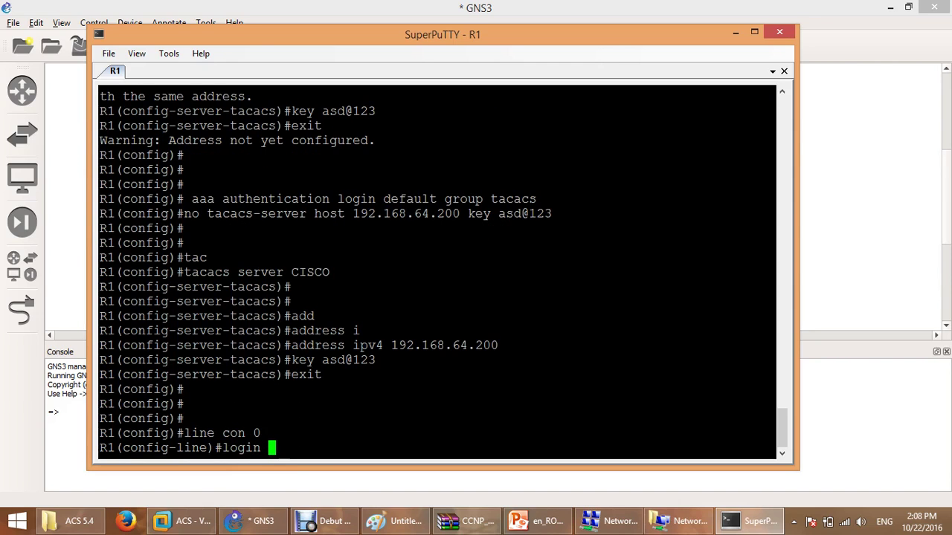
pyautogui.press('?')
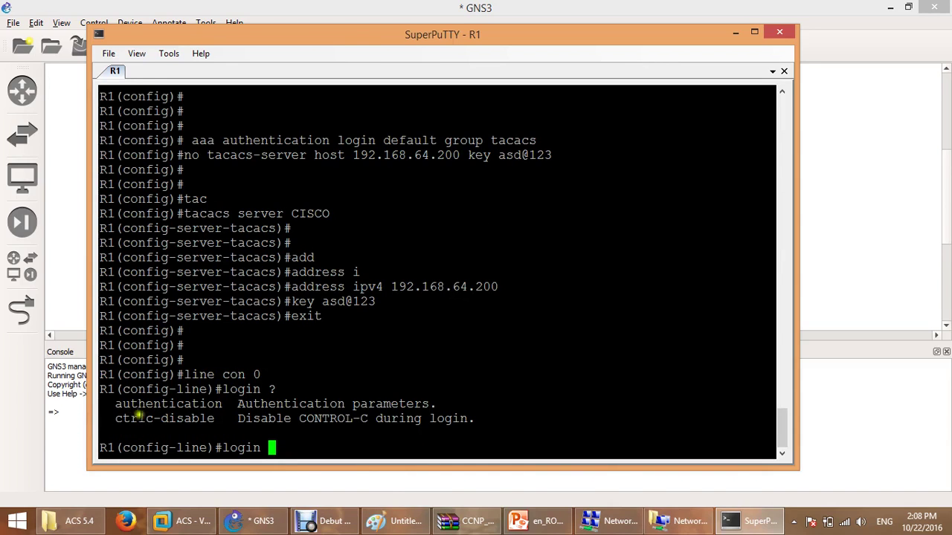
pyautogui.doubleClick(162, 404)
pyautogui.rightClick(387, 409)
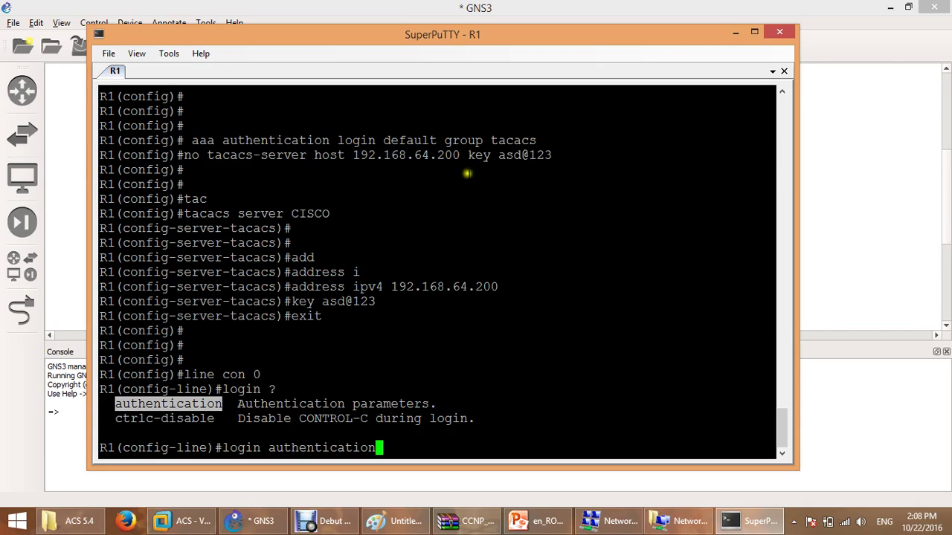
# Finish the command as 'login authentication default' and apply it to line con 0.
pyautogui.moveTo(445, 141); pyautogui.dragTo(539, 141)
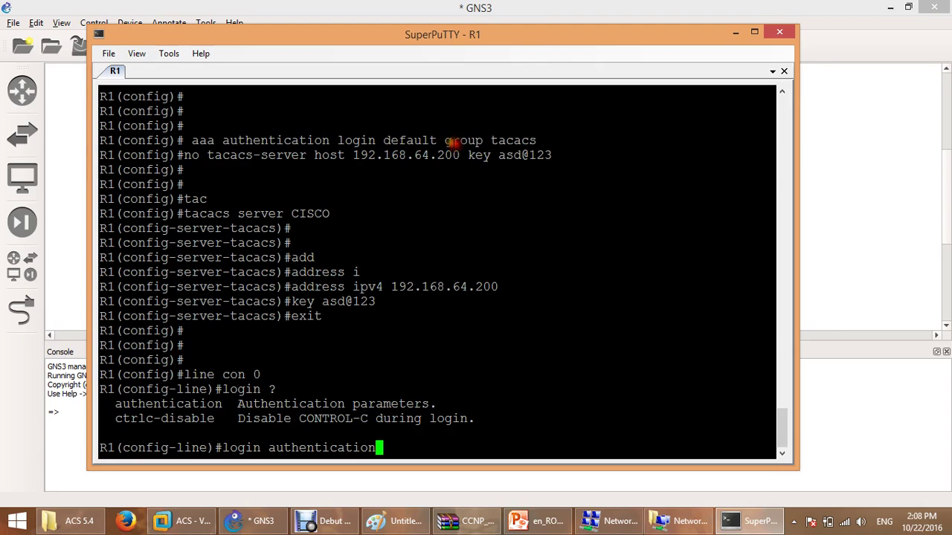
pyautogui.moveTo(451, 141)
pyautogui.mouseDown()
pyautogui.moveTo(526, 140)
pyautogui.moveTo(516, 145)
pyautogui.mouseUp()
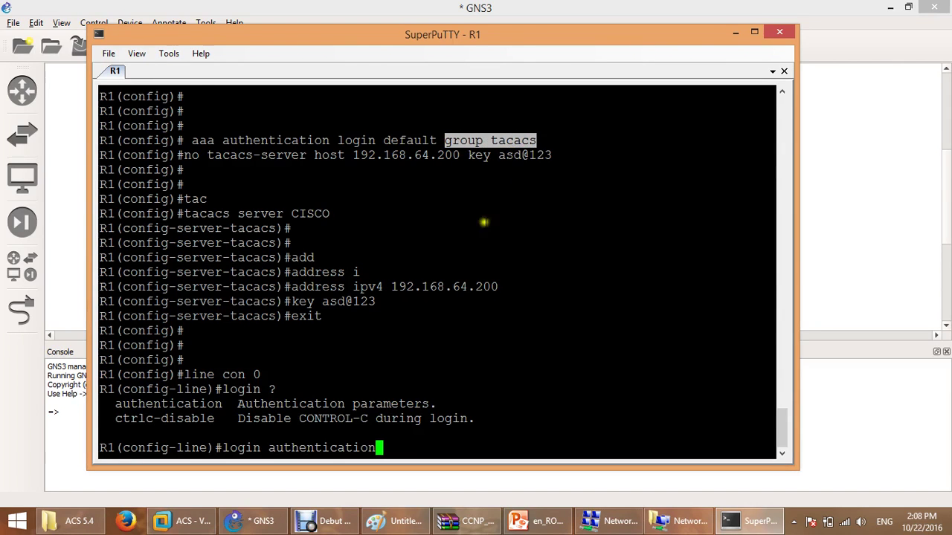
pyautogui.click(476, 236)
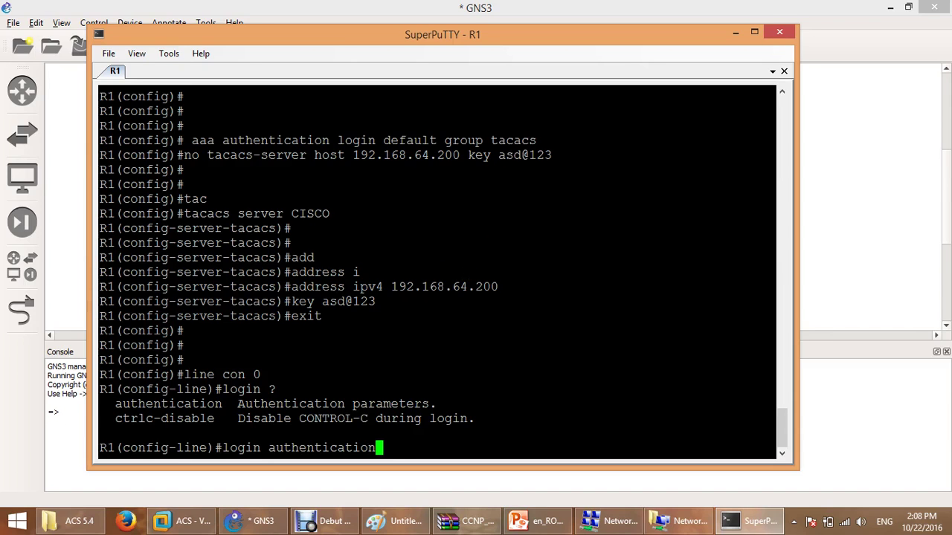
pyautogui.write('?')
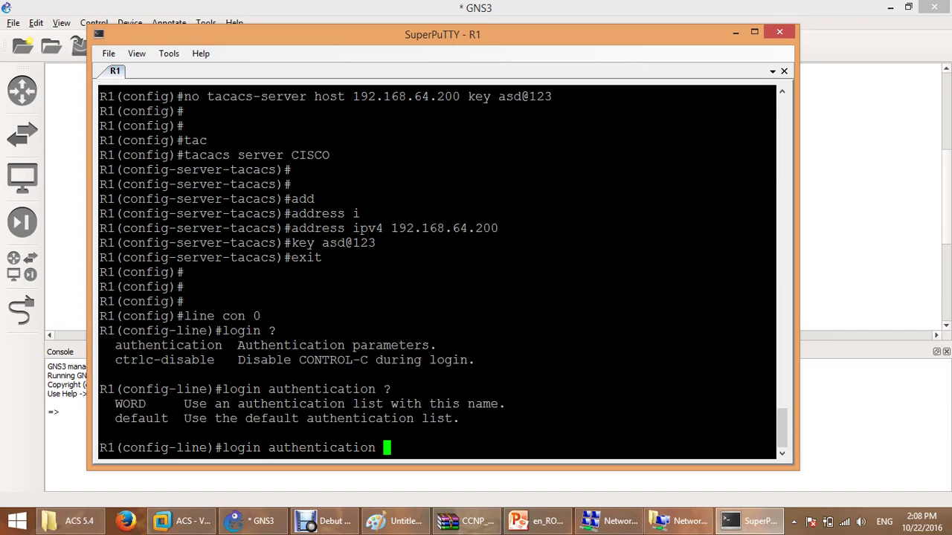
pyautogui.doubleClick(139, 418)
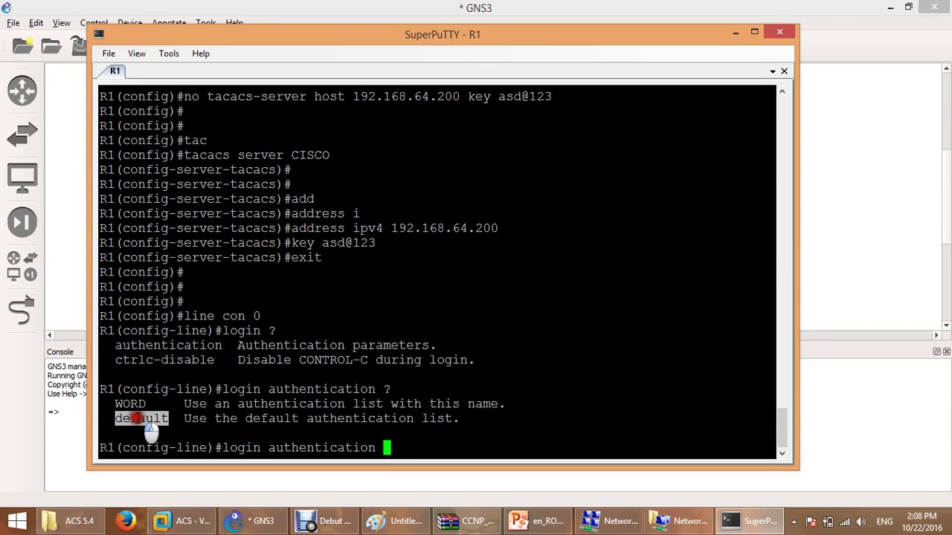
pyautogui.rightClick(330, 386)
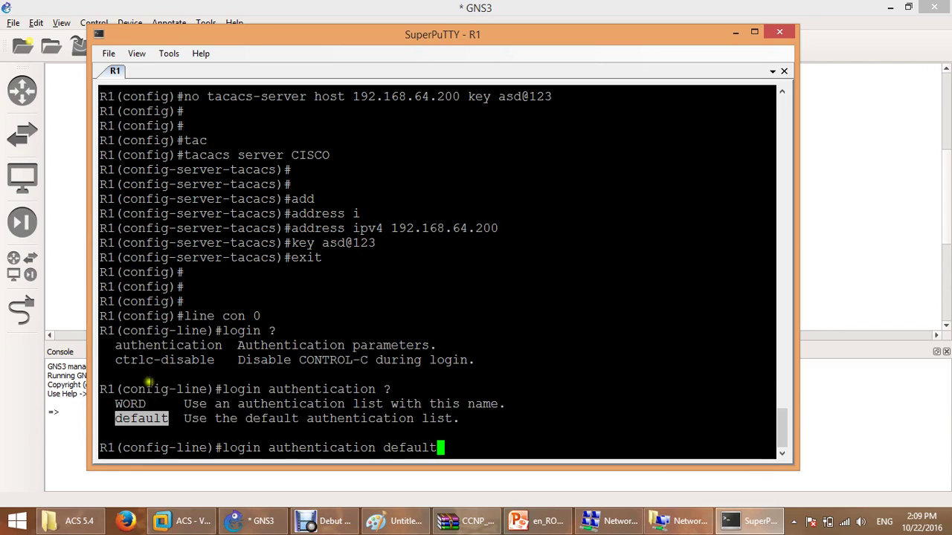
pyautogui.doubleClick(133, 404)
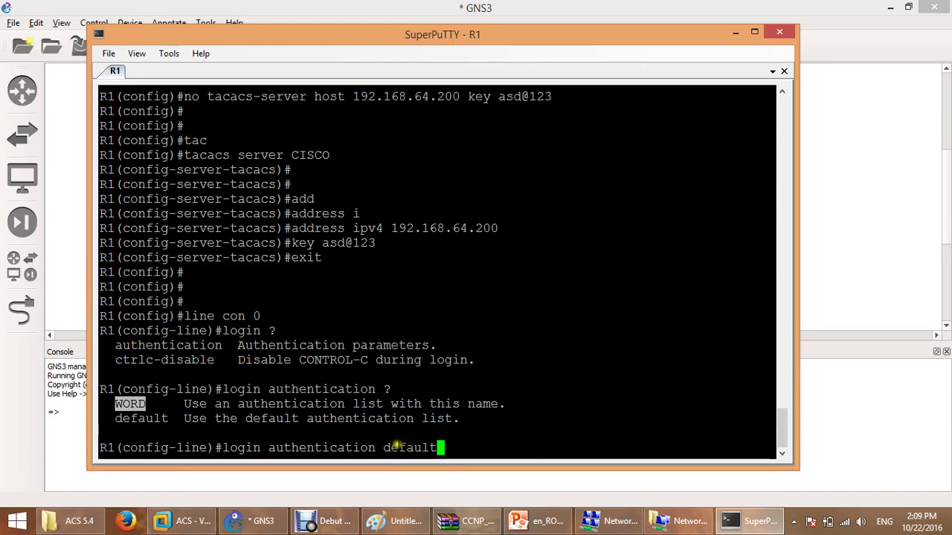
pyautogui.moveTo(384, 448); pyautogui.dragTo(441, 456)
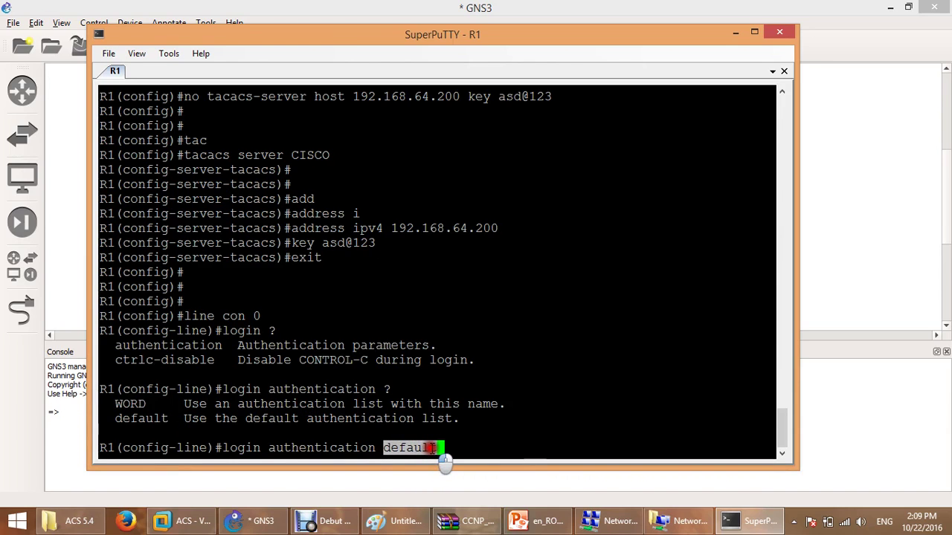
pyautogui.click(481, 438)
pyautogui.press('Return')
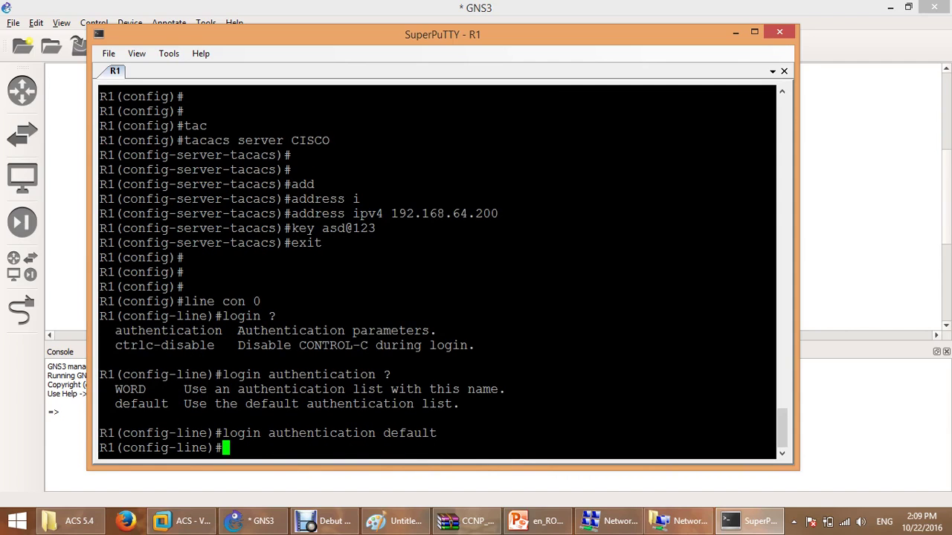
# Show R1's line con 0 running config with 'do show run | s line con' to confirm 'login authentication default'.
pyautogui.write('do show r')
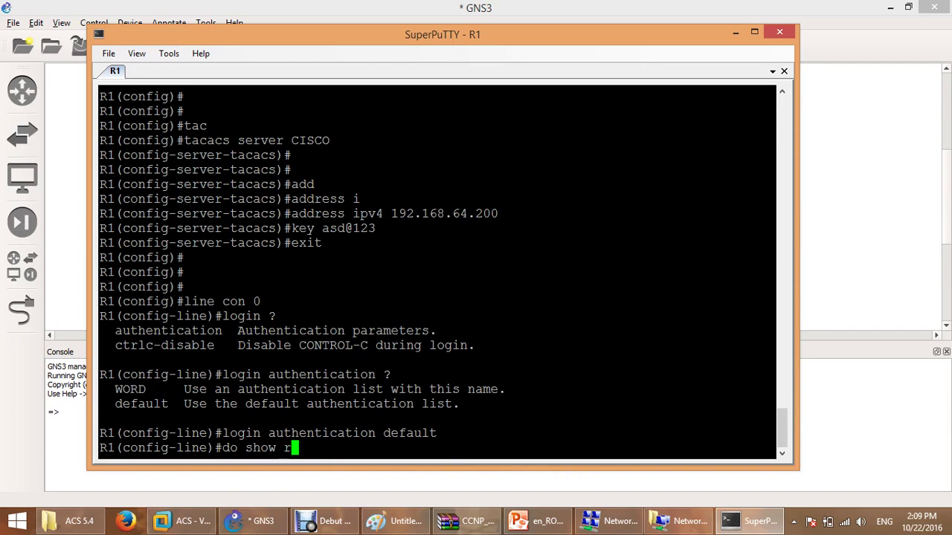
pyautogui.write('un | ')
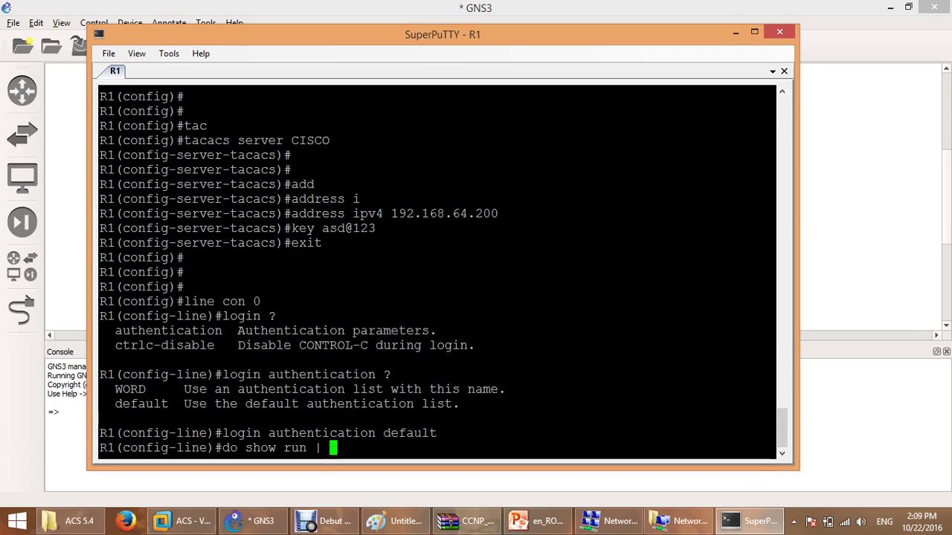
pyautogui.write('s line con')
pyautogui.press('Return')
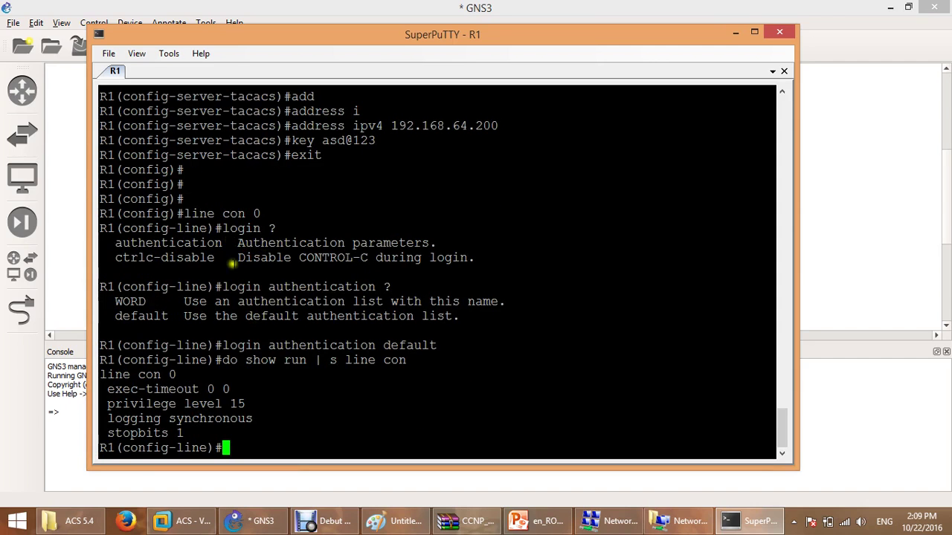
pyautogui.moveTo(223, 345); pyautogui.dragTo(444, 344)
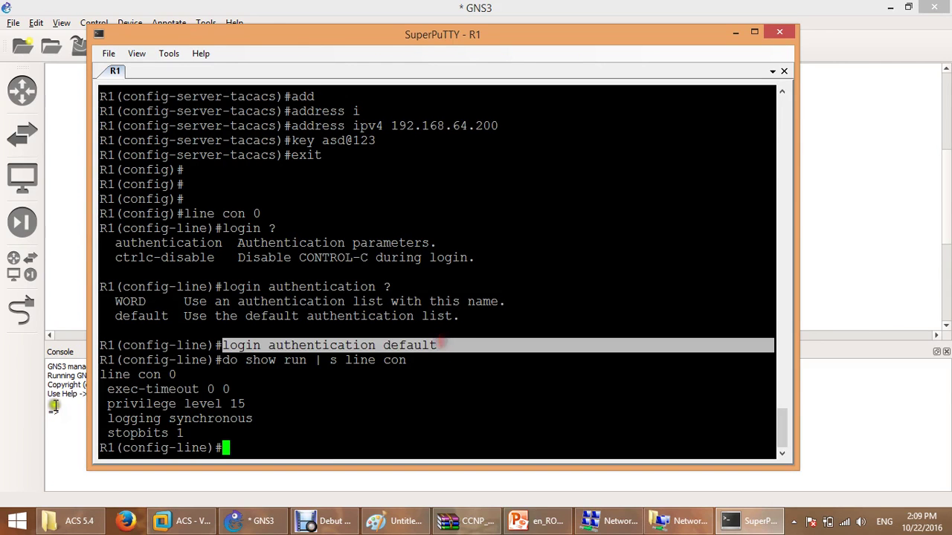
pyautogui.moveTo(99, 376); pyautogui.dragTo(250, 419)
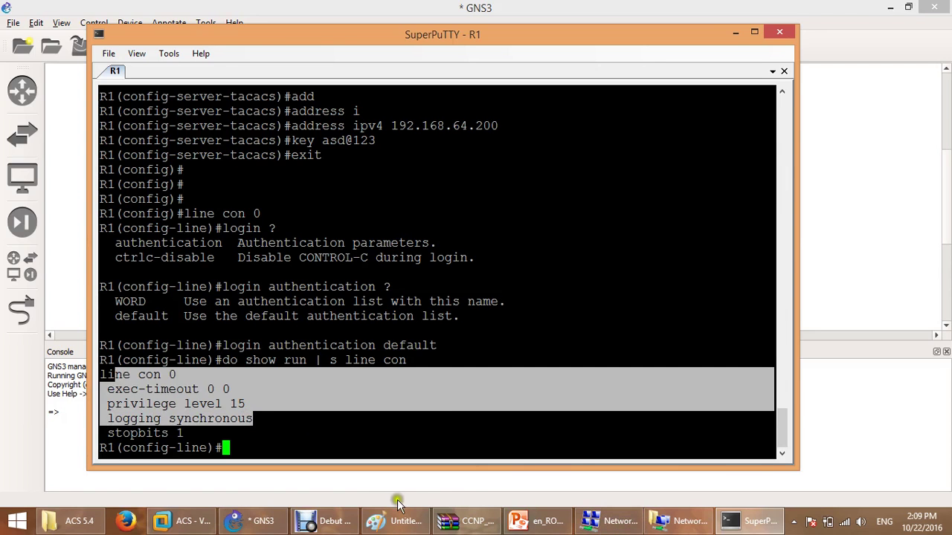
pyautogui.click(182, 521)
# Rerun 'show application status acs' on the ACS VM and confirm every process reports running.
pyautogui.click(420, 344)
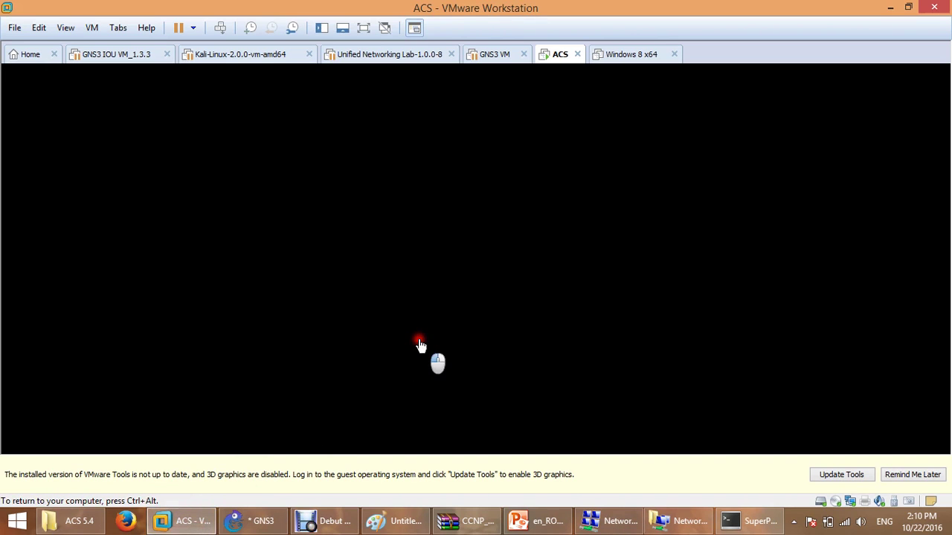
pyautogui.press('Return')
pyautogui.press('Return')
pyautogui.press('Return')
pyautogui.press('Return')
pyautogui.press('Up')
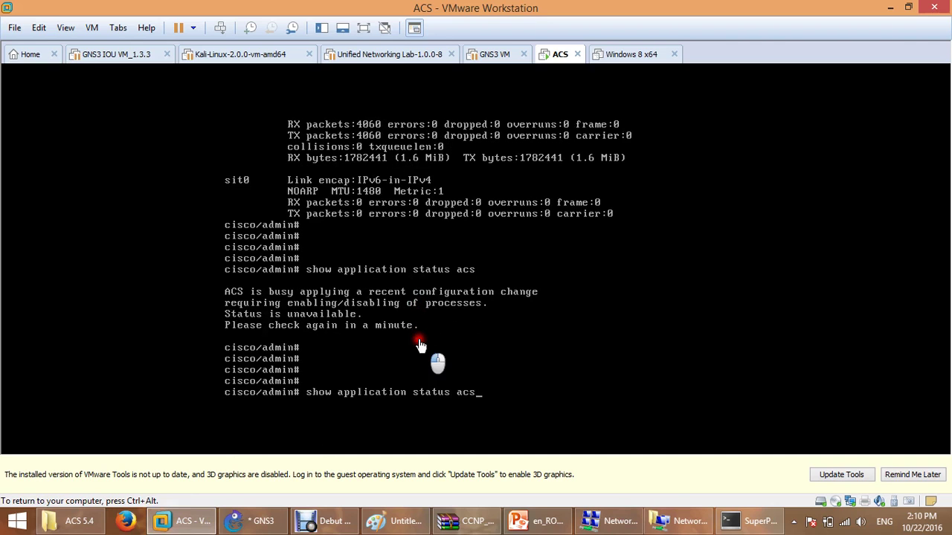
pyautogui.press('Return')
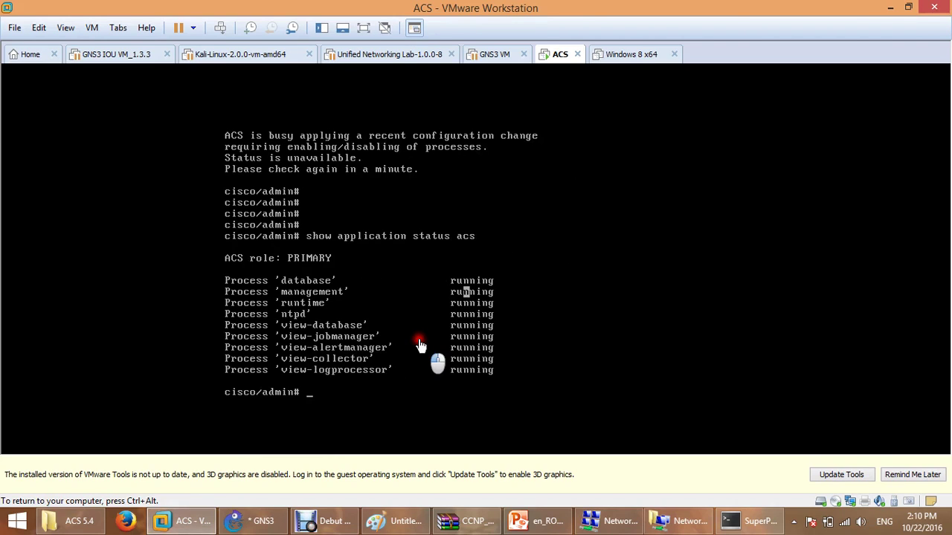
pyautogui.doubleClick(467, 292)
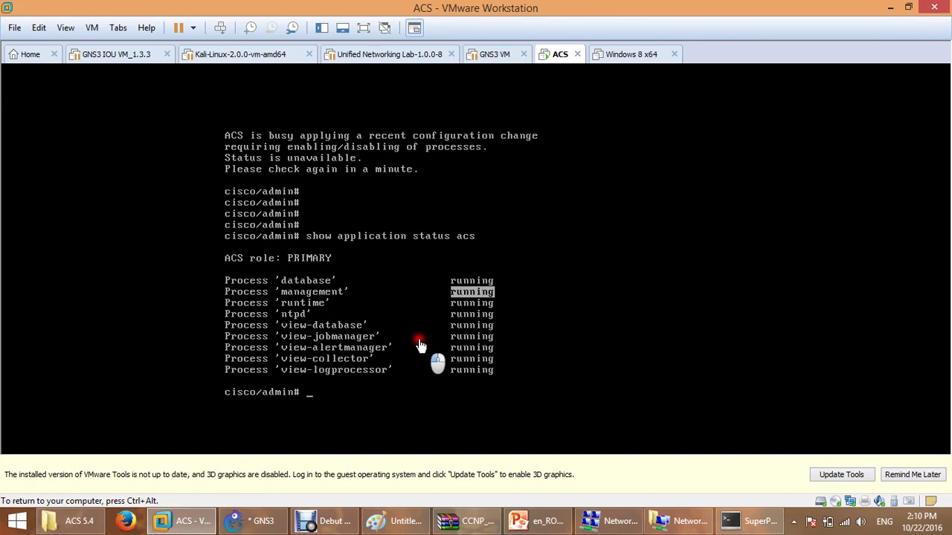
pyautogui.hotkey('ctrl', 'alt')
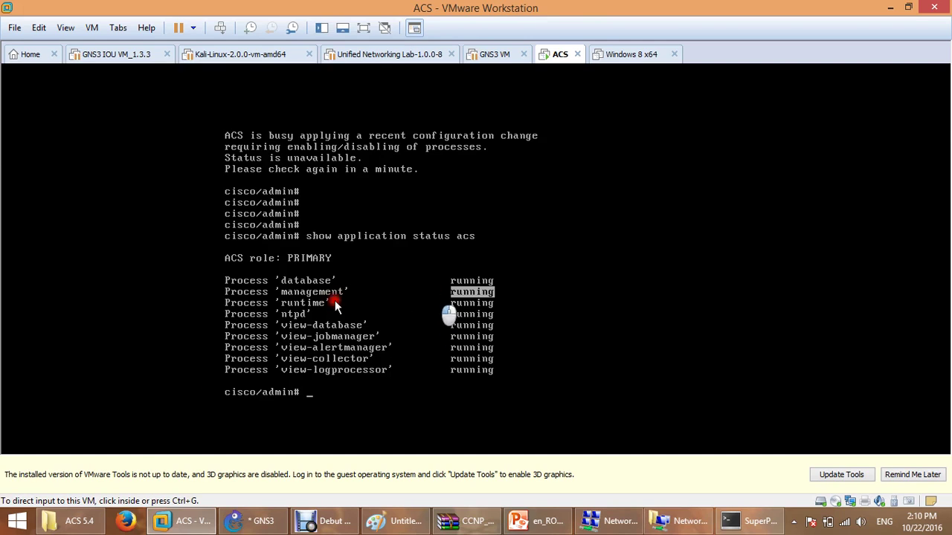
pyautogui.click(125, 522)
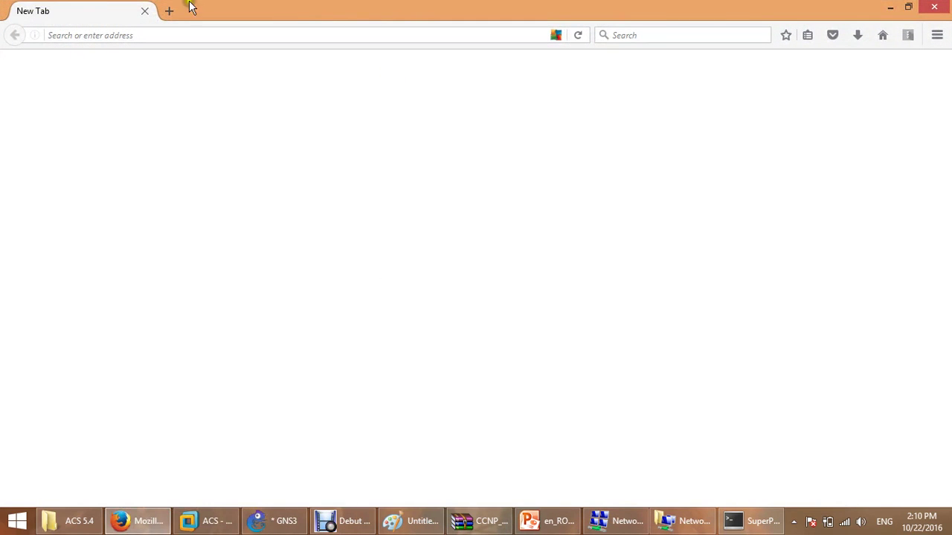
pyautogui.click(175, 35)
pyautogui.write('h')
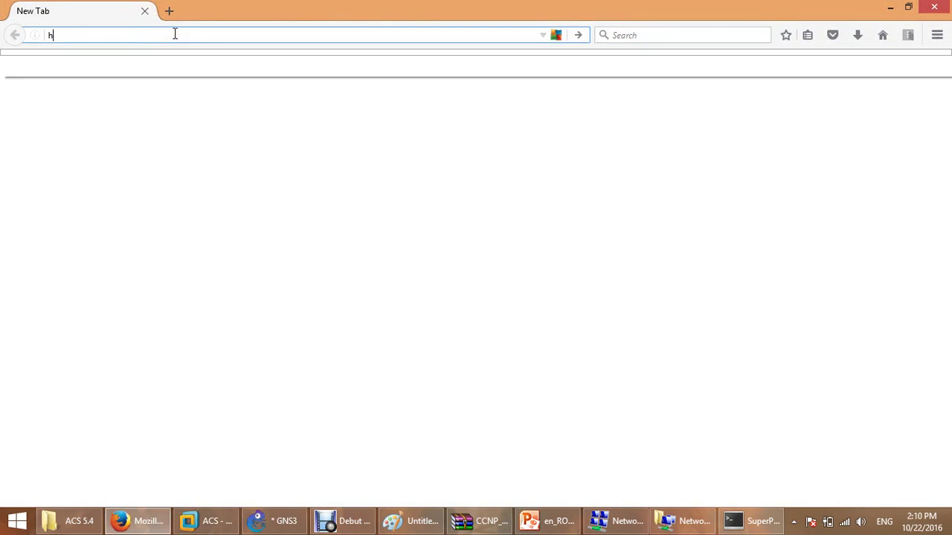
pyautogui.write('ttps')
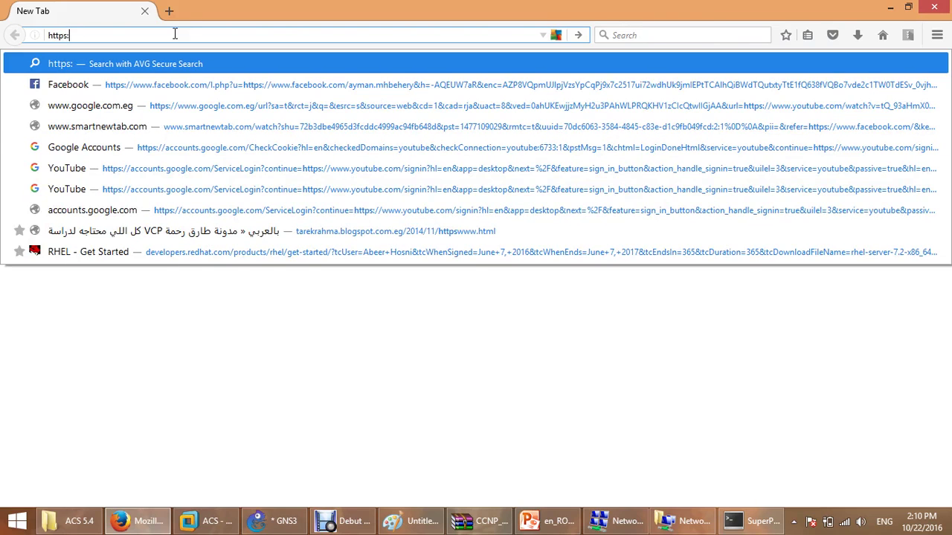
pyautogui.write('://')
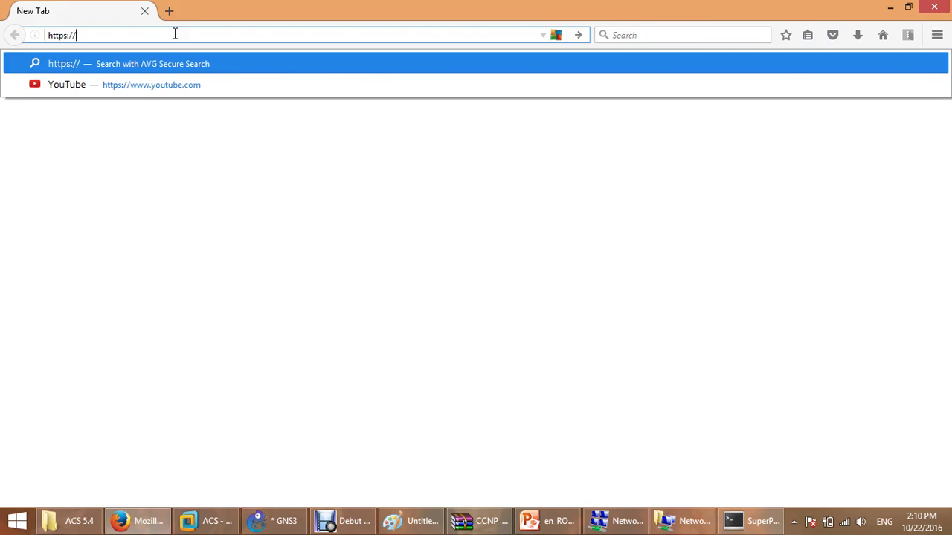
pyautogui.write('192.168.64')
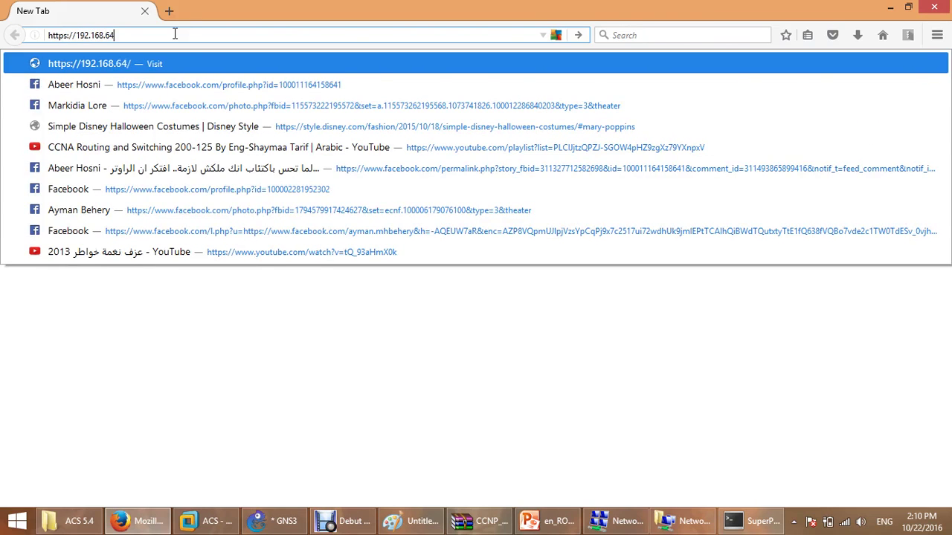
pyautogui.write('.')
pyautogui.write('20')
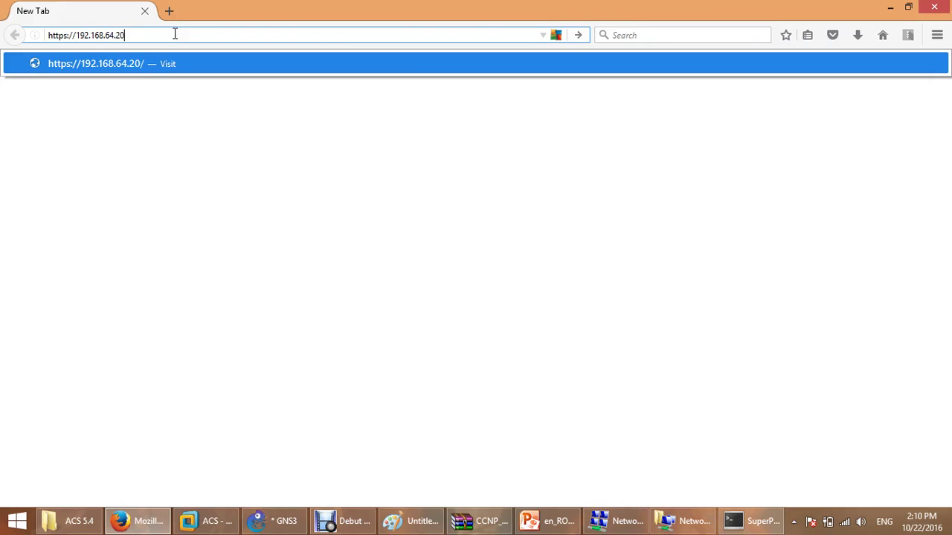
pyautogui.write('0/acsadmin')
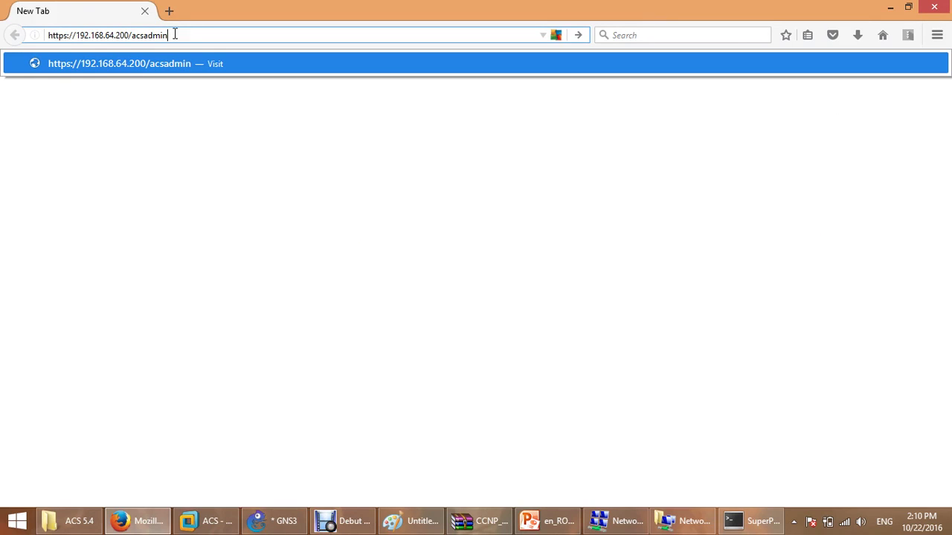
pyautogui.press('Return')
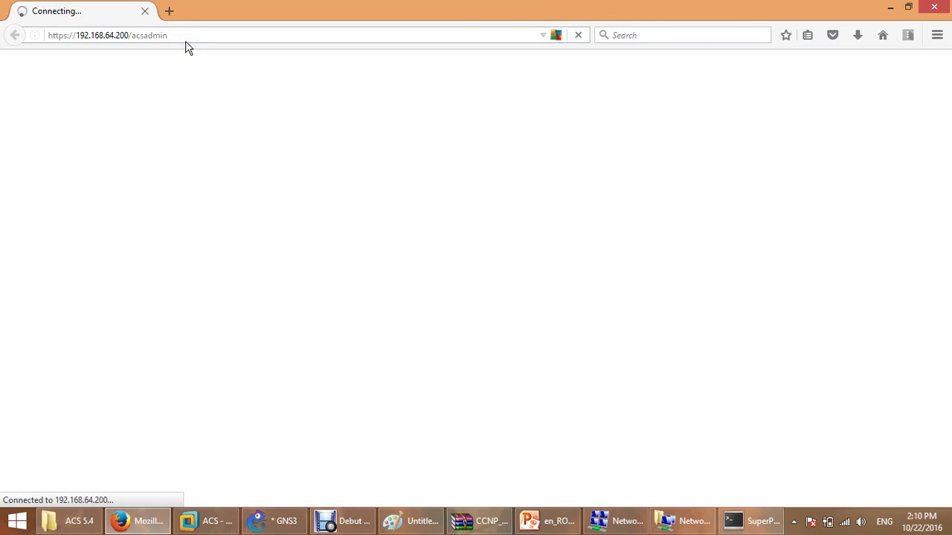
pyautogui.click(186, 46)
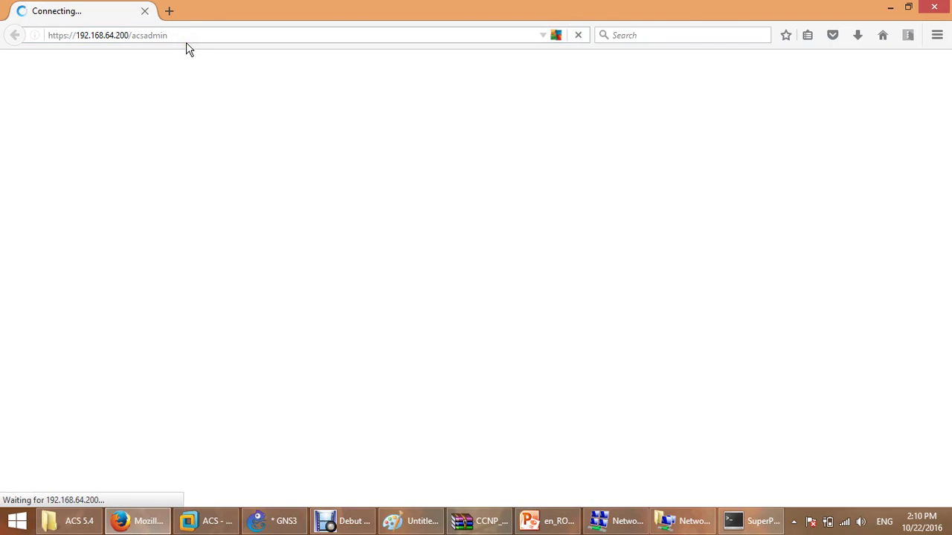
pyautogui.click(187, 46)
pyautogui.click(153, 163)
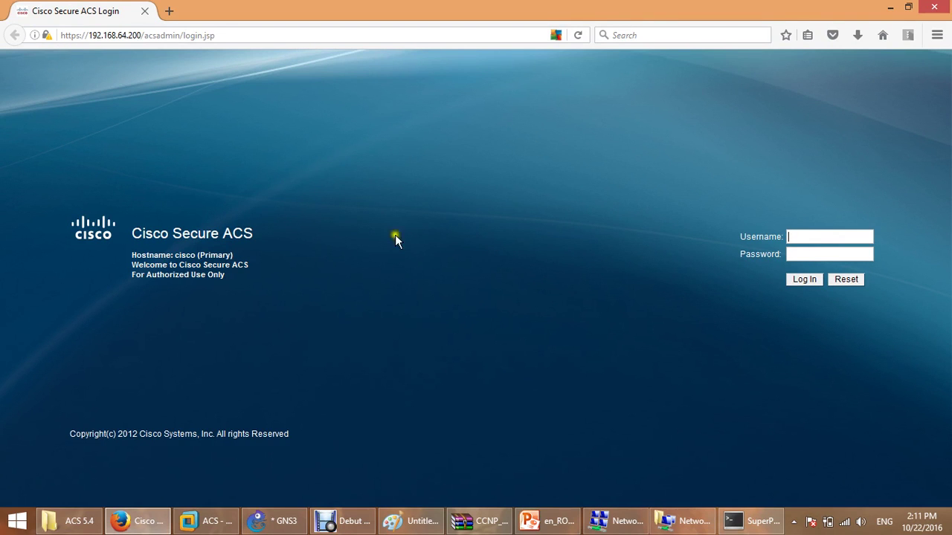
# Log in as acsadmin with the admin password and decline Firefox's offer to save the login.
pyautogui.click(839, 236)
pyautogui.write('acsadmin')
pyautogui.press('Tab')
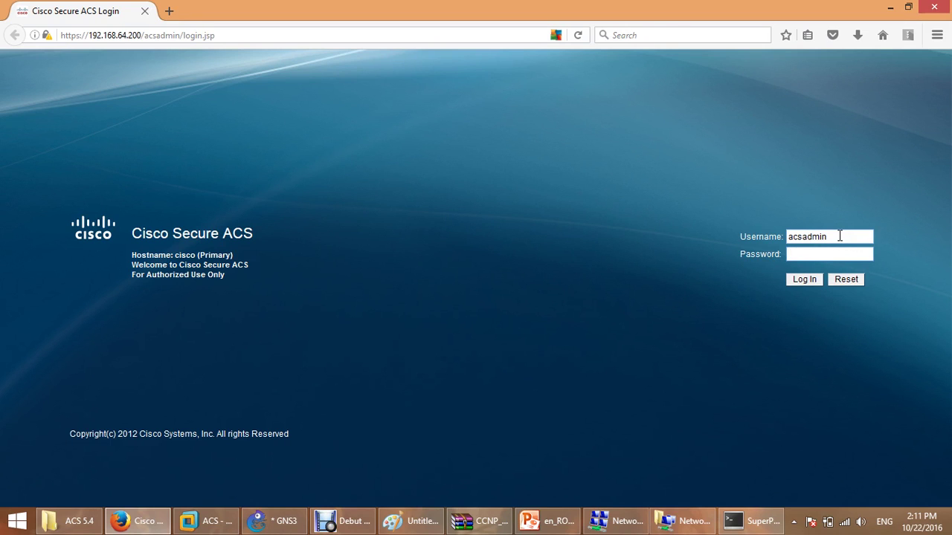
pyautogui.write('Cisco12')
pyautogui.press('Return')
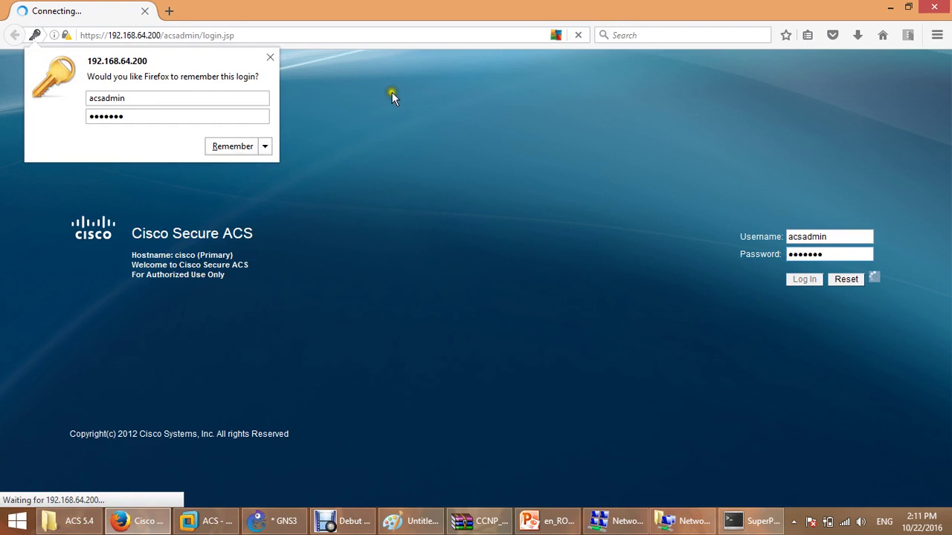
pyautogui.click(265, 151)
pyautogui.click(265, 168)
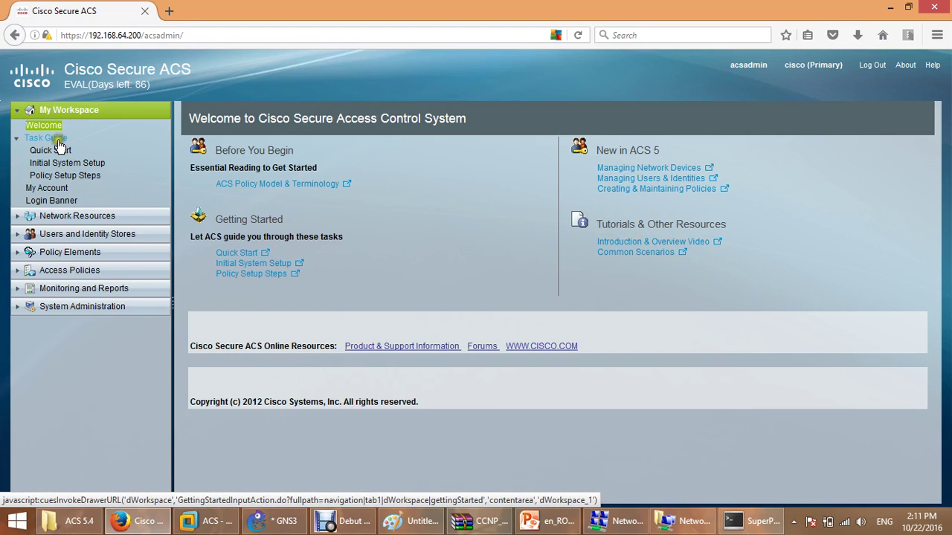
# Create the location network device group ZAG under All Locations.
pyautogui.click(64, 217)
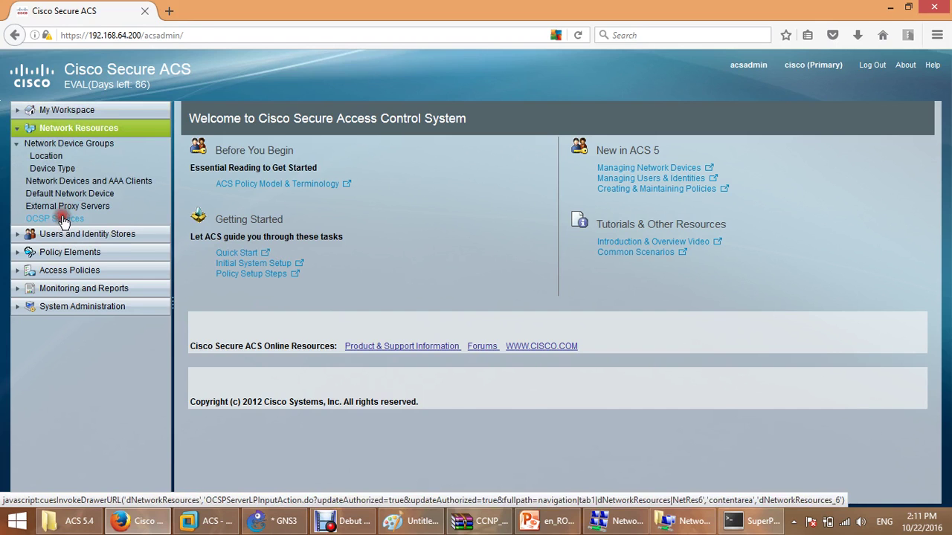
pyautogui.doubleClick(143, 85)
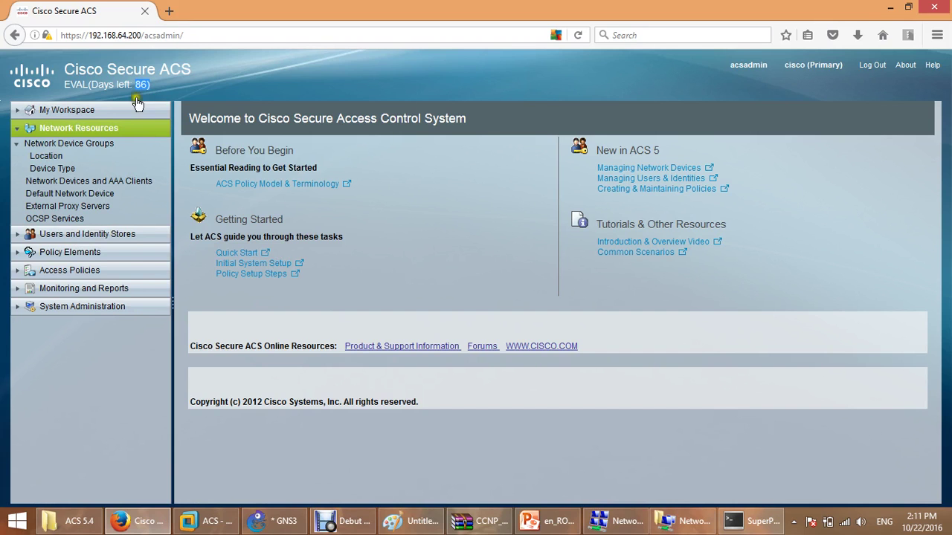
pyautogui.click(56, 157)
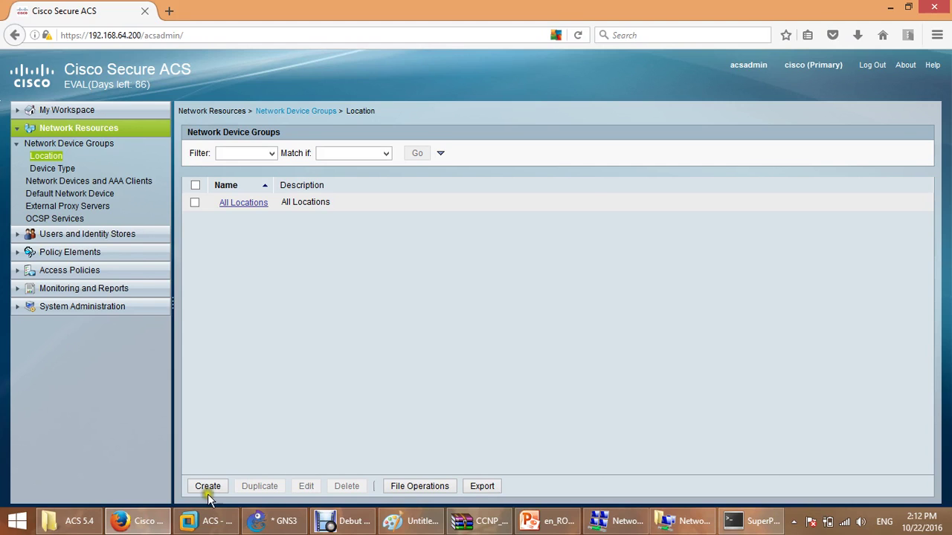
pyautogui.click(208, 489)
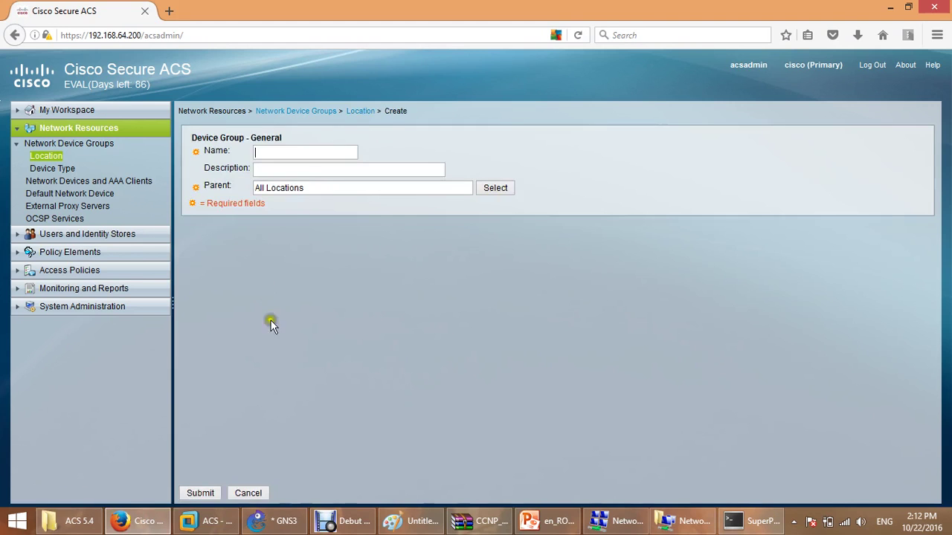
pyautogui.write('ZAG')
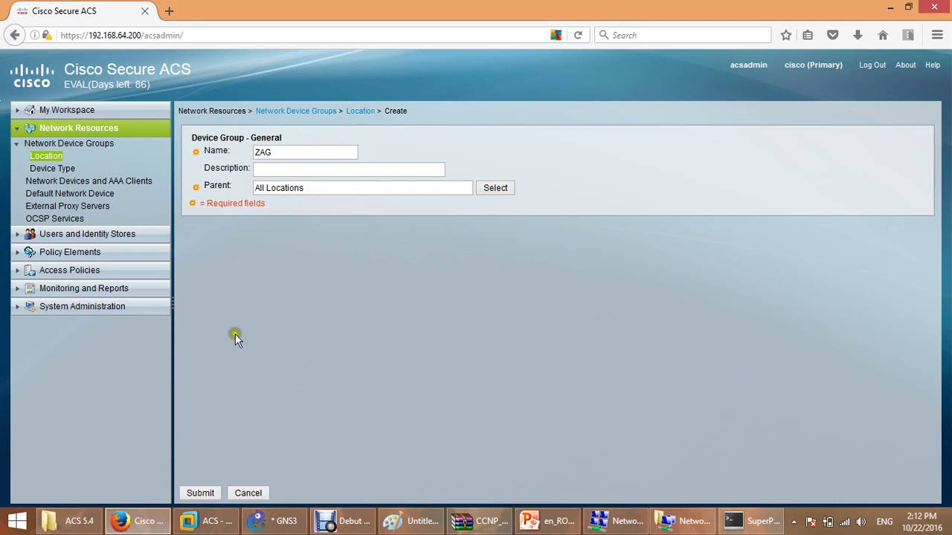
pyautogui.click(199, 493)
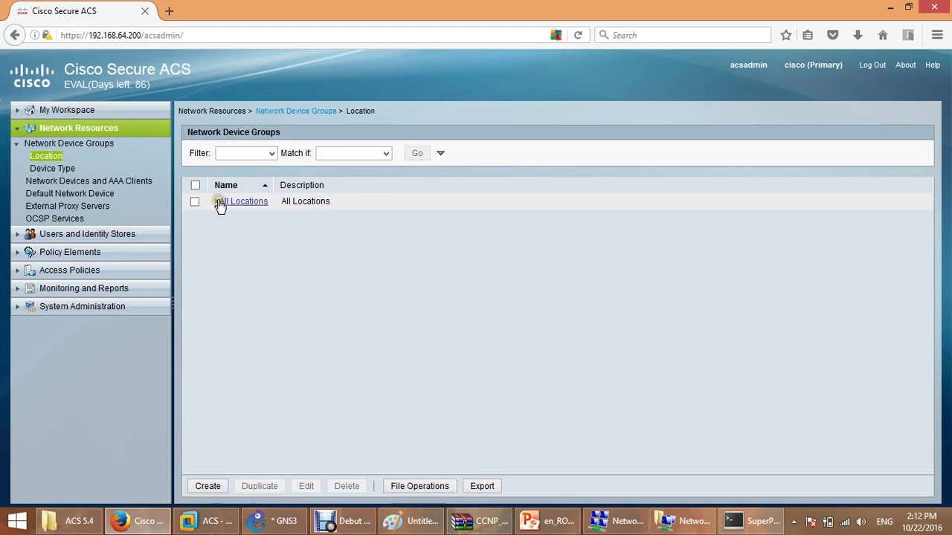
pyautogui.click(218, 202)
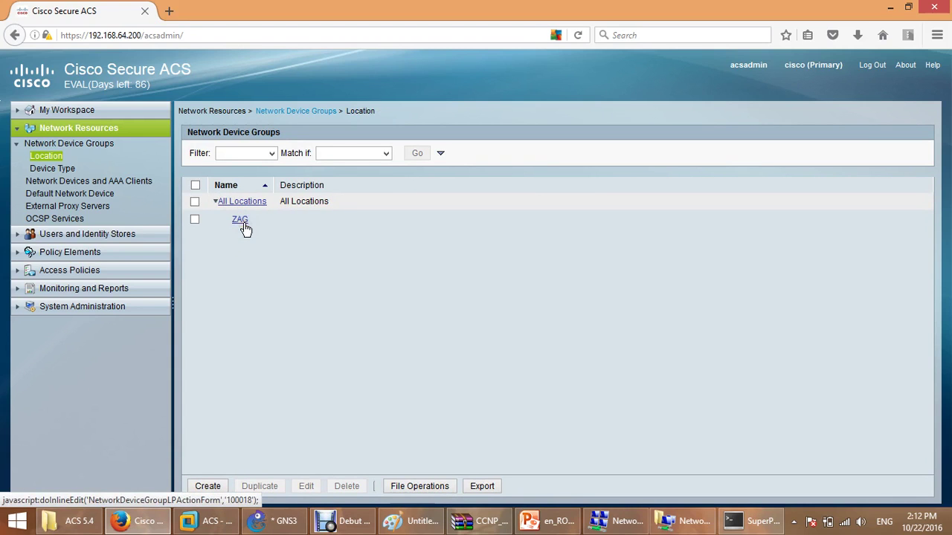
pyautogui.click(244, 299)
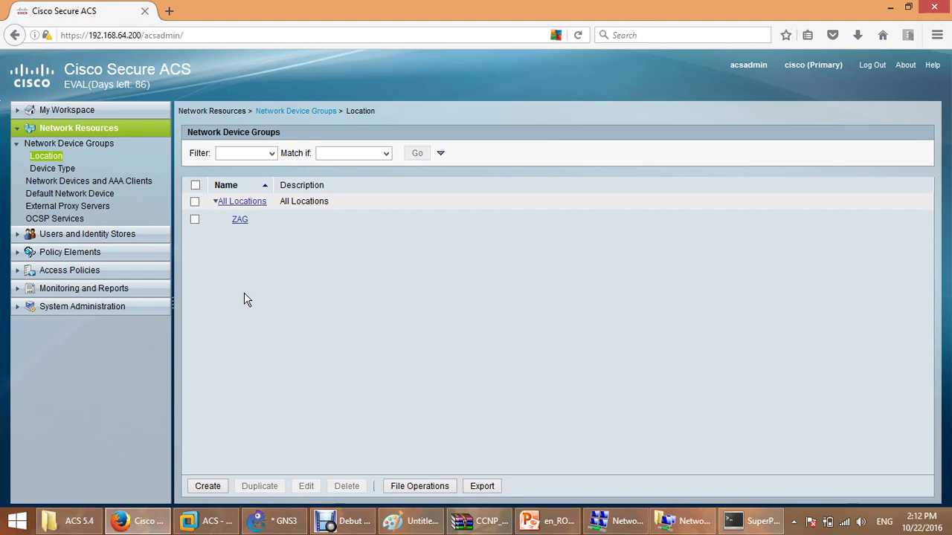
# Create the device type network device group Routers under All Device Types.
pyautogui.click(61, 169)
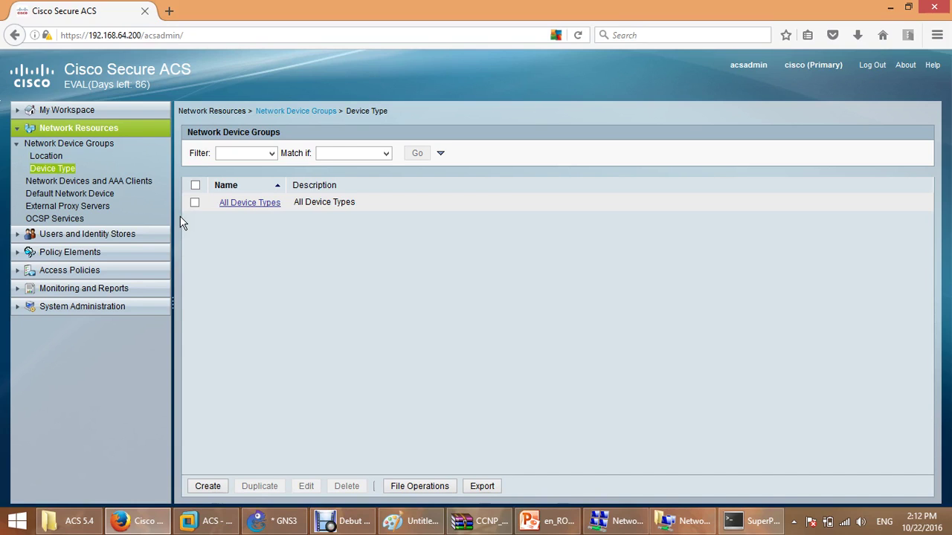
pyautogui.click(208, 487)
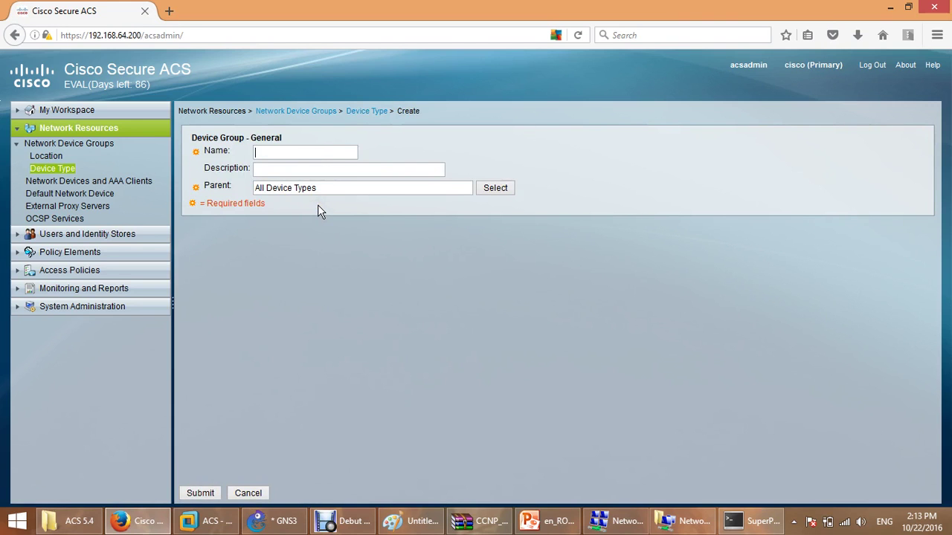
pyautogui.write('Routers')
pyautogui.click(199, 493)
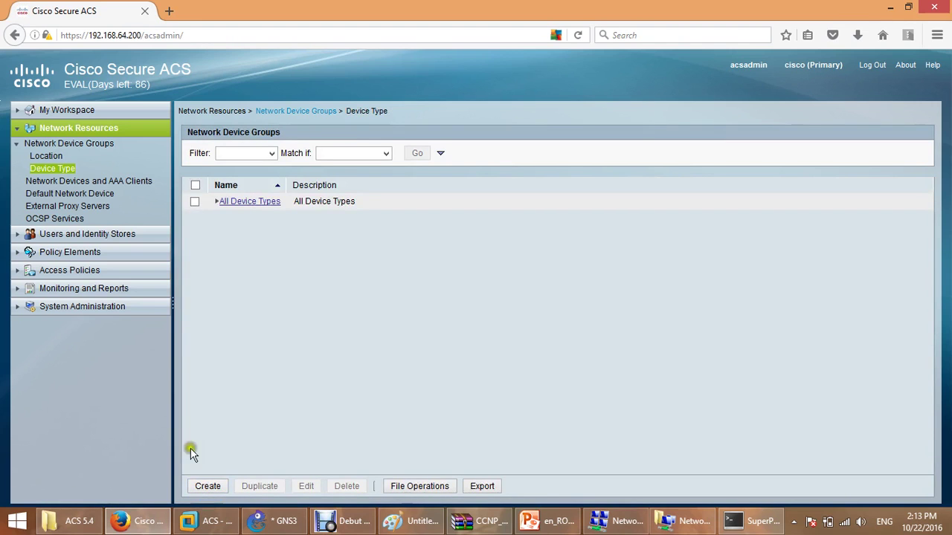
pyautogui.click(216, 202)
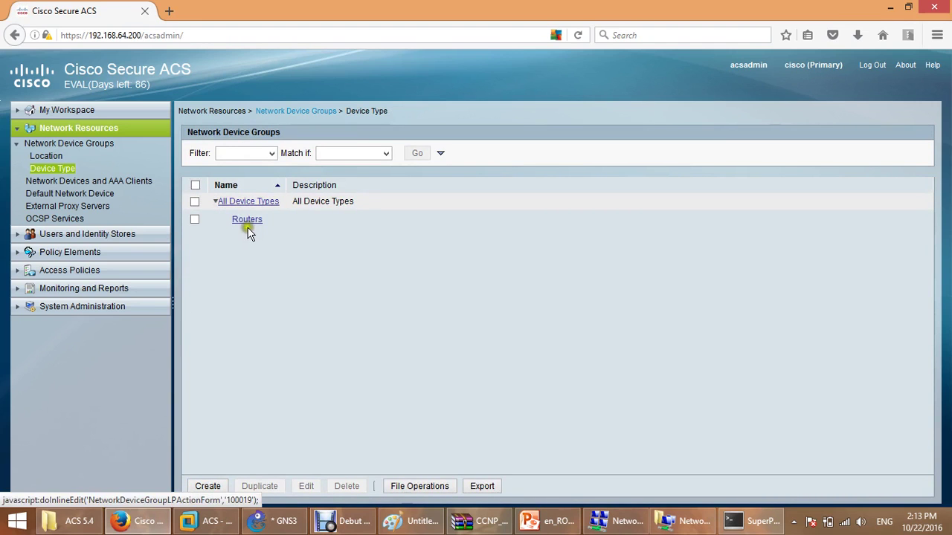
pyautogui.click(251, 223)
pyautogui.click(89, 184)
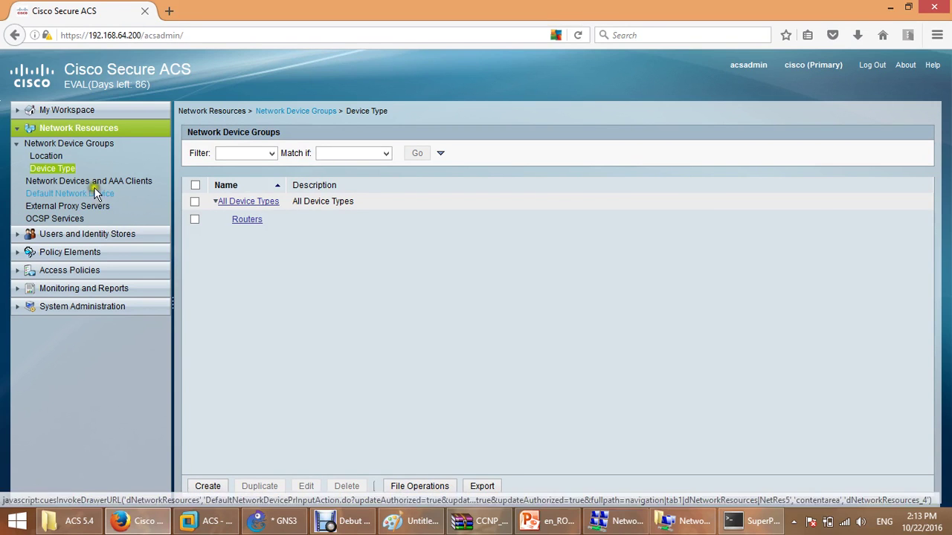